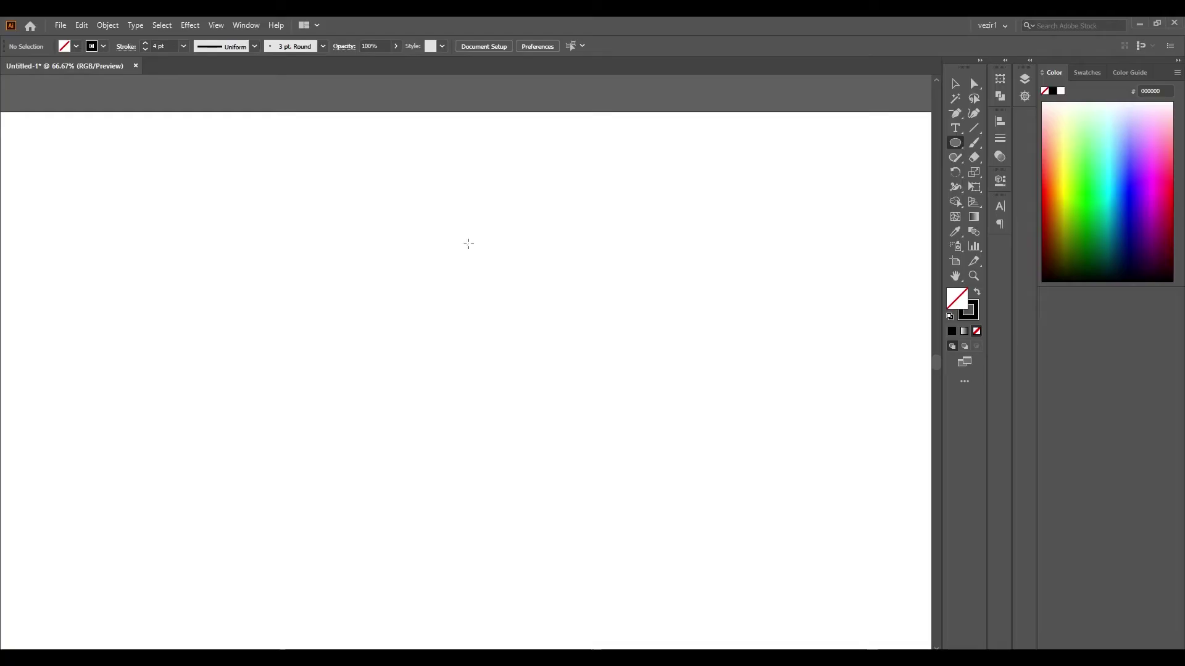
Draw a flat wide ellipse and place an Alt-dragged copy slightly above it.
{"action": "left_click_drag", "start_coordinate": [372, 322], "coordinate": [334, 291]}
{"action": "key", "text": "v"}
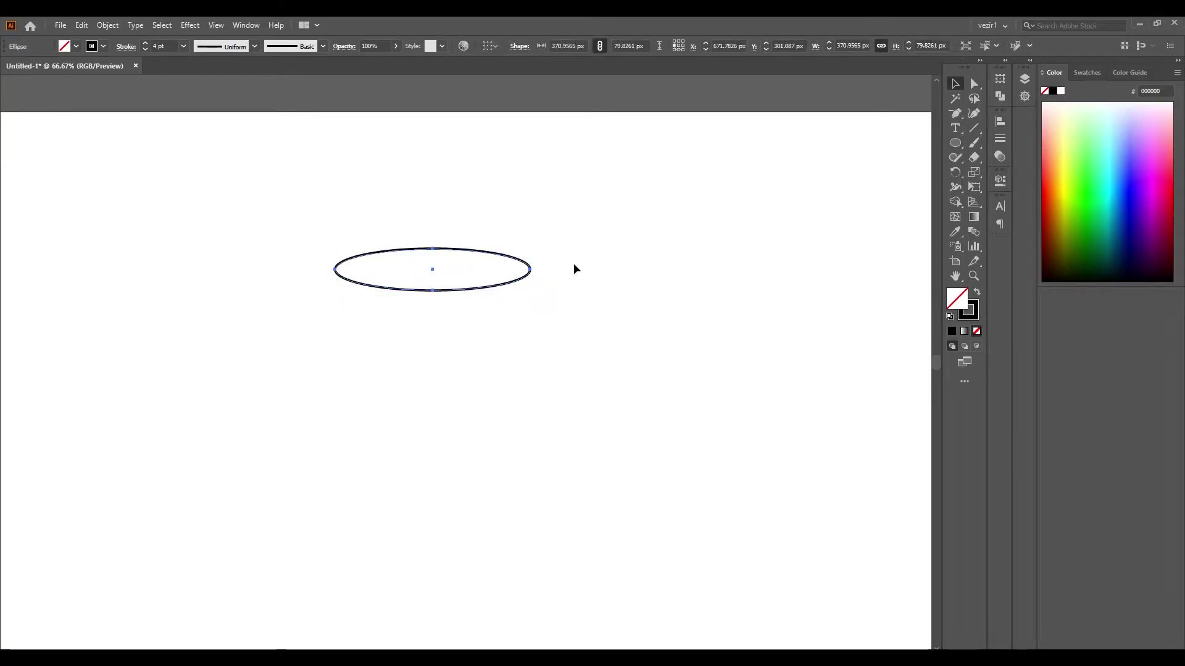
{"action": "left_click", "coordinate": [572, 264]}
{"action": "left_click", "coordinate": [470, 295]}
{"action": "left_click_drag", "start_coordinate": [470, 294], "coordinate": [470, 281]}
{"action": "key", "text": "ctrl+plus"}
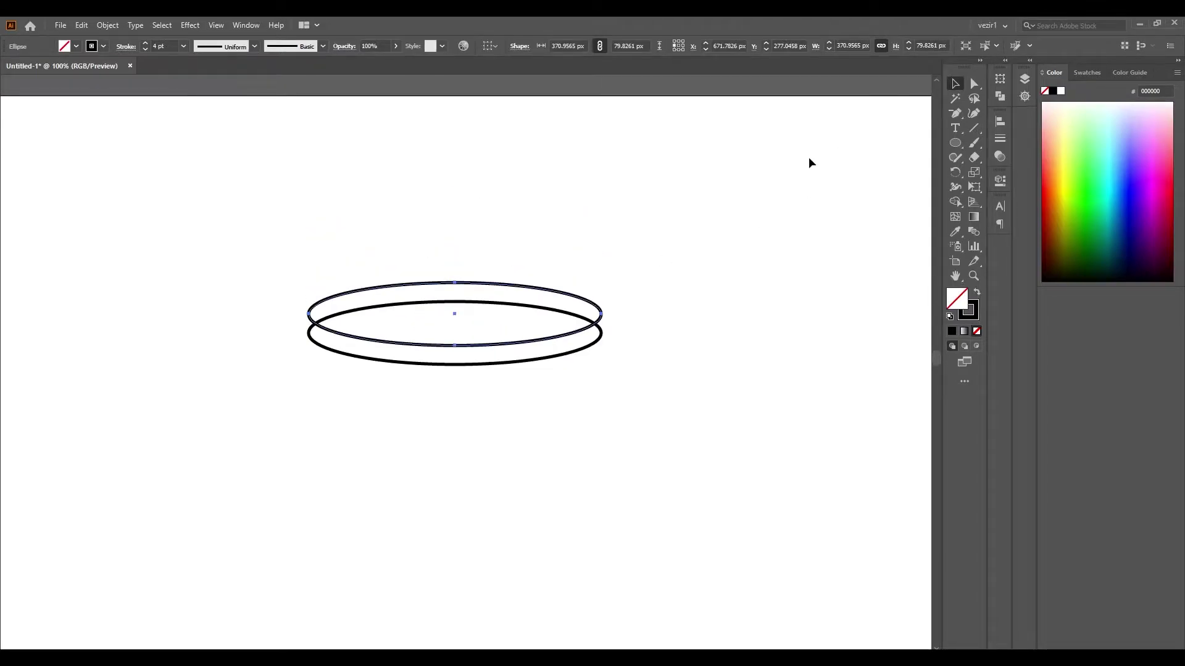
Draw a rectangle spanning the sides of both ellipses.
{"action": "left_click", "coordinate": [696, 199]}
{"action": "left_click_drag", "start_coordinate": [955, 142], "coordinate": [997, 136]}
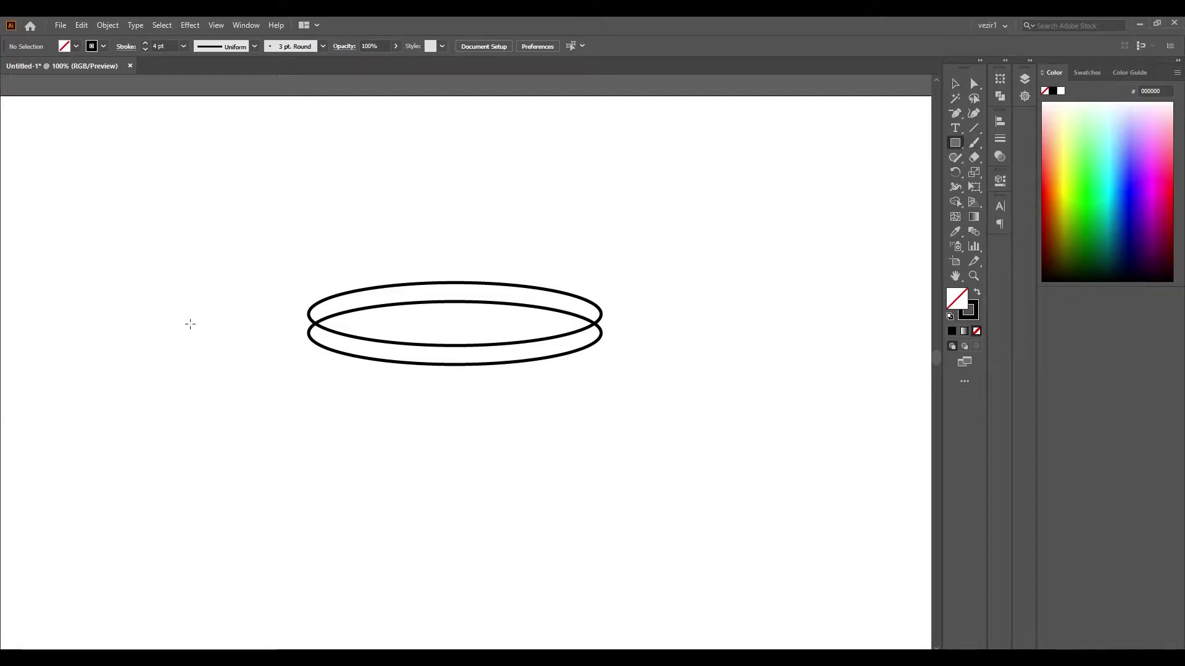
{"action": "scroll", "coordinate": [211, 332], "scroll_direction": "up", "scroll_amount": 1}
{"action": "scroll", "coordinate": [653, 278], "scroll_direction": "up", "scroll_amount": 1}
{"action": "left_click_drag", "start_coordinate": [265, 294], "coordinate": [851, 335]}
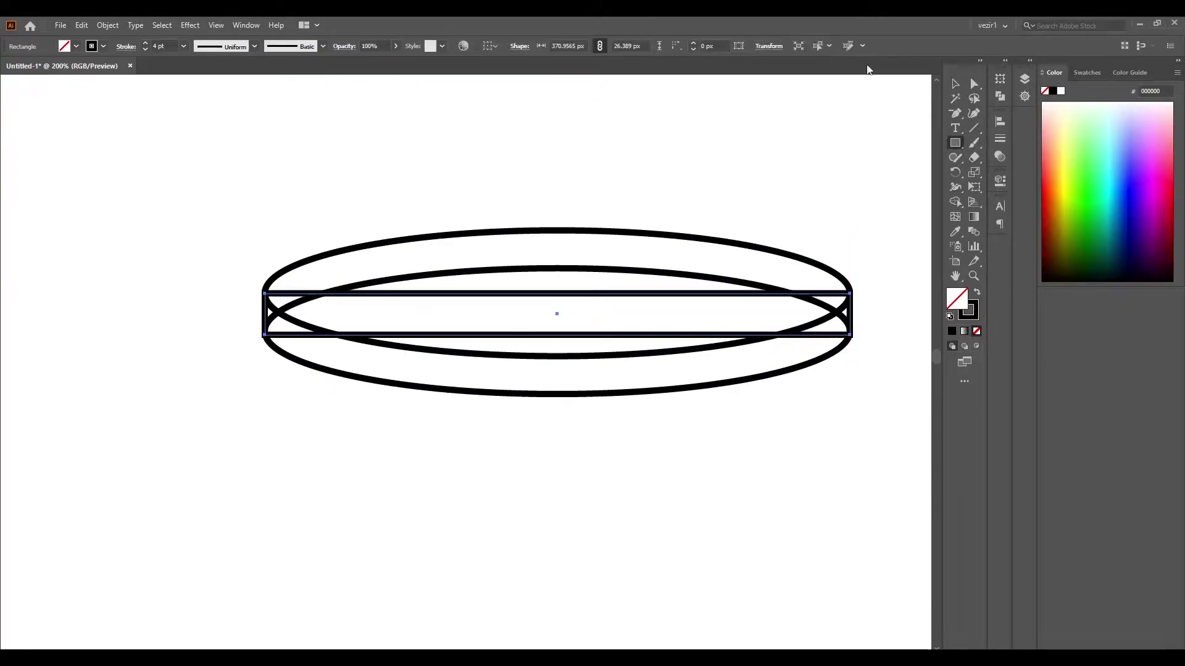
Select all and merge the lower band regions into one shape with Shape Builder.
{"action": "key", "text": "v"}
{"action": "key", "text": "ctrl+a"}
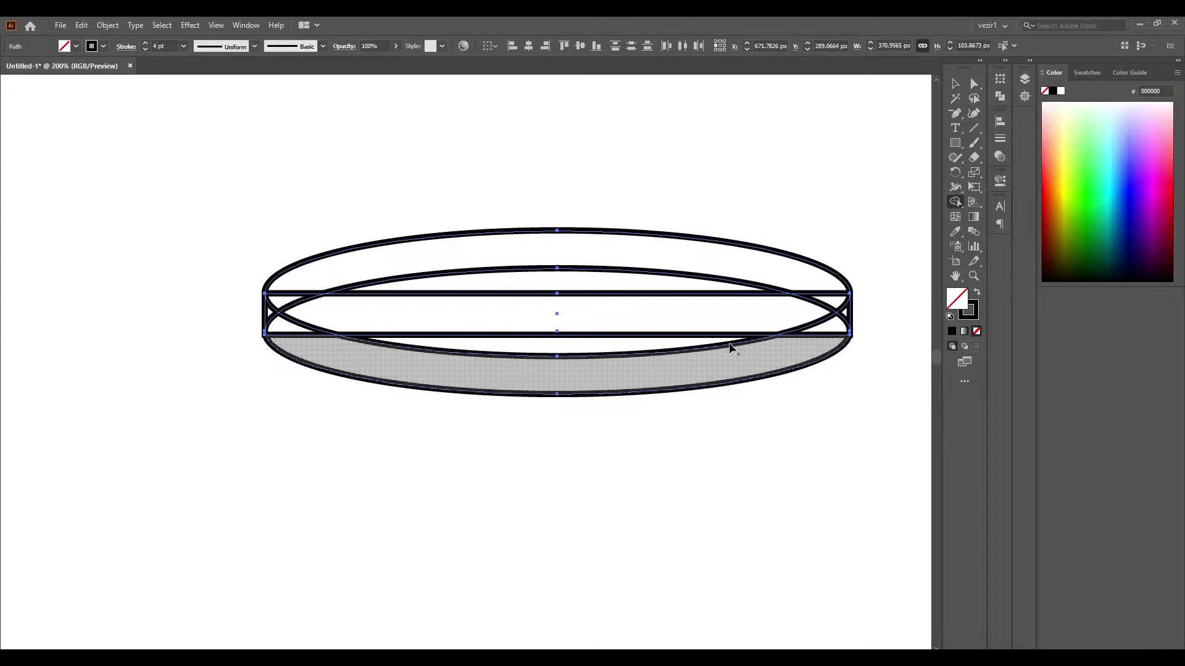
{"action": "mouse_move", "coordinate": [691, 253]}
{"action": "left_mouse_down"}
{"action": "mouse_move", "coordinate": [587, 343]}
{"action": "mouse_move", "coordinate": [331, 275]}
{"action": "left_mouse_up"}
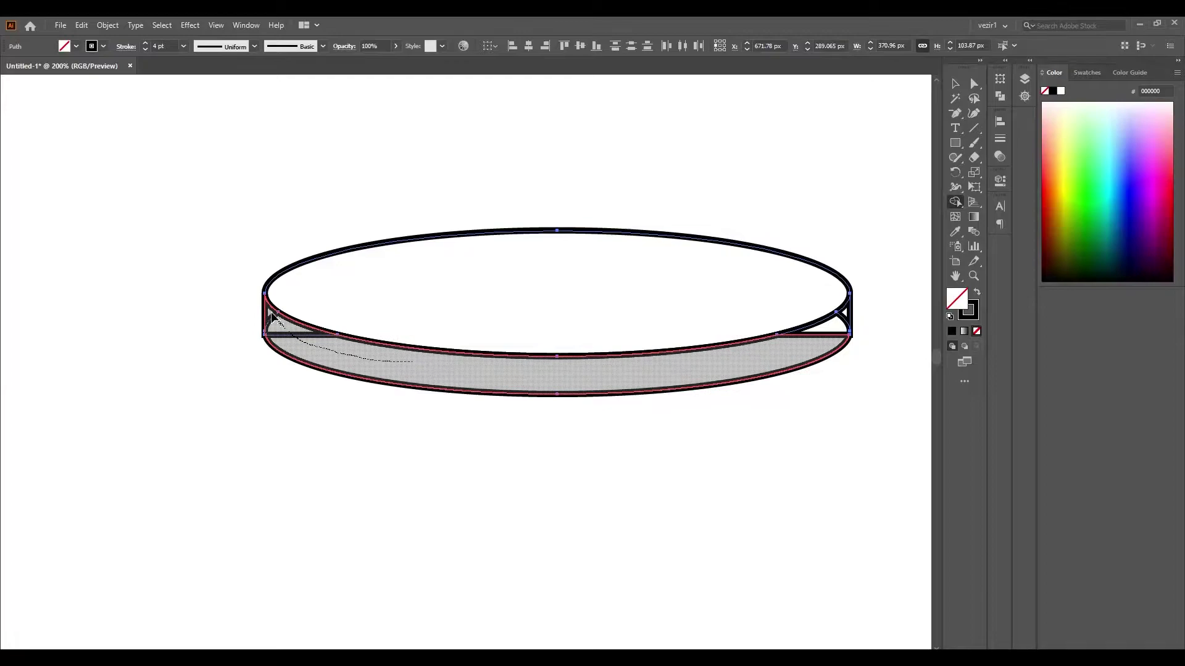
{"action": "left_click_drag", "start_coordinate": [815, 336], "coordinate": [426, 387]}
Draw a smaller inner ellipse on the disc's top face.
{"action": "left_click", "coordinate": [955, 83]}
{"action": "left_click", "coordinate": [856, 338]}
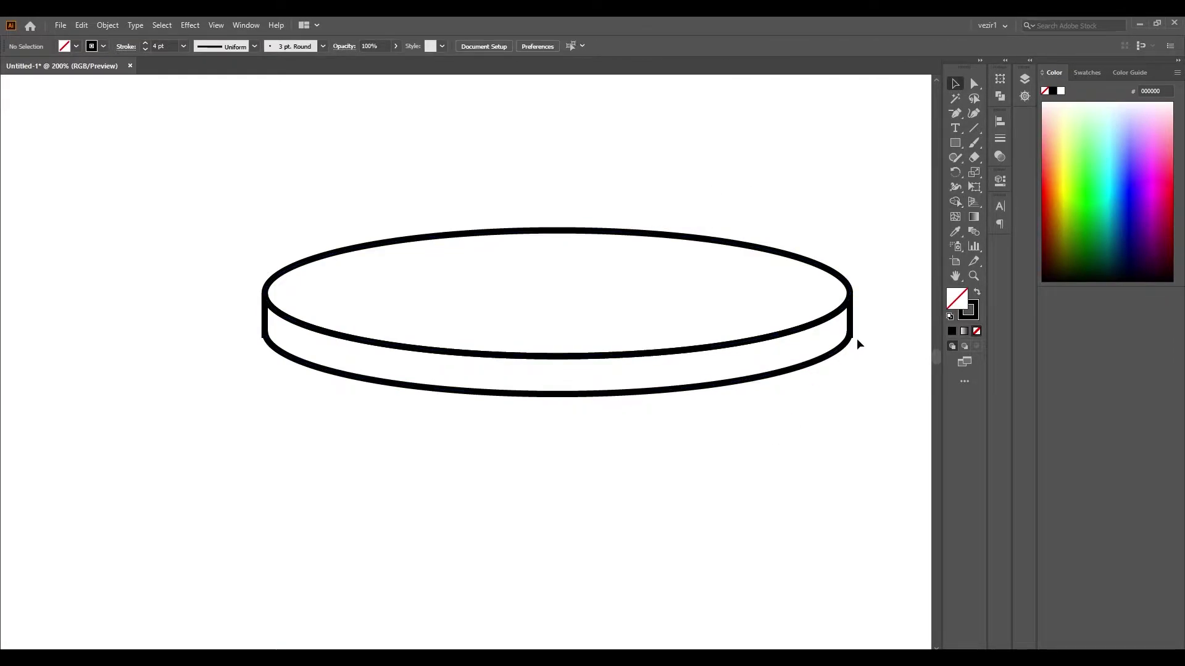
{"action": "scroll", "coordinate": [855, 315], "scroll_direction": "up", "scroll_amount": 4, "text": "alt"}
{"action": "scroll", "coordinate": [461, 333], "scroll_direction": "down", "scroll_amount": 4, "text": "alt"}
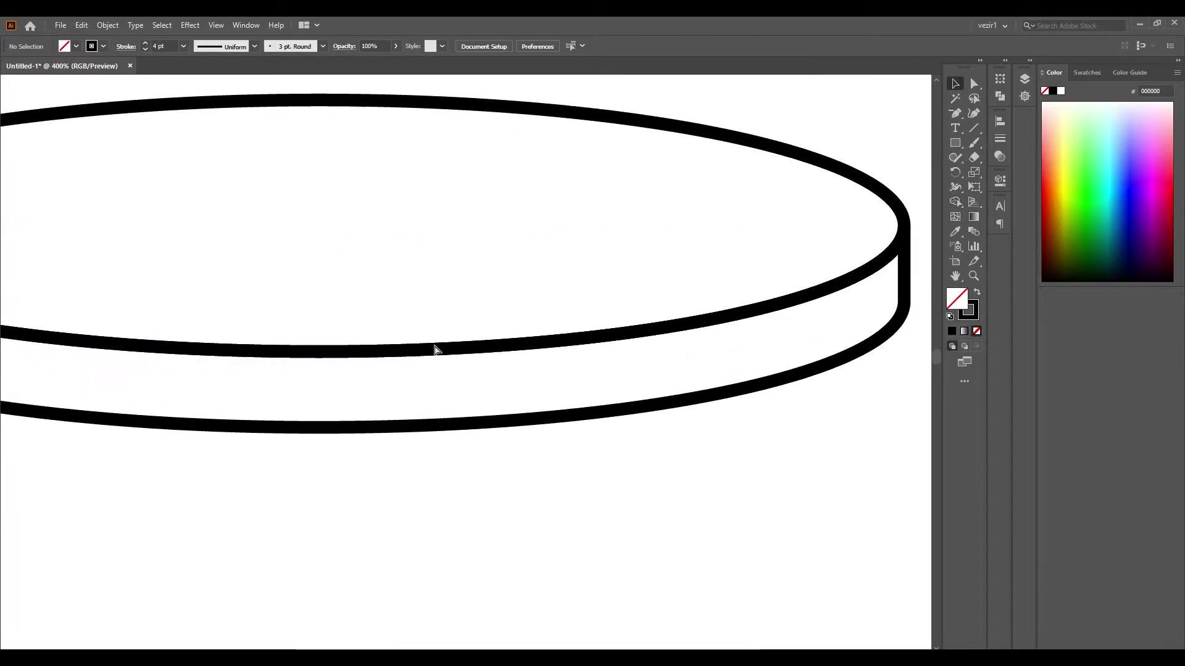
{"action": "scroll", "coordinate": [206, 259], "scroll_direction": "up", "scroll_amount": 4, "text": "alt"}
{"action": "scroll", "coordinate": [366, 360], "scroll_direction": "down", "scroll_amount": 2, "text": "alt"}
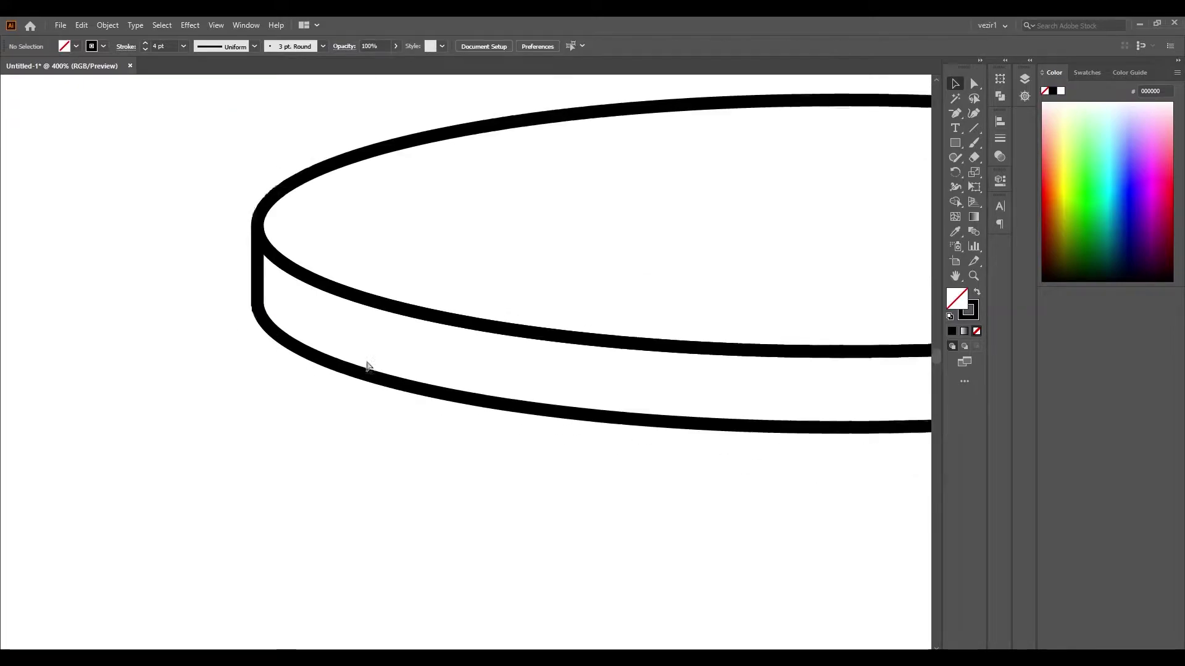
{"action": "scroll", "coordinate": [365, 361], "scroll_direction": "down", "scroll_amount": 1, "text": "alt"}
{"action": "scroll", "coordinate": [366, 360], "scroll_direction": "down", "scroll_amount": 1, "text": "alt"}
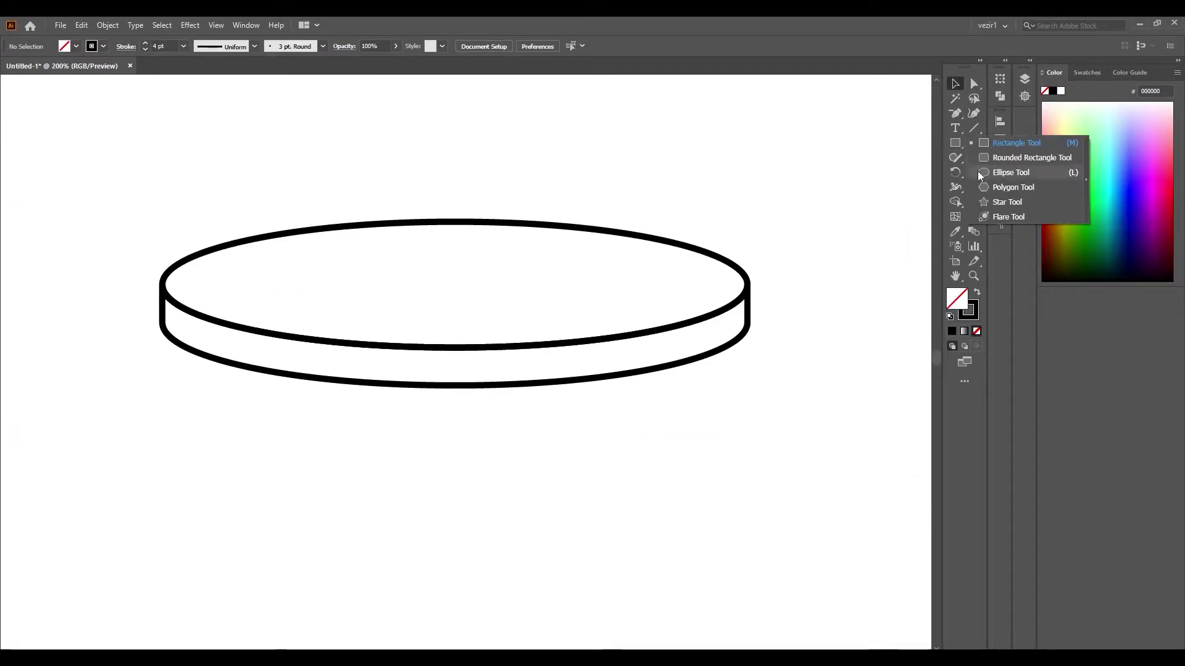
{"action": "left_click_drag", "start_coordinate": [955, 143], "coordinate": [977, 172]}
{"action": "left_click_drag", "start_coordinate": [240, 256], "coordinate": [685, 323]}
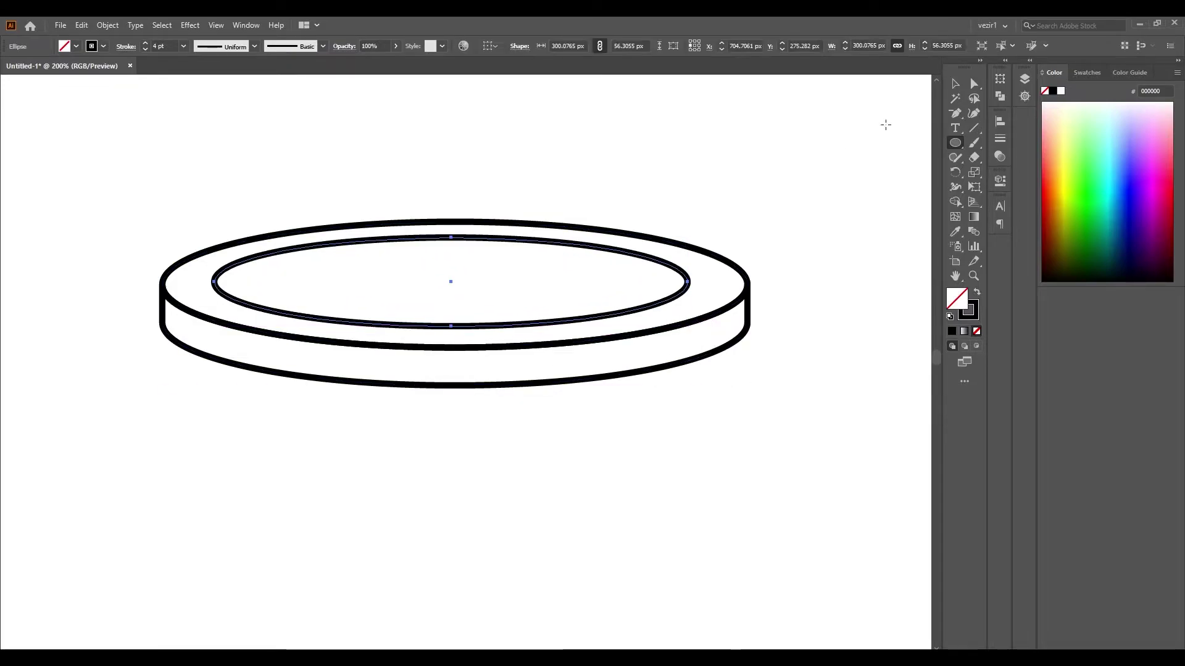
Centre the inner ellipse on the outer top ellipse horizontally and vertically.
{"action": "key", "text": "v"}
{"action": "left_click", "coordinate": [717, 258]}
{"action": "left_click", "coordinate": [575, 250], "text": "shift"}
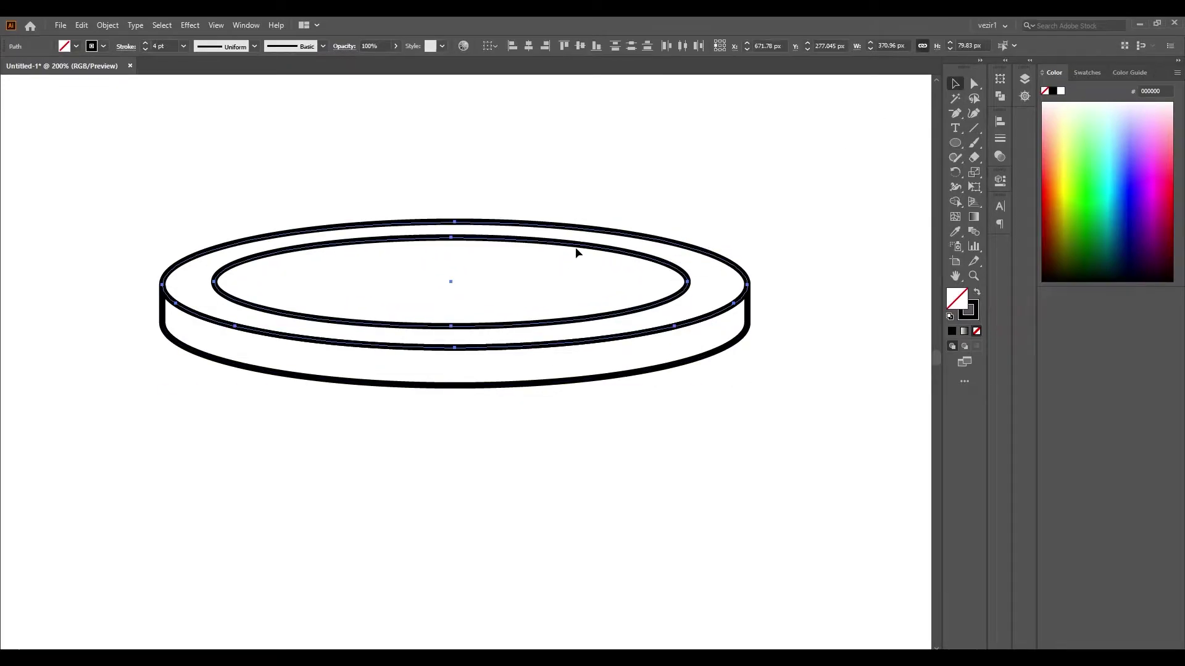
{"action": "left_click", "coordinate": [682, 45]}
{"action": "left_click", "coordinate": [790, 387]}
{"action": "key", "text": "ctrl+minus"}
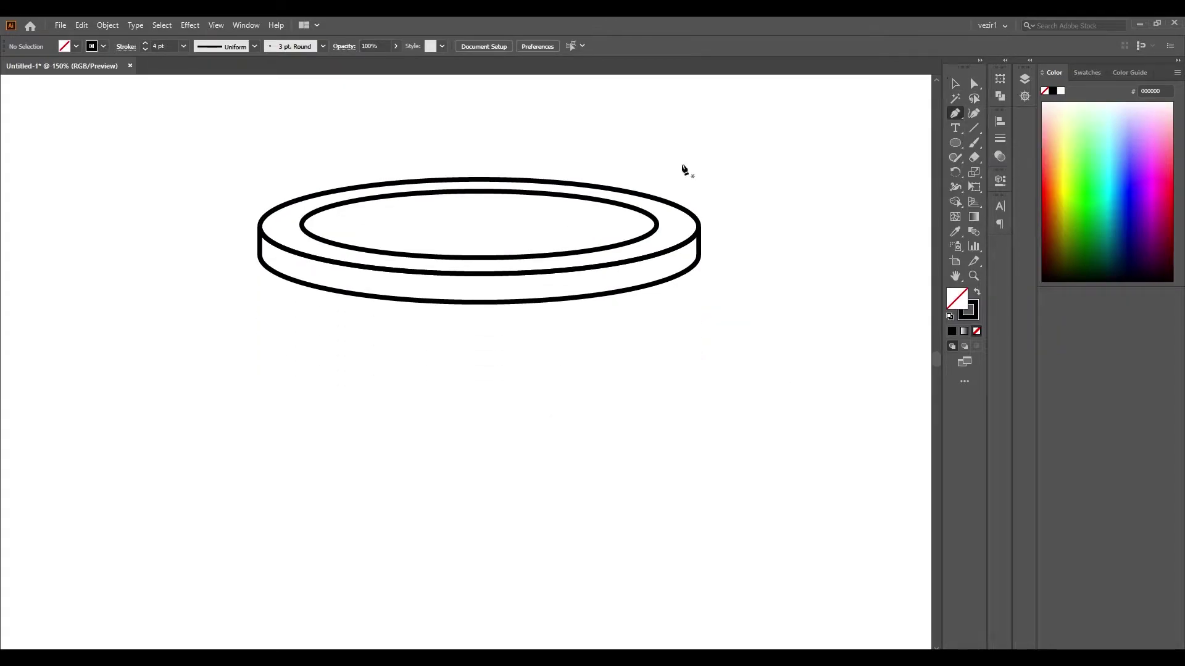
Pen-draw the left slanted neck panel following the disc's curved bottom.
{"action": "left_click", "coordinate": [259, 258]}
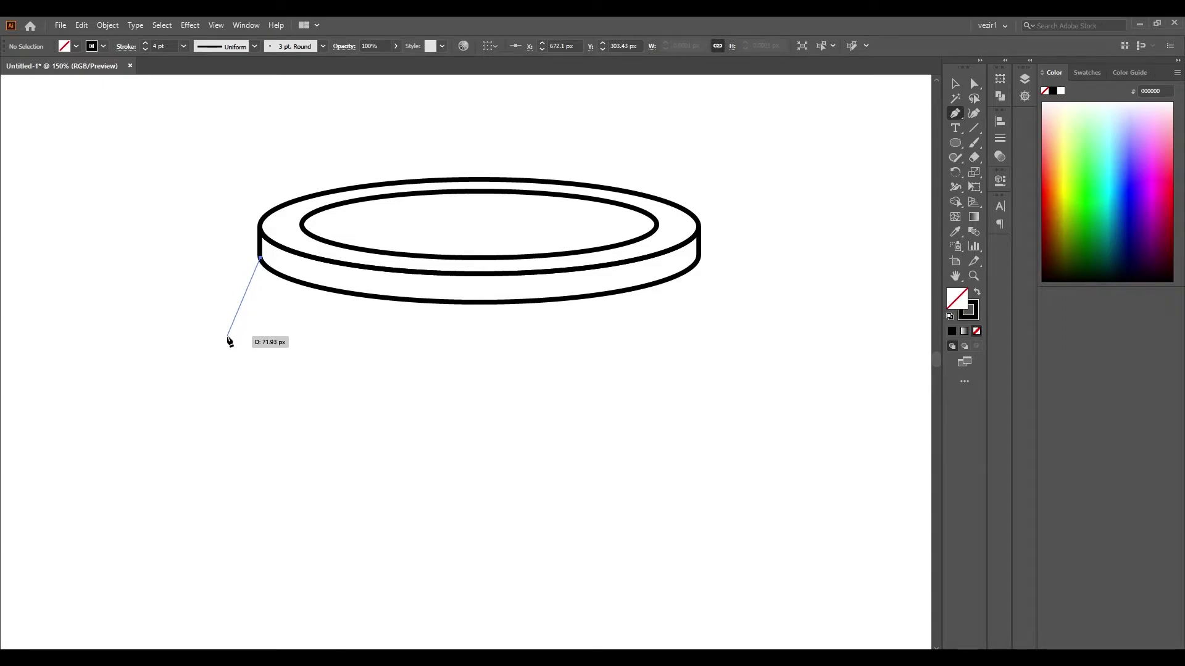
{"action": "left_click", "coordinate": [227, 336]}
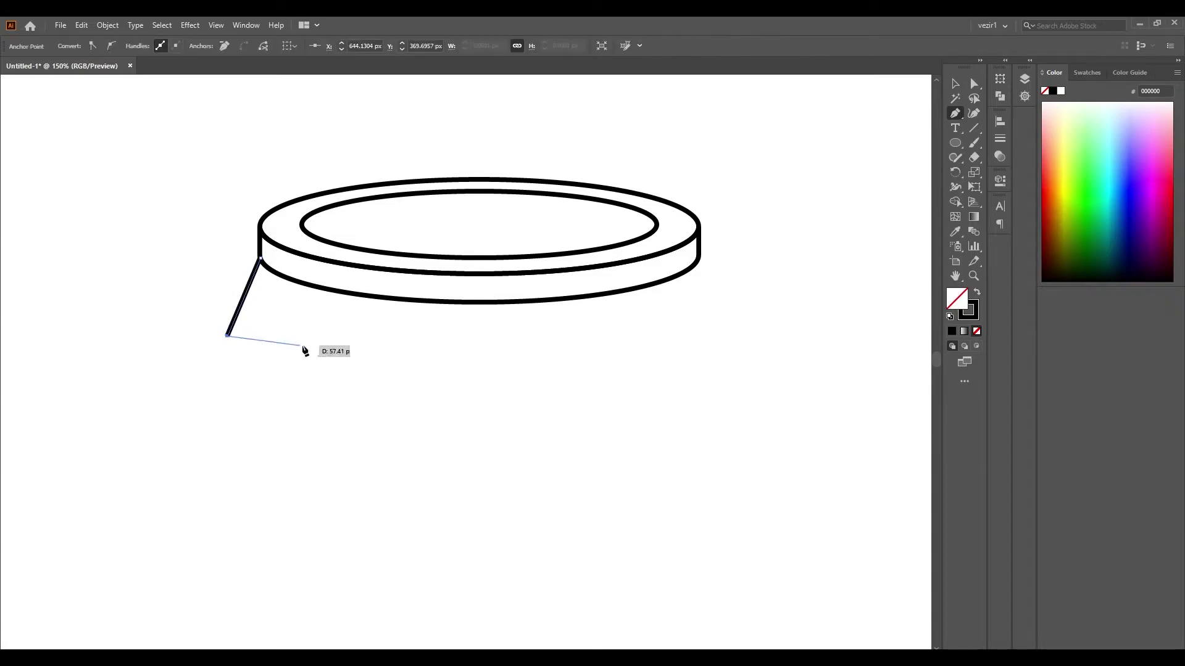
{"action": "left_click", "coordinate": [447, 337]}
{"action": "left_click", "coordinate": [447, 303]}
{"action": "scroll", "coordinate": [277, 294], "scroll_direction": "up", "scroll_amount": 5}
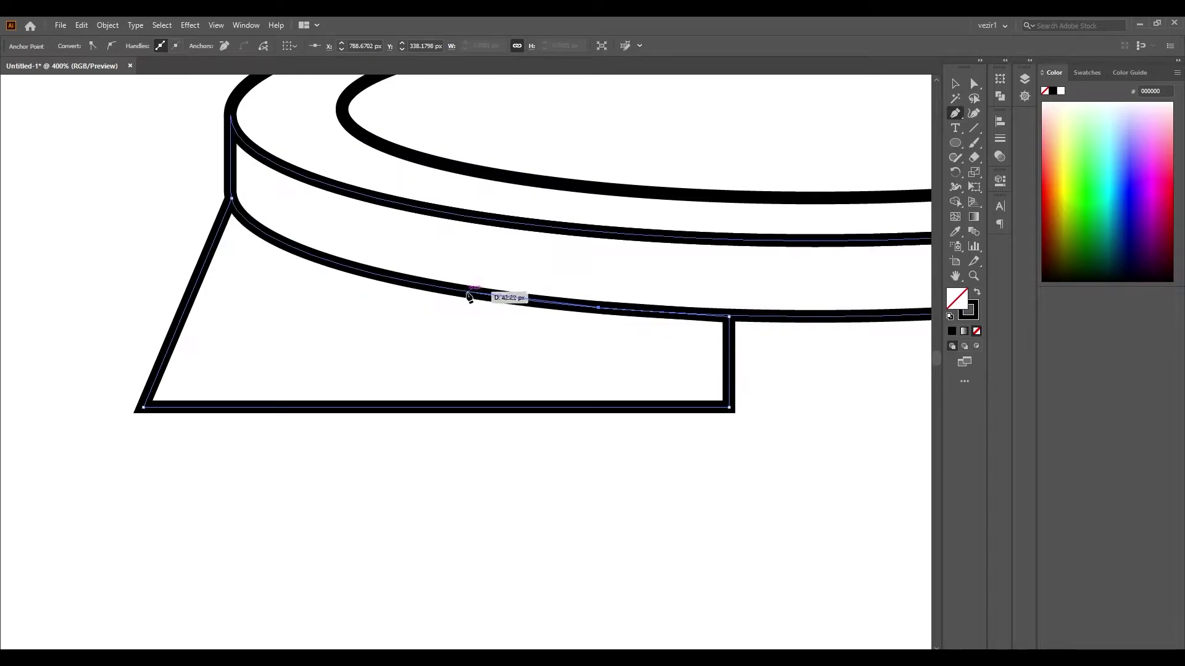
{"action": "left_click_drag", "start_coordinate": [467, 292], "coordinate": [640, 308]}
{"action": "left_click", "coordinate": [232, 197]}
{"action": "left_click_drag", "start_coordinate": [168, 120], "coordinate": [151, 103]}
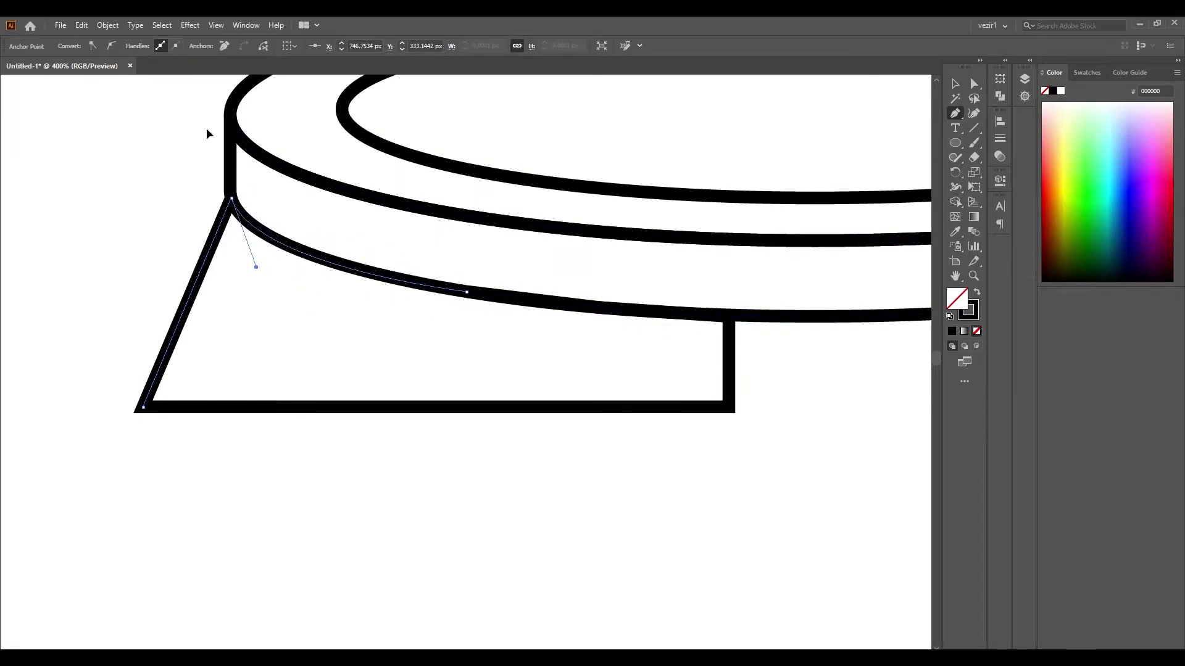
{"action": "scroll", "coordinate": [476, 470], "scroll_direction": "down", "scroll_amount": 3}
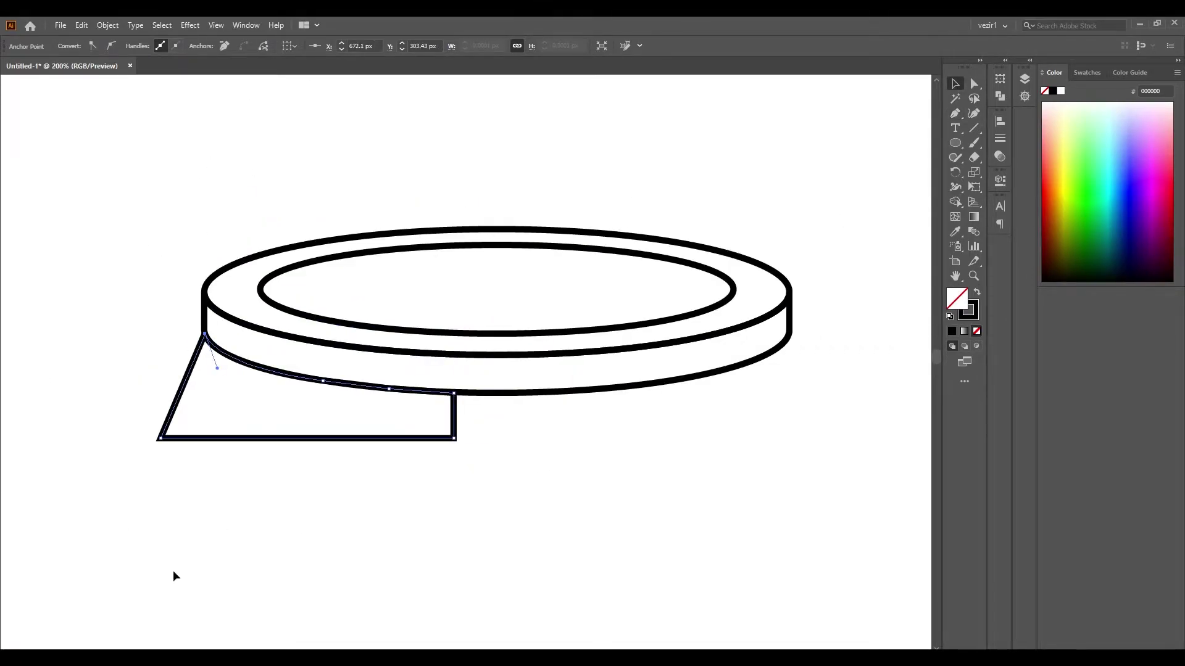
Reflect a copy of the panel vertically and move it to the right side.
{"action": "key", "text": "v"}
{"action": "right_click", "coordinate": [198, 436]}
{"action": "left_click", "coordinate": [80, 415]}
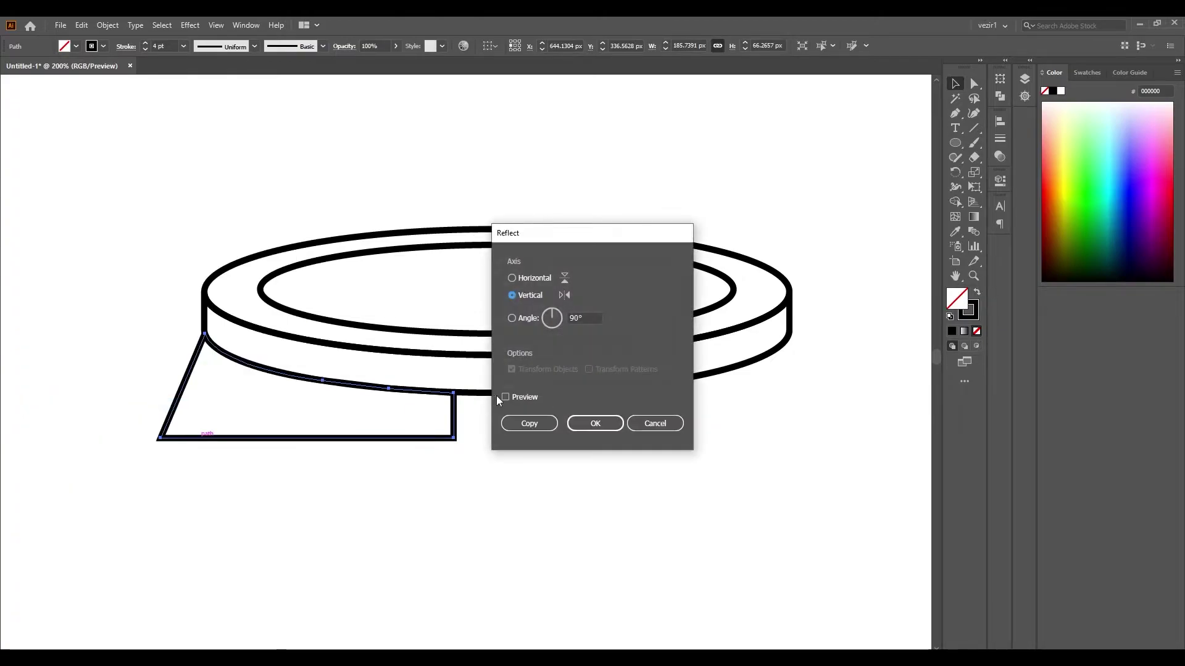
{"action": "left_click", "coordinate": [517, 423]}
{"action": "mouse_move", "coordinate": [507, 366]}
{"action": "left_mouse_down"}
{"action": "mouse_move", "coordinate": [804, 357]}
{"action": "mouse_move", "coordinate": [805, 383]}
{"action": "left_mouse_up"}
Shift the right panel's inner edge left and merge both panels into one neck shape.
{"action": "left_click", "coordinate": [582, 510]}
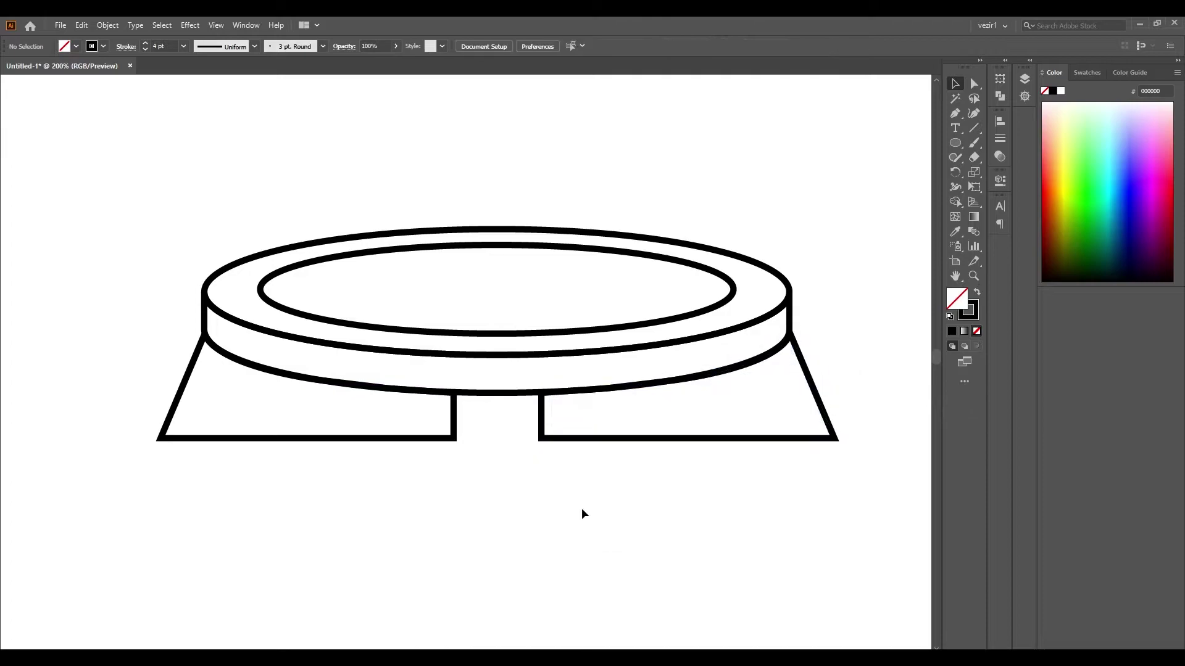
{"action": "left_click", "coordinate": [541, 413]}
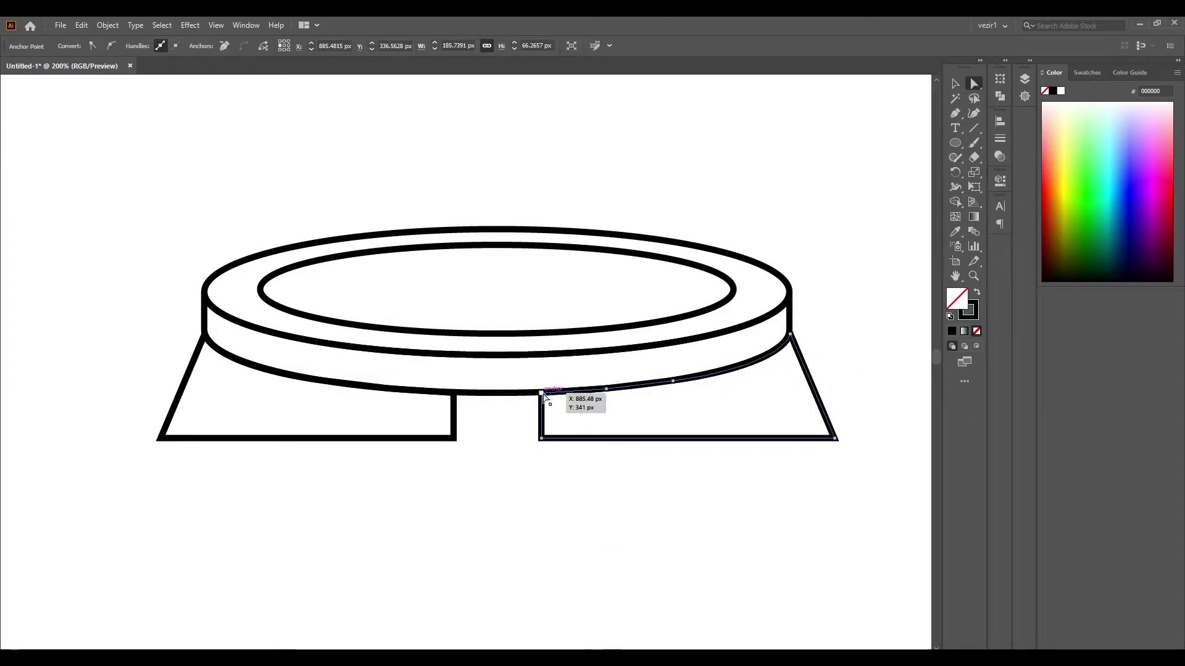
{"action": "key", "text": "shift+Left"}
{"action": "key", "text": "shift+Left"}
{"action": "key", "text": "shift+Left"}
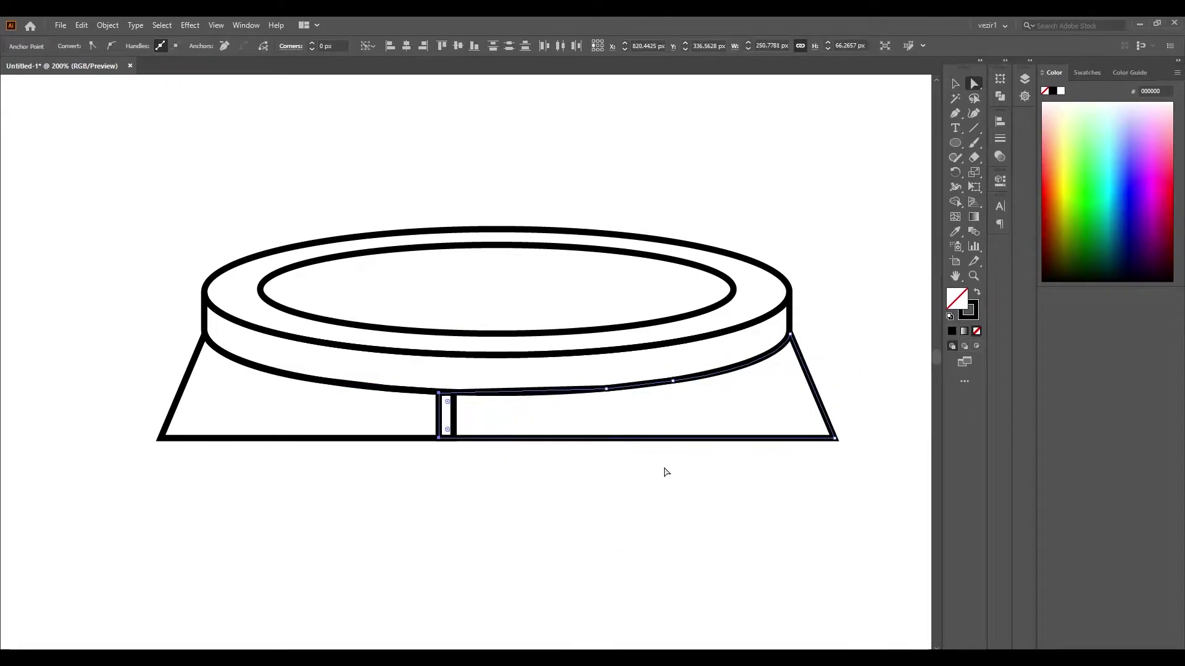
{"action": "key", "text": "shift+m"}
{"action": "left_click_drag", "start_coordinate": [383, 409], "coordinate": [617, 414]}
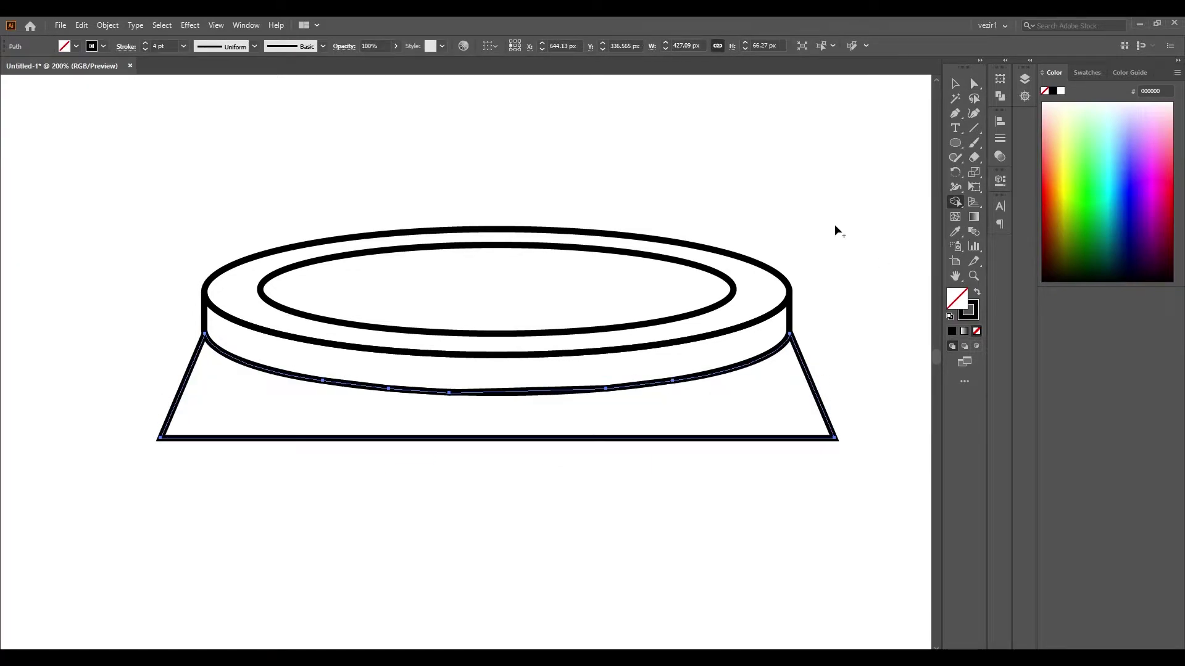
Slightly round the neck shape's bottom corners with the live corner widget.
{"action": "key", "text": "a"}
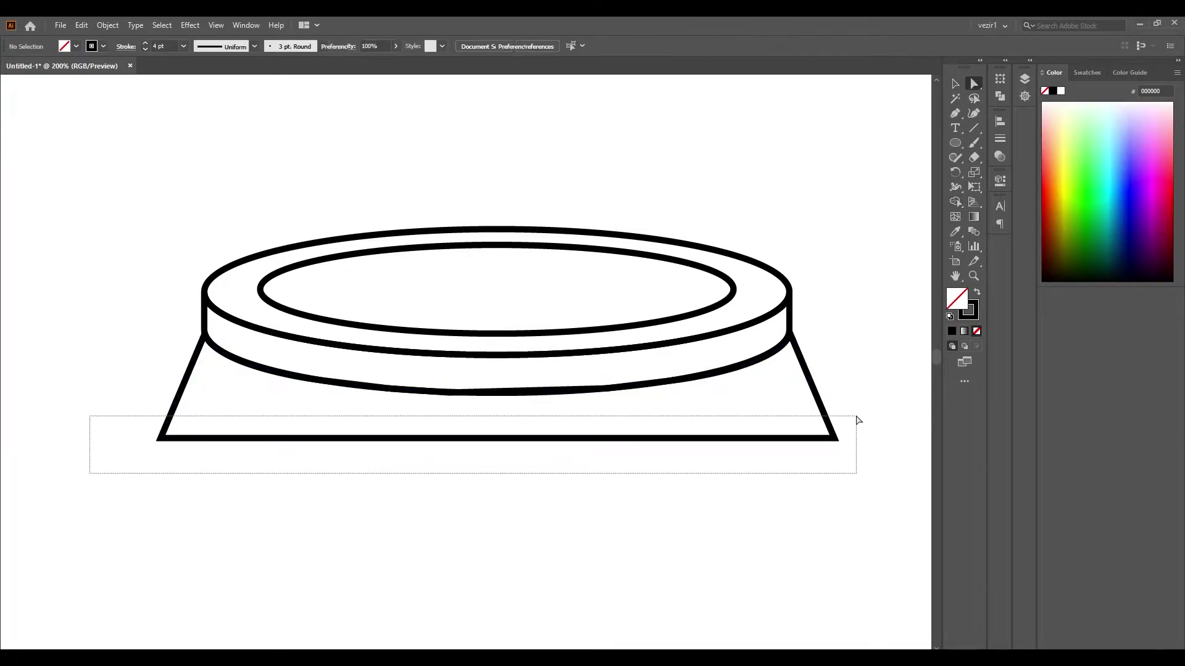
{"action": "left_click_drag", "start_coordinate": [89, 474], "coordinate": [865, 415]}
{"action": "left_click_drag", "start_coordinate": [826, 429], "coordinate": [821, 433]}
{"action": "left_click", "coordinate": [616, 516]}
{"action": "scroll", "coordinate": [449, 513], "scroll_direction": "down", "scroll_amount": 3}
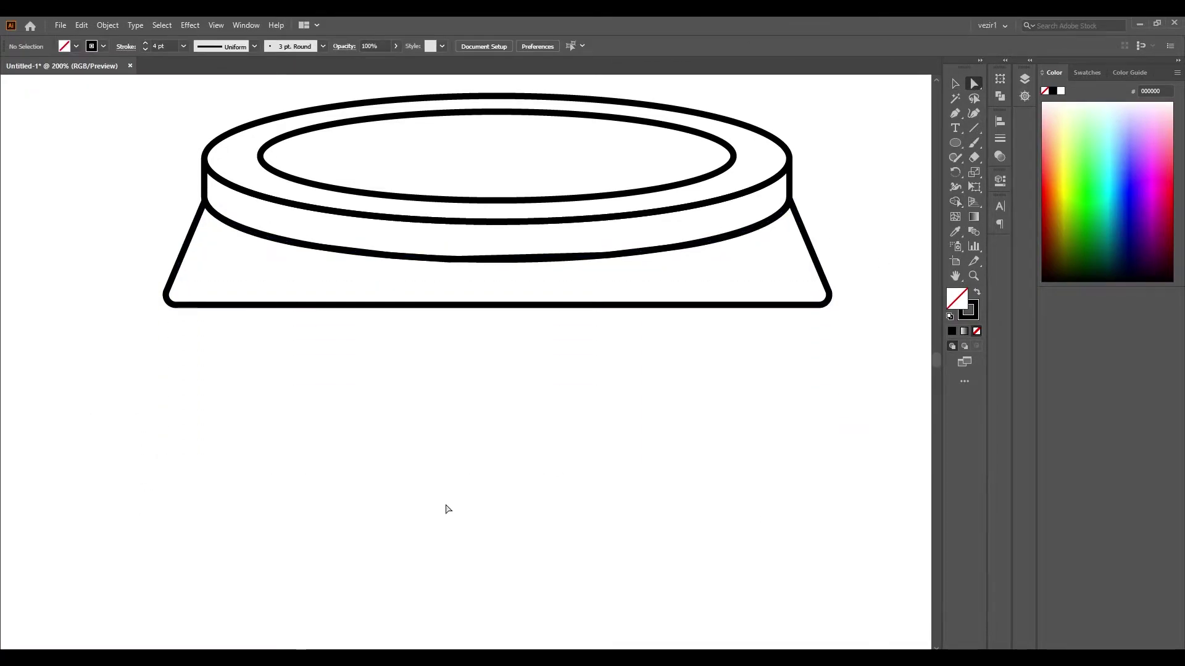
{"action": "key", "text": "ctrl+minus"}
{"action": "key", "text": "ctrl+minus"}
{"action": "key", "text": "m"}
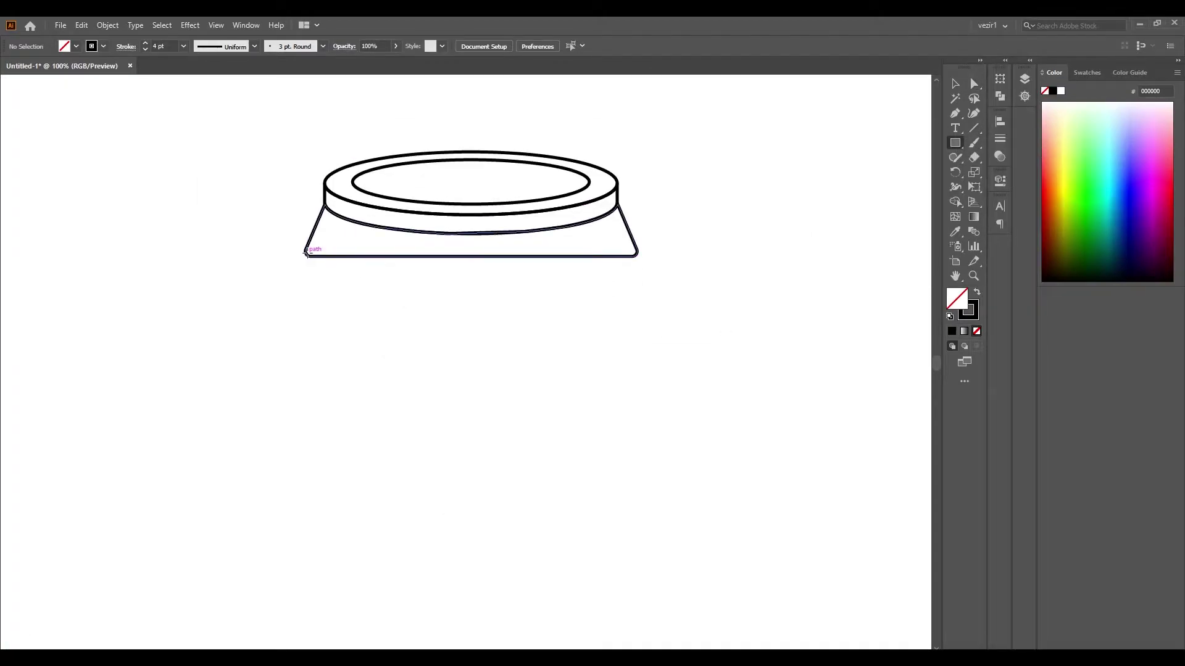
Draw the tall can body rectangle with an ellipse across its bottom.
{"action": "left_click_drag", "start_coordinate": [305, 254], "coordinate": [637, 588]}
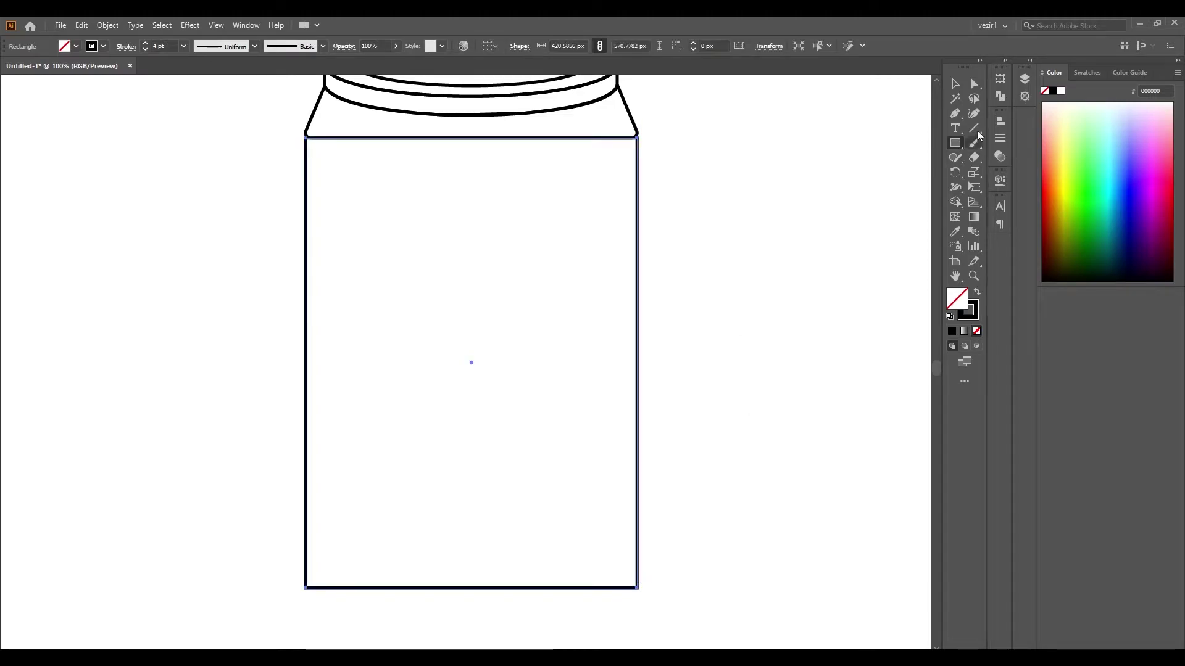
{"action": "left_click_drag", "start_coordinate": [956, 143], "coordinate": [987, 173]}
{"action": "scroll", "coordinate": [323, 595], "scroll_direction": "down", "scroll_amount": 2}
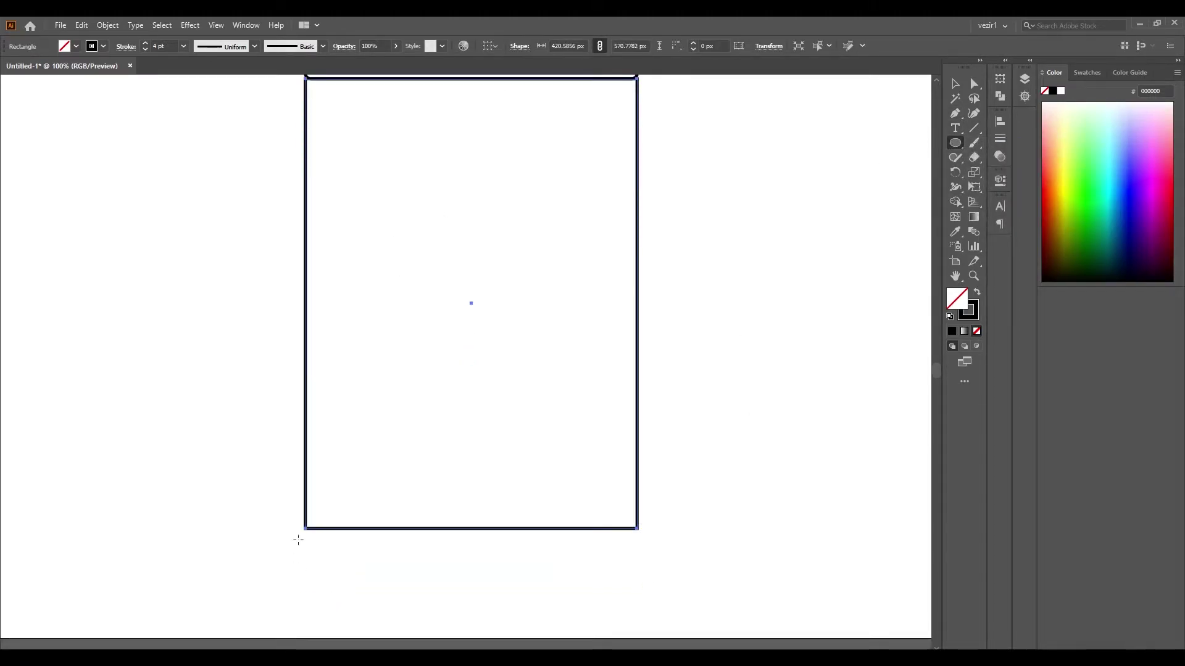
{"action": "mouse_move", "coordinate": [305, 529]}
{"action": "left_mouse_down"}
{"action": "mouse_move", "coordinate": [638, 593]}
{"action": "mouse_move", "coordinate": [635, 559]}
{"action": "left_mouse_up"}
Draw an ellipse across the body's top edge and trim away its upper arc.
{"action": "scroll", "coordinate": [738, 347], "scroll_direction": "up", "scroll_amount": 1}
{"action": "scroll", "coordinate": [706, 346], "scroll_direction": "up", "scroll_amount": 2}
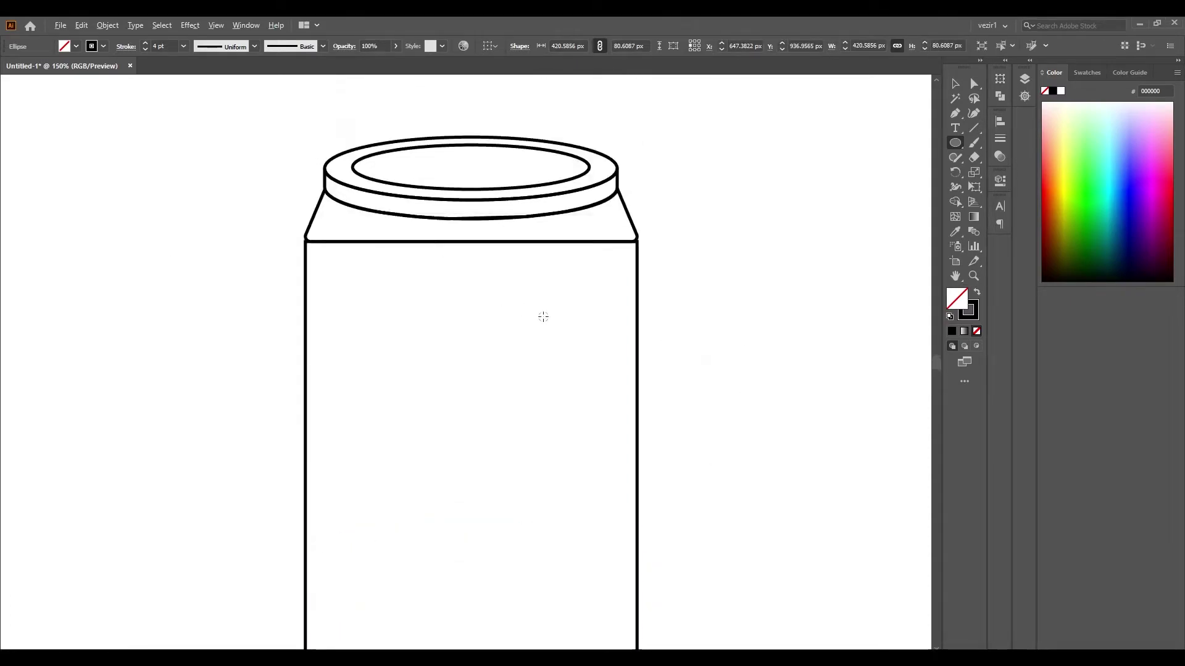
{"action": "scroll", "coordinate": [542, 315], "scroll_direction": "up", "scroll_amount": 1, "text": "alt"}
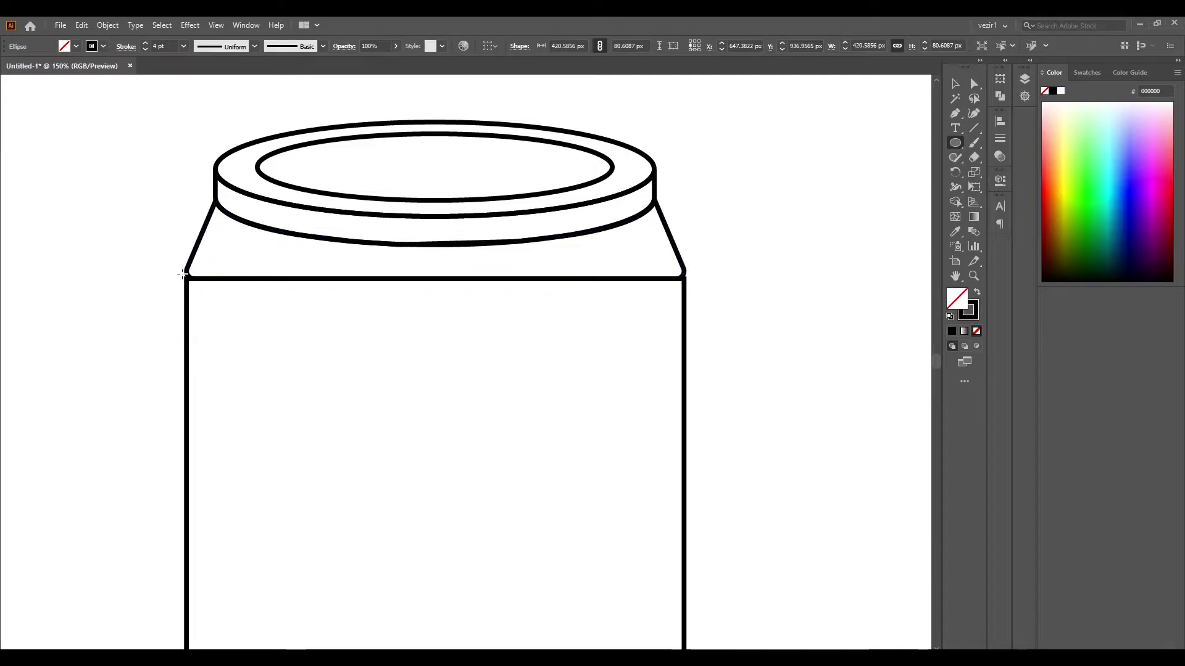
{"action": "left_click_drag", "start_coordinate": [188, 276], "coordinate": [687, 310]}
{"action": "key", "text": "v"}
{"action": "left_click_drag", "start_coordinate": [740, 213], "coordinate": [631, 375]}
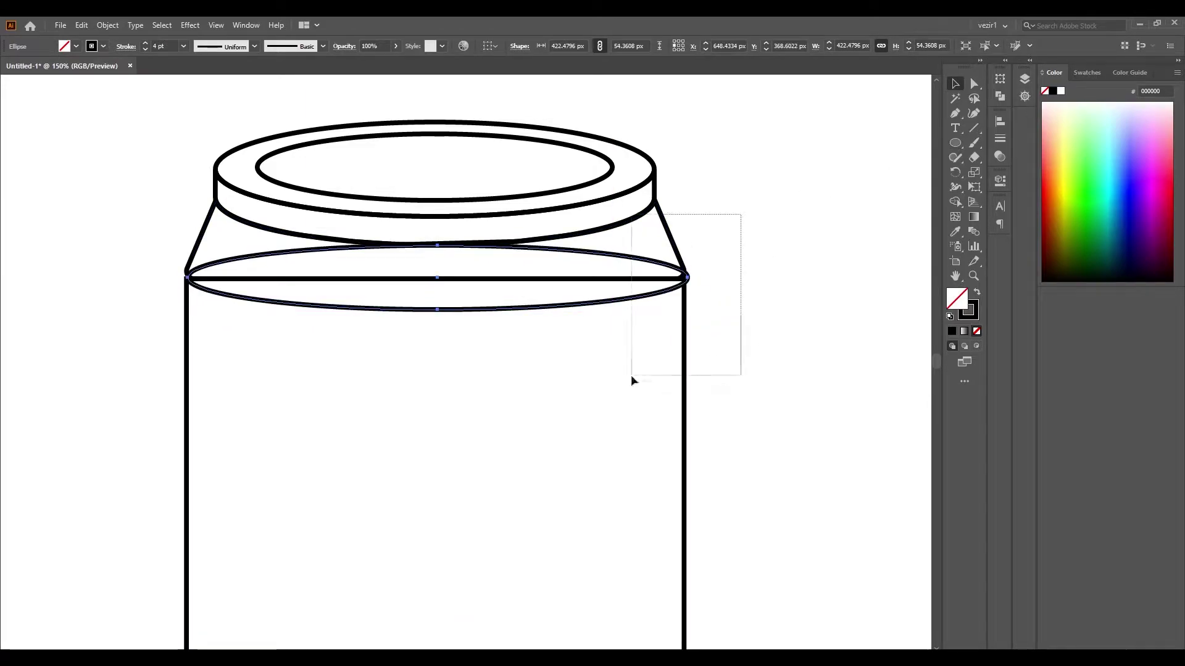
{"action": "key", "text": "shift+m"}
{"action": "left_click", "coordinate": [438, 283], "text": "alt"}
{"action": "key", "text": "a"}
{"action": "left_click", "coordinate": [756, 235]}
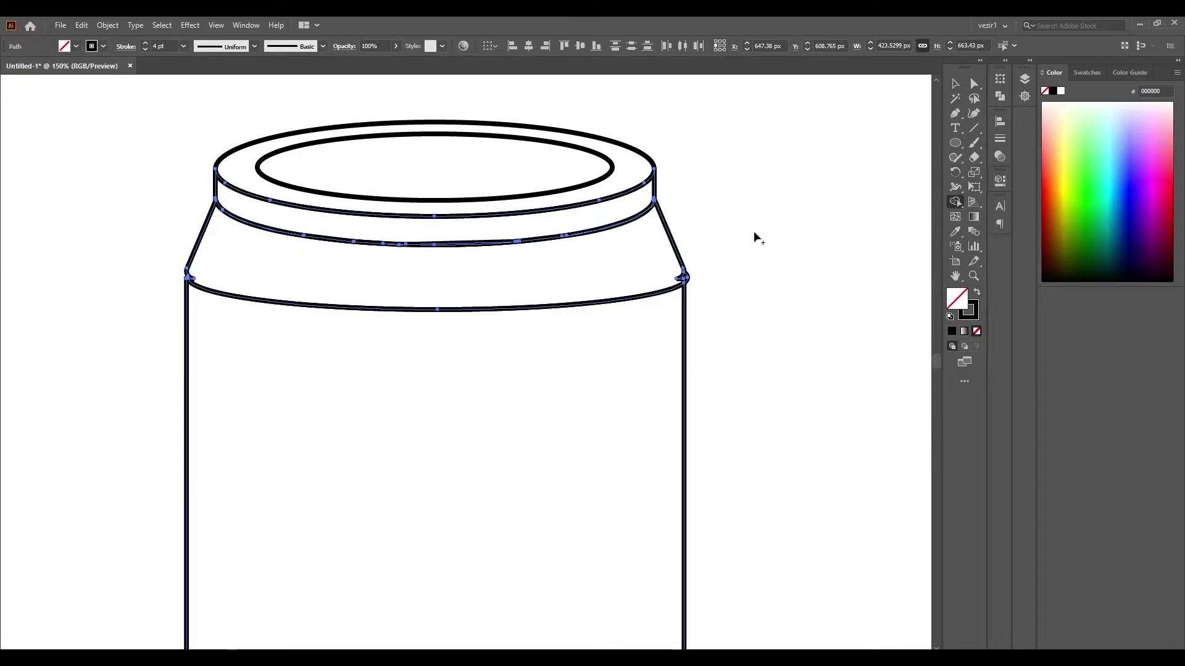
{"action": "key", "text": "ctrl+0"}
{"action": "left_click_drag", "start_coordinate": [680, 467], "coordinate": [664, 497]}
Merge the bottom ellipse's lower half into the can body with Shape Builder.
{"action": "key", "text": "v"}
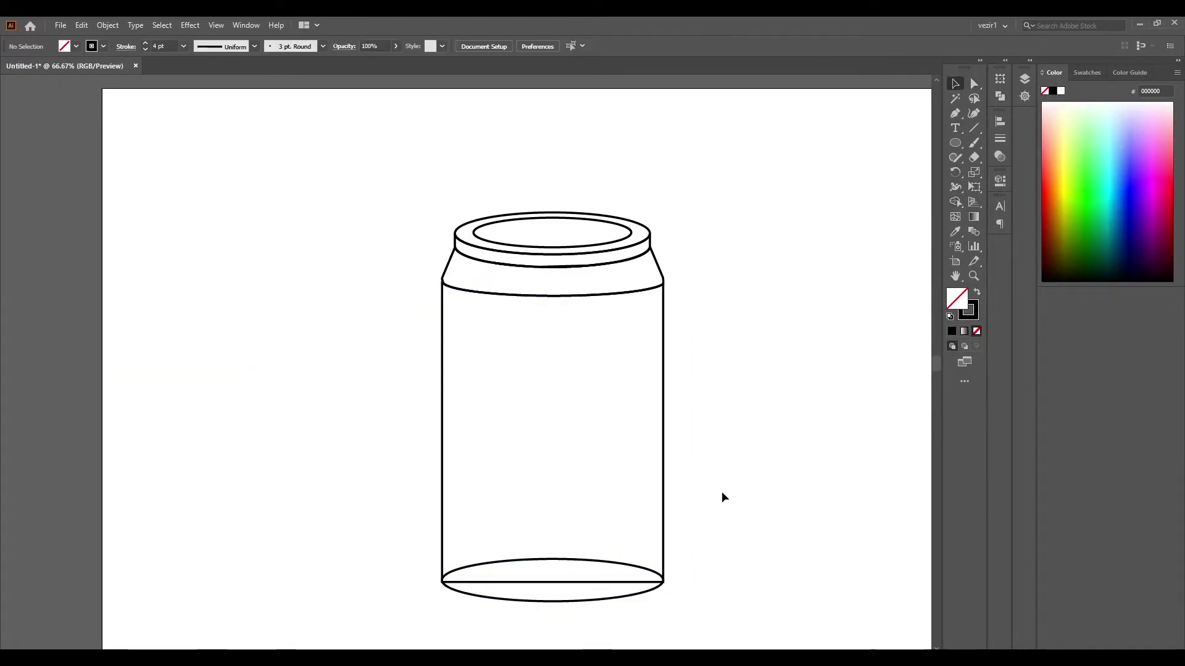
{"action": "key", "text": "shift+m"}
{"action": "mouse_move", "coordinate": [558, 522]}
{"action": "left_mouse_down"}
{"action": "mouse_move", "coordinate": [539, 564]}
{"action": "mouse_move", "coordinate": [546, 589]}
{"action": "left_mouse_up"}
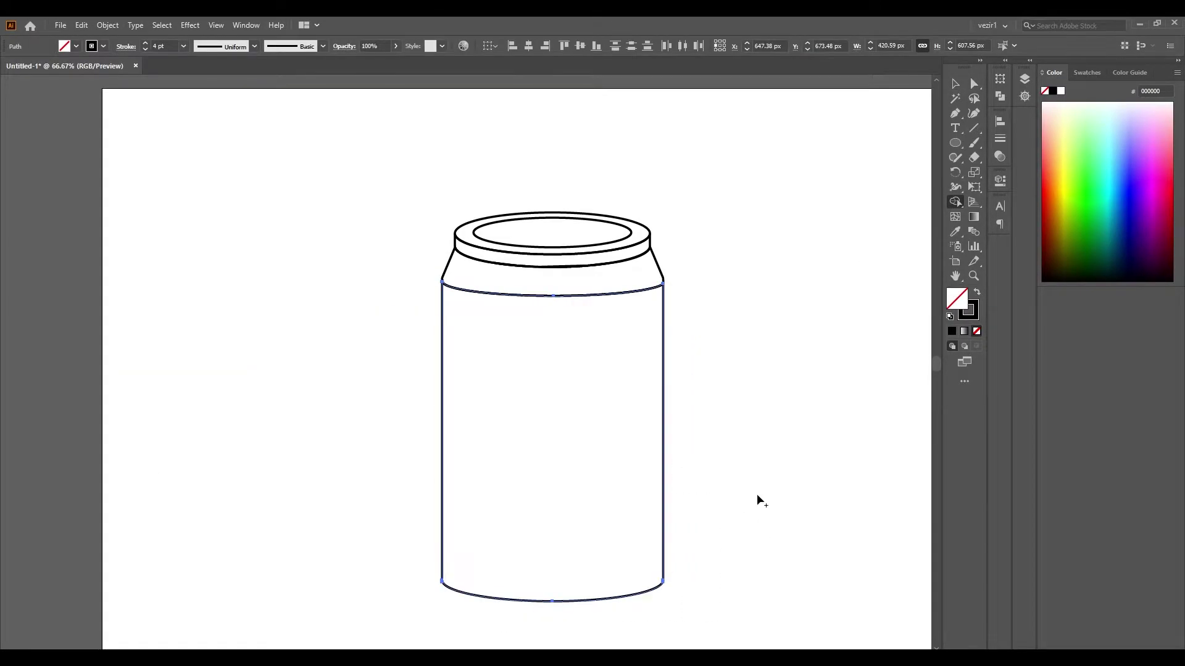
Add a base lip by trimming an ellipse's upper arc at the can bottom, then select all parts.
{"action": "left_click", "coordinate": [957, 143]}
{"action": "scroll", "coordinate": [609, 429], "scroll_direction": "down", "scroll_amount": 3}
{"action": "scroll", "coordinate": [532, 501], "scroll_direction": "up", "scroll_amount": 1}
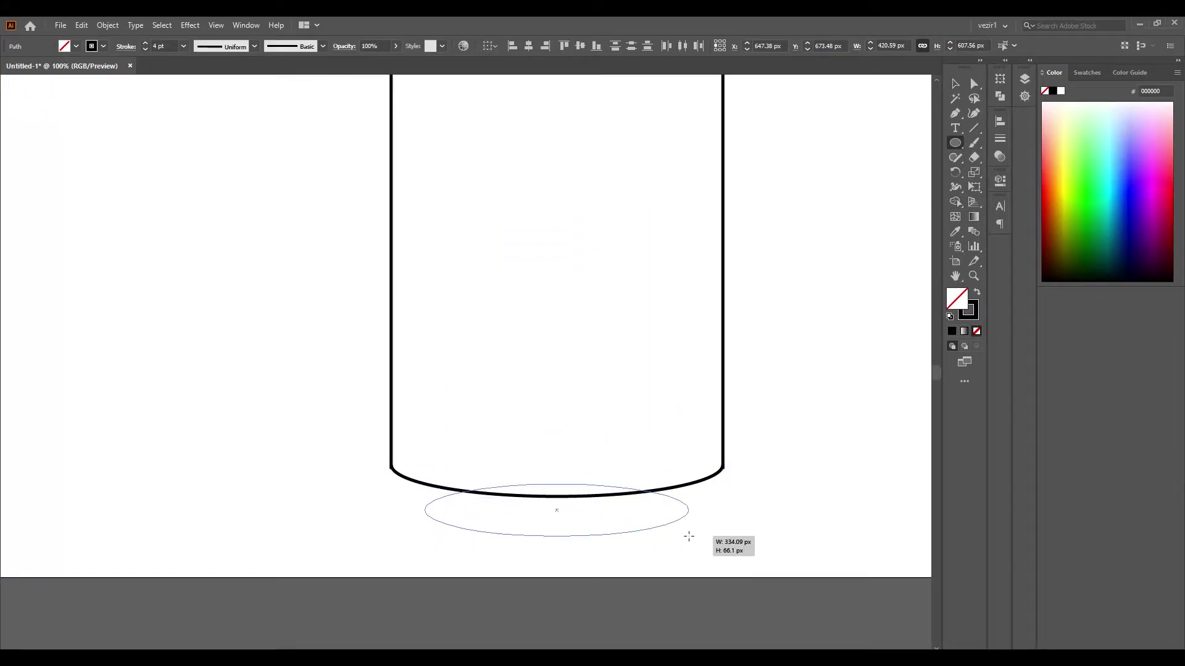
{"action": "left_click_drag", "start_coordinate": [424, 485], "coordinate": [697, 520]}
{"action": "key", "text": "v"}
{"action": "left_click_drag", "start_coordinate": [800, 366], "coordinate": [675, 494]}
{"action": "key", "text": "shift+m"}
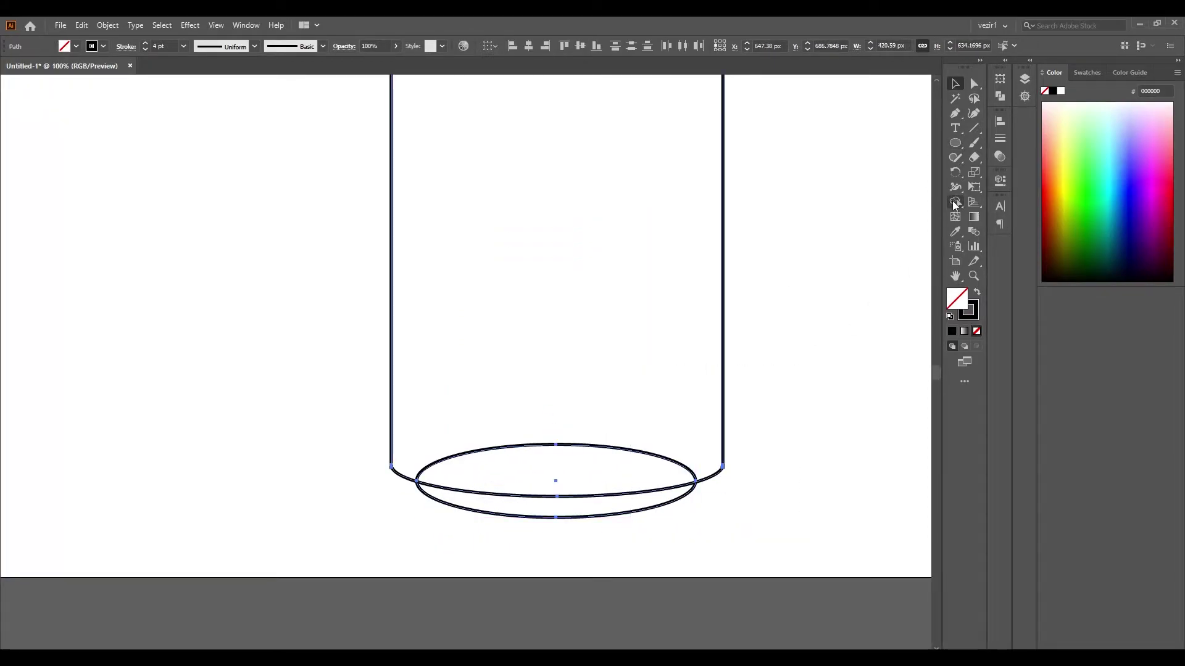
{"action": "left_click_drag", "start_coordinate": [598, 403], "coordinate": [617, 487]}
{"action": "left_click", "coordinate": [956, 84]}
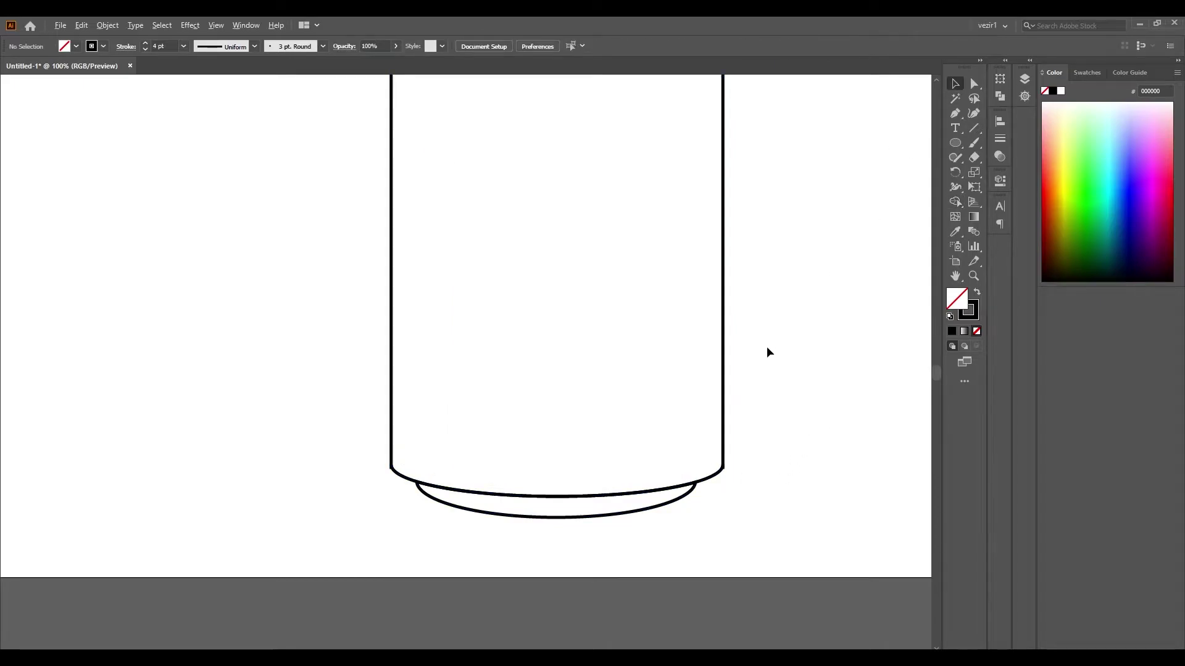
{"action": "key", "text": "ctrl+minus"}
{"action": "key", "text": "ctrl+0"}
{"action": "left_click_drag", "start_coordinate": [587, 198], "coordinate": [369, 432]}
Set all can outlines to a 7 pt stroke weight.
{"action": "left_click", "coordinate": [183, 46]}
{"action": "left_click", "coordinate": [196, 179]}
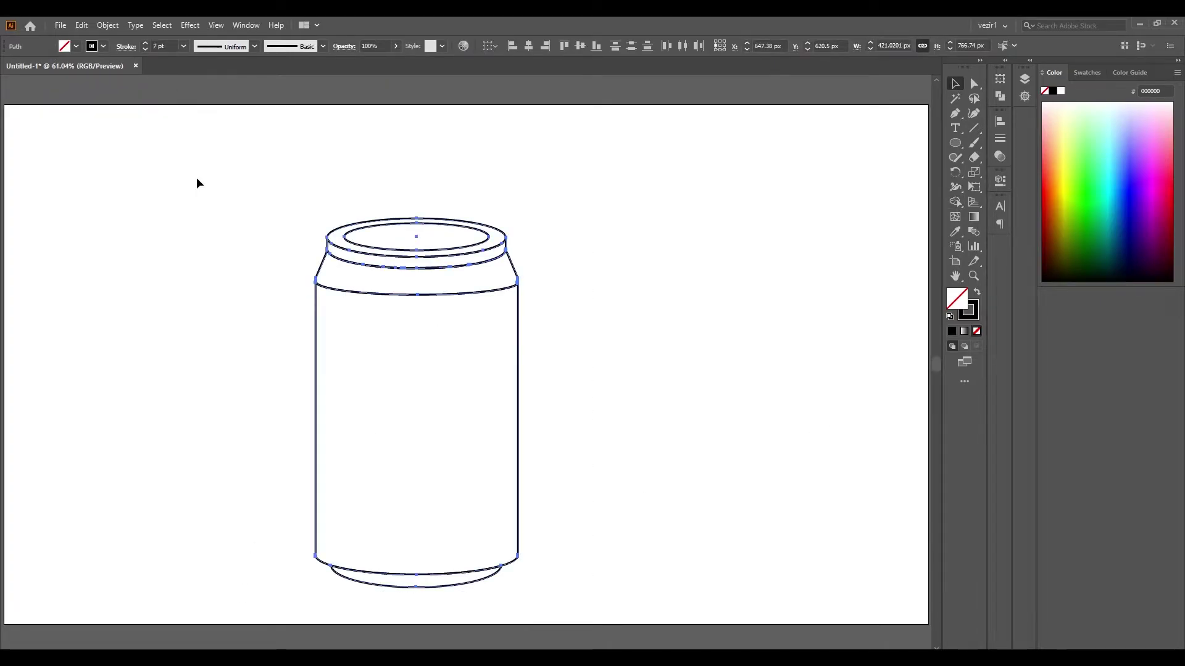
{"action": "left_click", "coordinate": [210, 247]}
{"action": "left_click", "coordinate": [422, 296]}
{"action": "scroll", "coordinate": [422, 300], "scroll_direction": "up", "scroll_amount": 4}
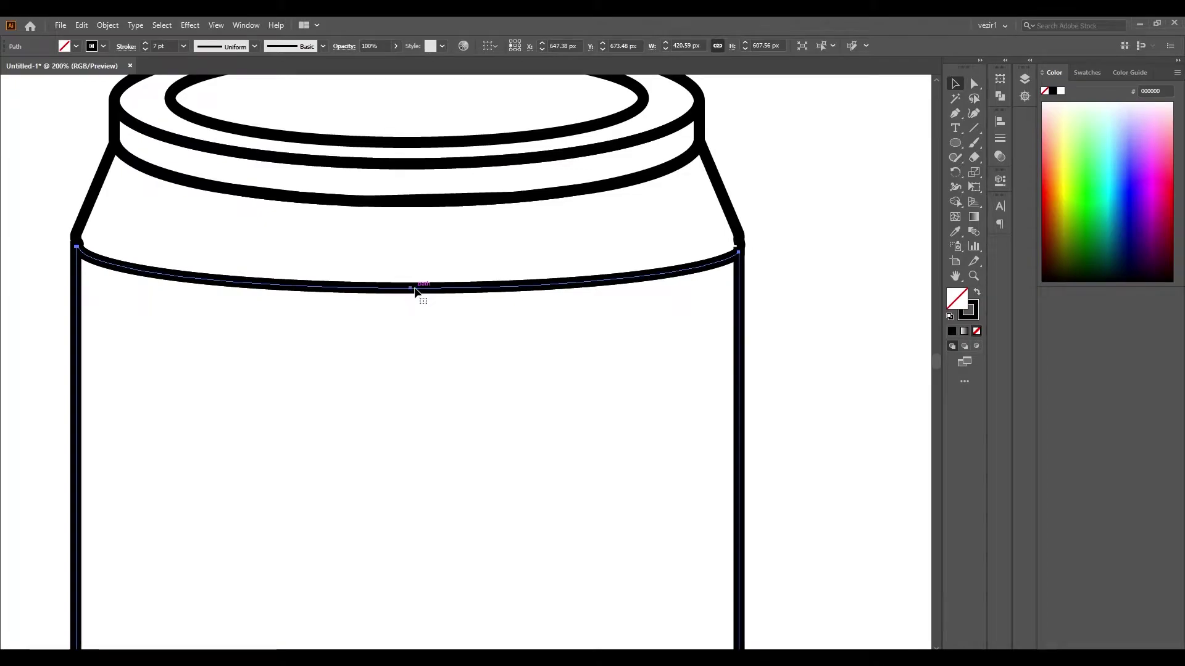
Nudge the middle anchors of the body's top curve and shoulder's lower curve down two steps.
{"action": "key", "text": "a"}
{"action": "left_click", "coordinate": [412, 289]}
{"action": "key", "text": "Down"}
{"action": "key", "text": "Down"}
{"action": "key", "text": "Down"}
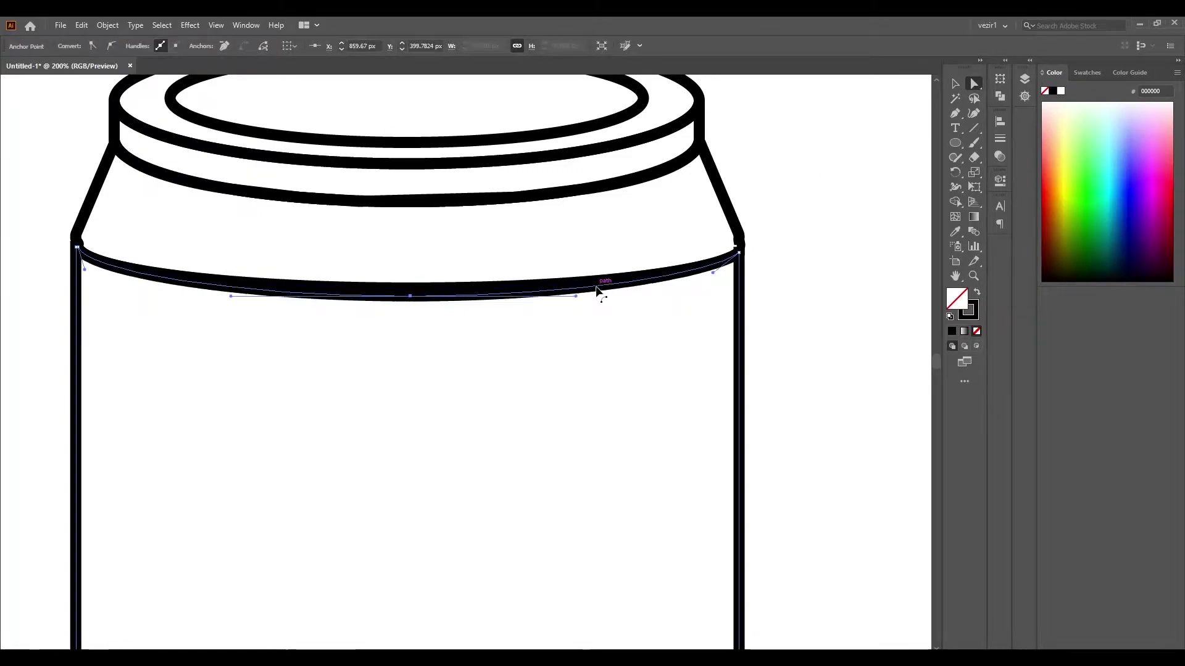
{"action": "key", "text": "Down"}
{"action": "key", "text": "Down"}
{"action": "key", "text": "Down"}
{"action": "left_click", "coordinate": [441, 290]}
{"action": "key", "text": "Down"}
{"action": "key", "text": "Down"}
{"action": "key", "text": "Down"}
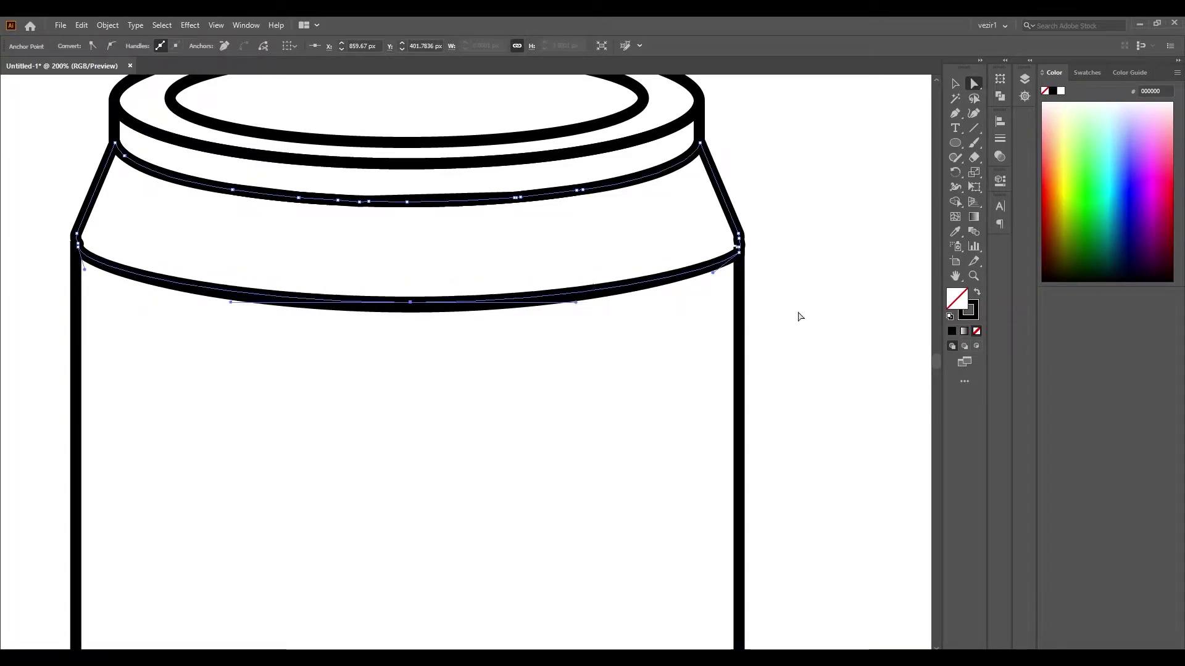
{"action": "key", "text": "Down"}
{"action": "key", "text": "Down"}
{"action": "key", "text": "Down"}
{"action": "left_click", "coordinate": [809, 314]}
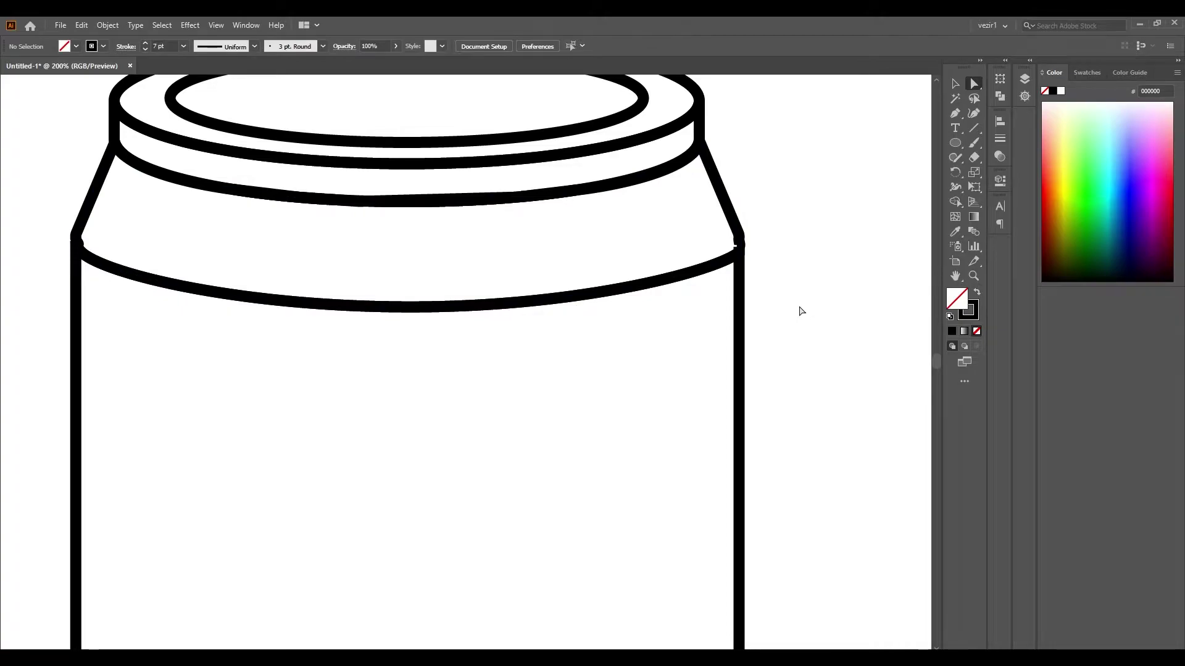
{"action": "scroll", "coordinate": [801, 311], "scroll_direction": "down", "scroll_amount": 3}
Pen-draw a curved teardrop pull tab on the lid starting at the inner rim.
{"action": "scroll", "coordinate": [624, 228], "scroll_direction": "up", "scroll_amount": 1}
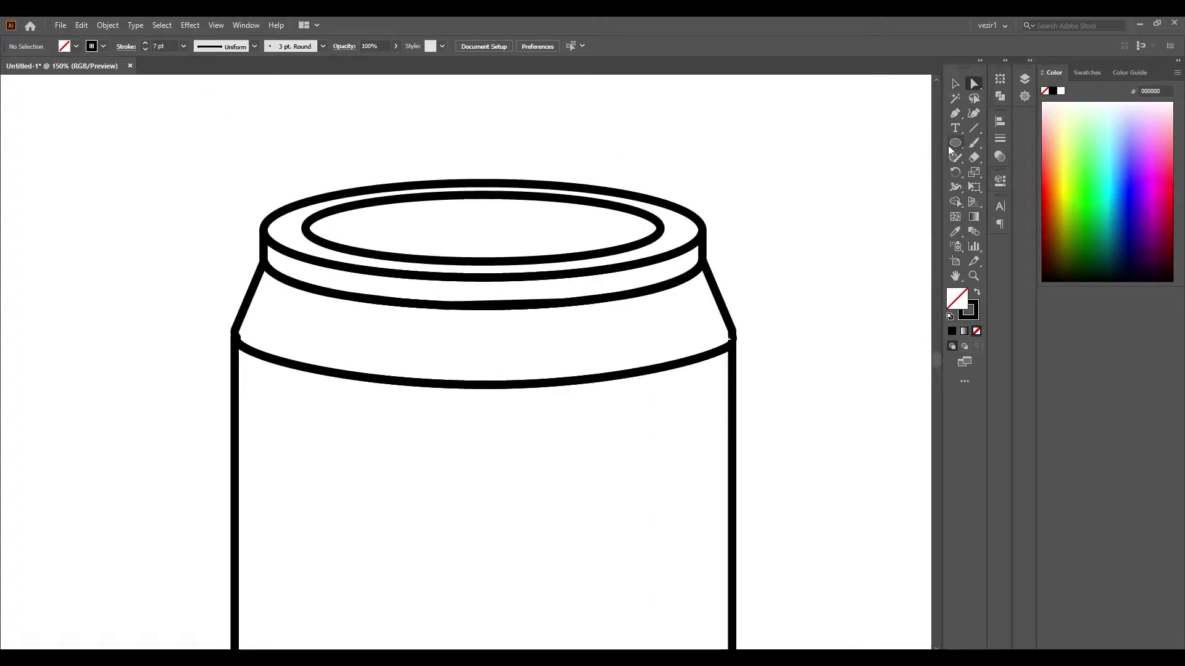
{"action": "key", "text": "p"}
{"action": "left_click", "coordinate": [637, 241]}
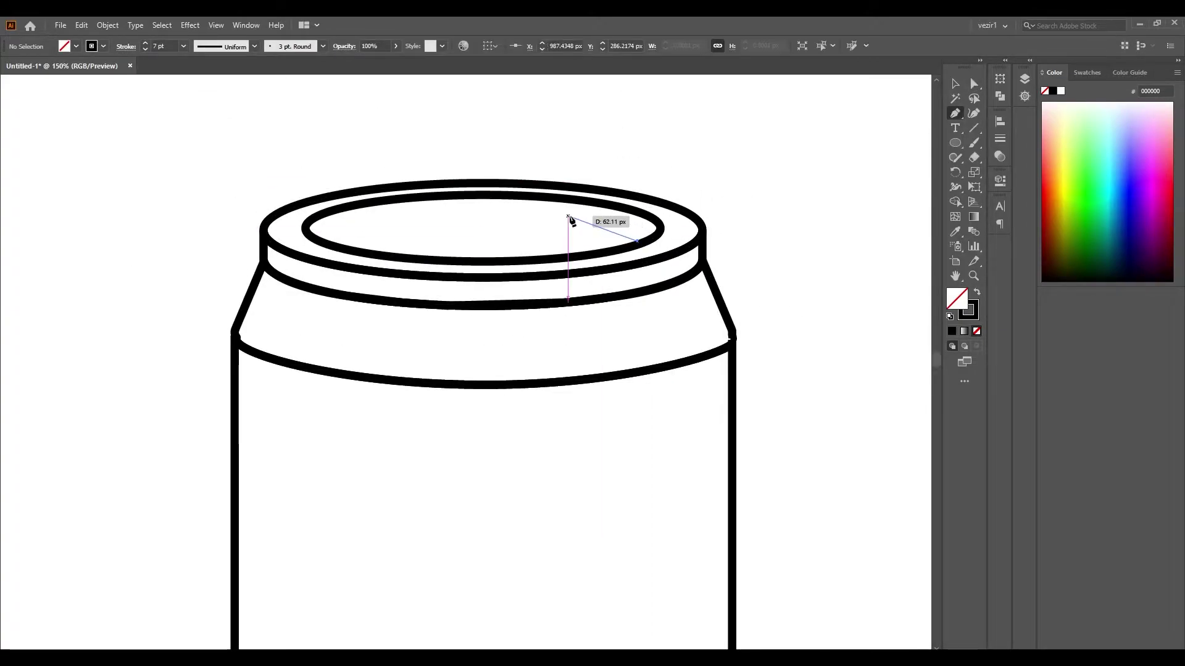
{"action": "left_click_drag", "start_coordinate": [565, 258], "coordinate": [576, 270]}
{"action": "left_click_drag", "start_coordinate": [684, 321], "coordinate": [705, 325]}
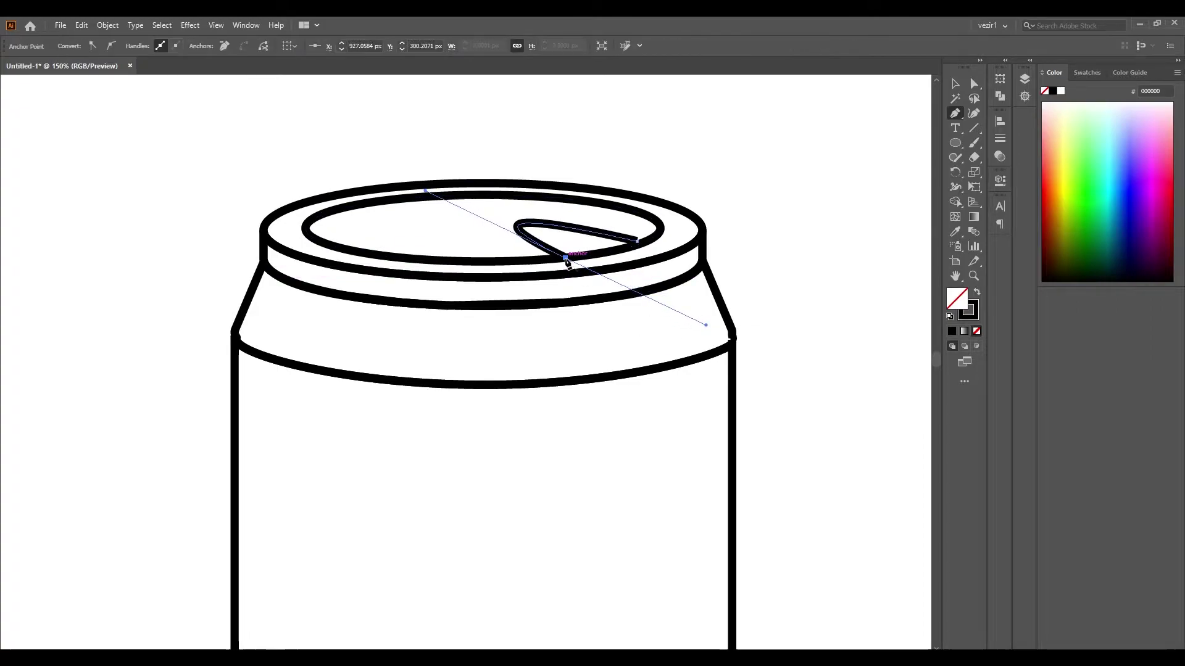
{"action": "left_click", "coordinate": [849, 154], "text": "ctrl"}
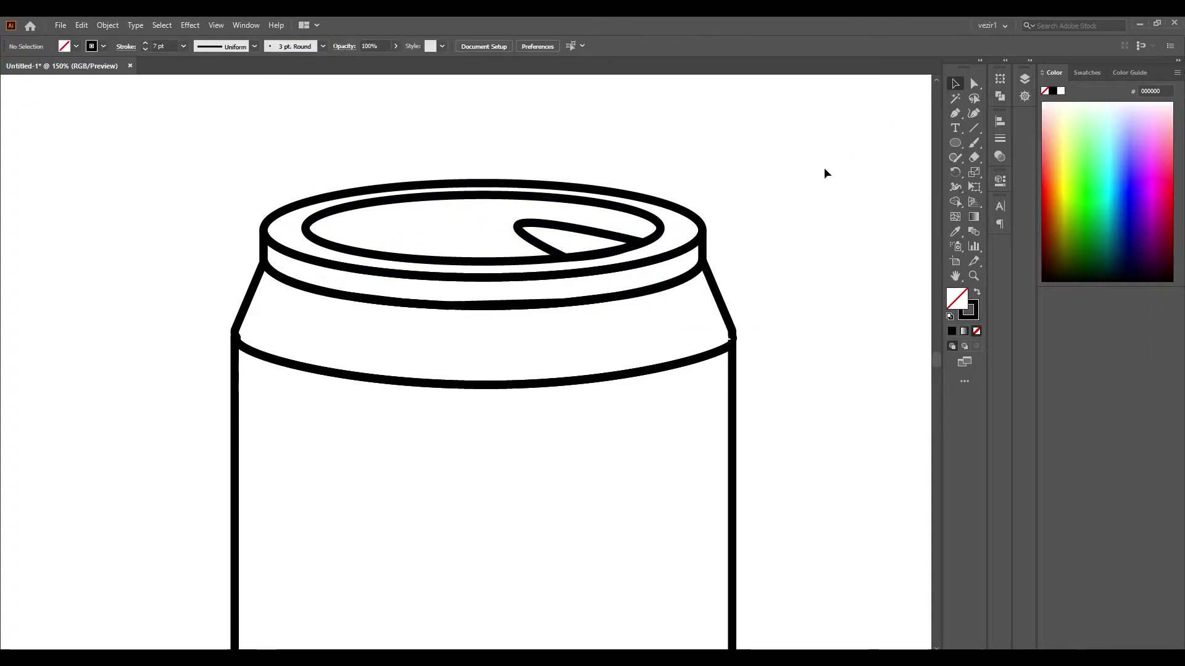
Add a small ring on the tab and give the tab outlines a 5 pt stroke.
{"action": "scroll", "coordinate": [568, 237], "scroll_direction": "up", "scroll_amount": 2}
{"action": "left_click_drag", "start_coordinate": [565, 240], "coordinate": [526, 253]}
{"action": "key", "text": "v"}
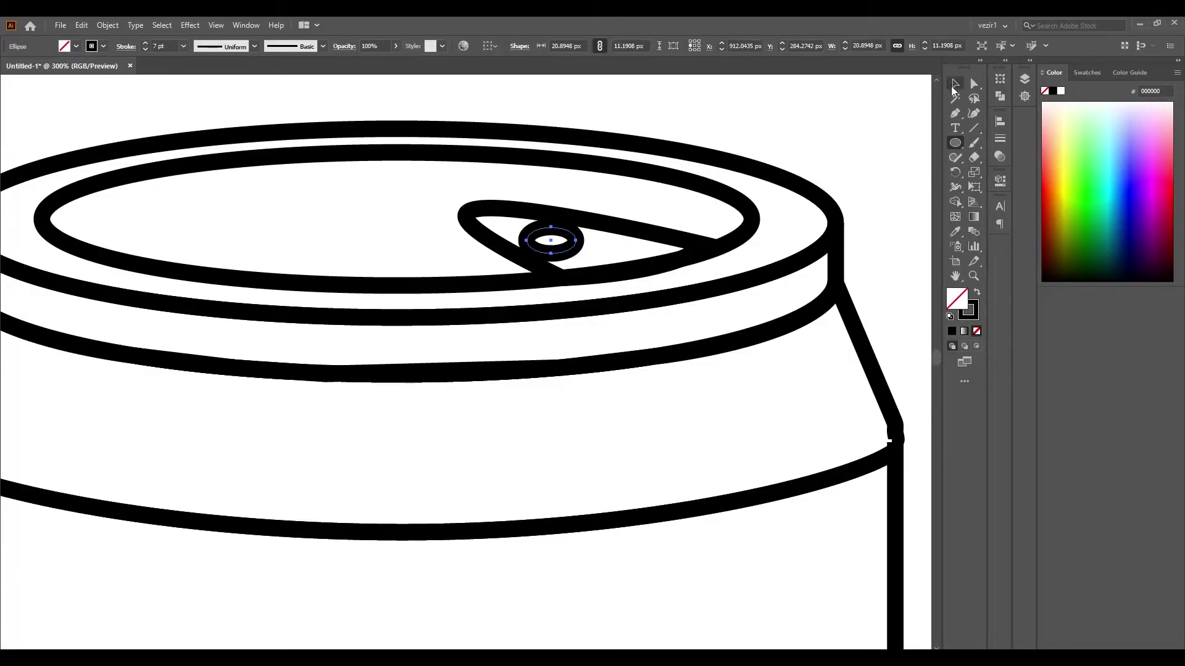
{"action": "left_click", "coordinate": [183, 46]}
{"action": "left_click", "coordinate": [198, 127]}
{"action": "left_click", "coordinate": [183, 46]}
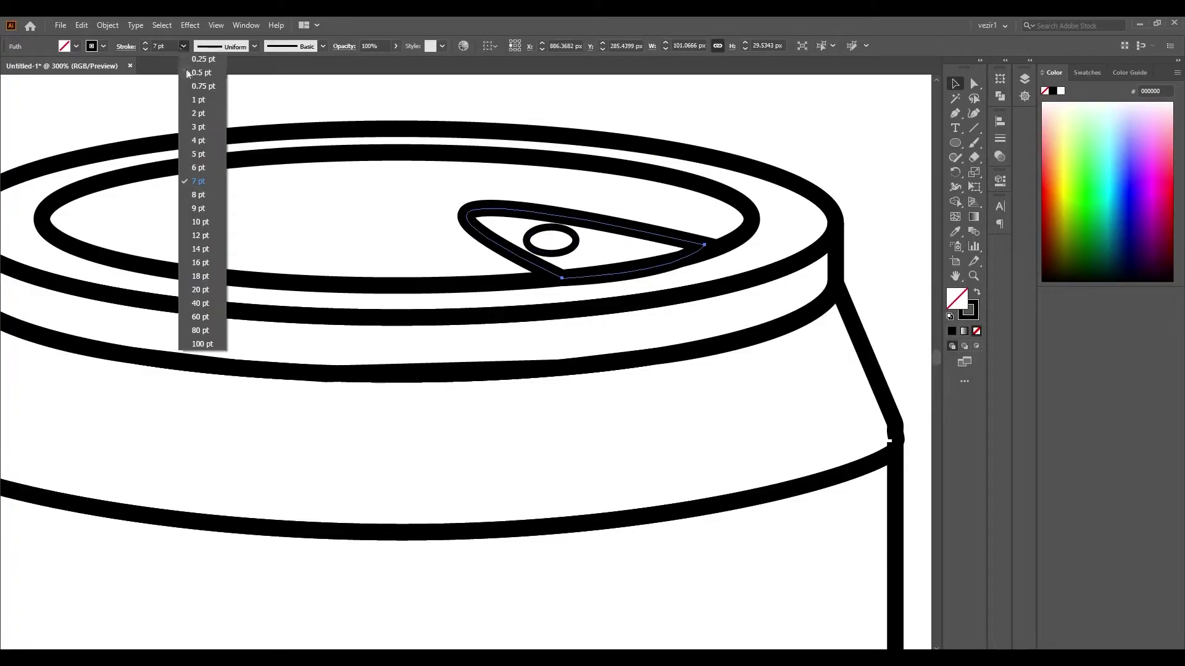
{"action": "left_click", "coordinate": [198, 154]}
{"action": "left_click", "coordinate": [116, 97]}
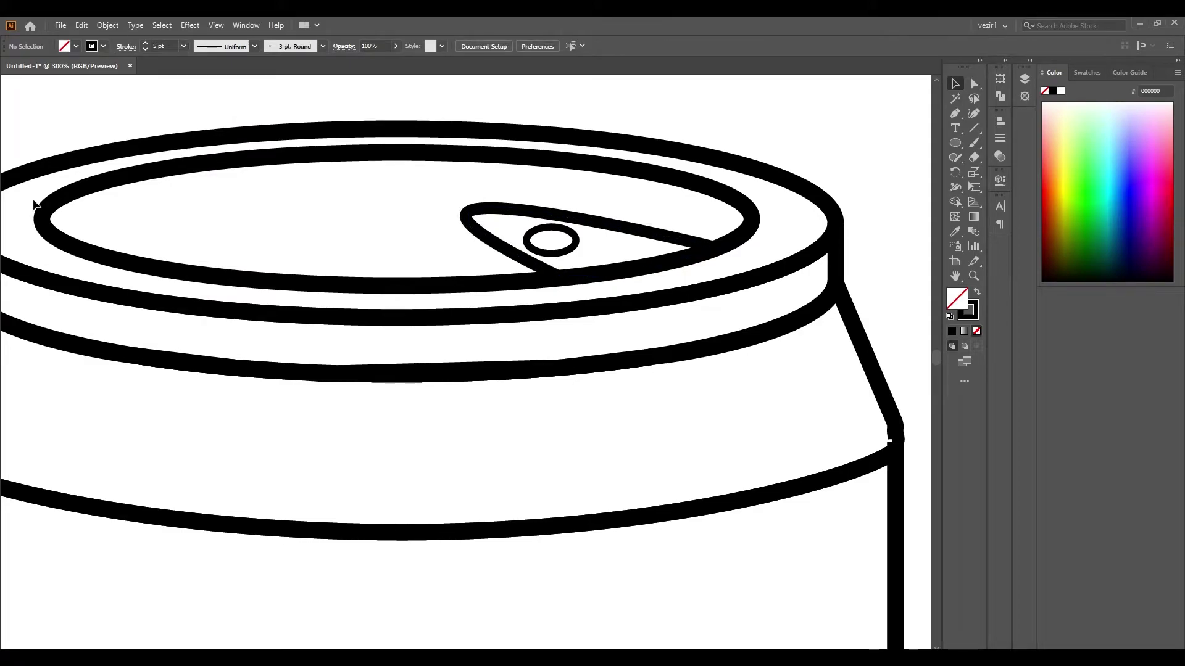
{"action": "key", "text": "ctrl+0"}
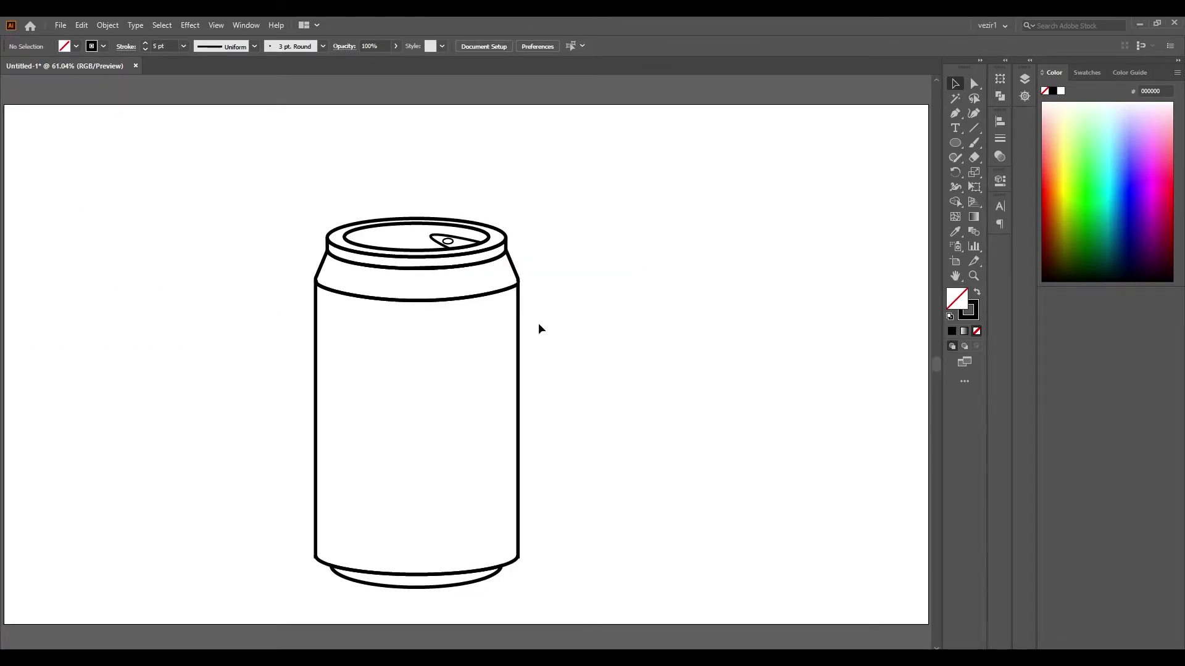
Fill the can body light blue from the Swatches panel.
{"action": "left_click", "coordinate": [472, 298]}
{"action": "left_click", "coordinate": [1086, 72]}
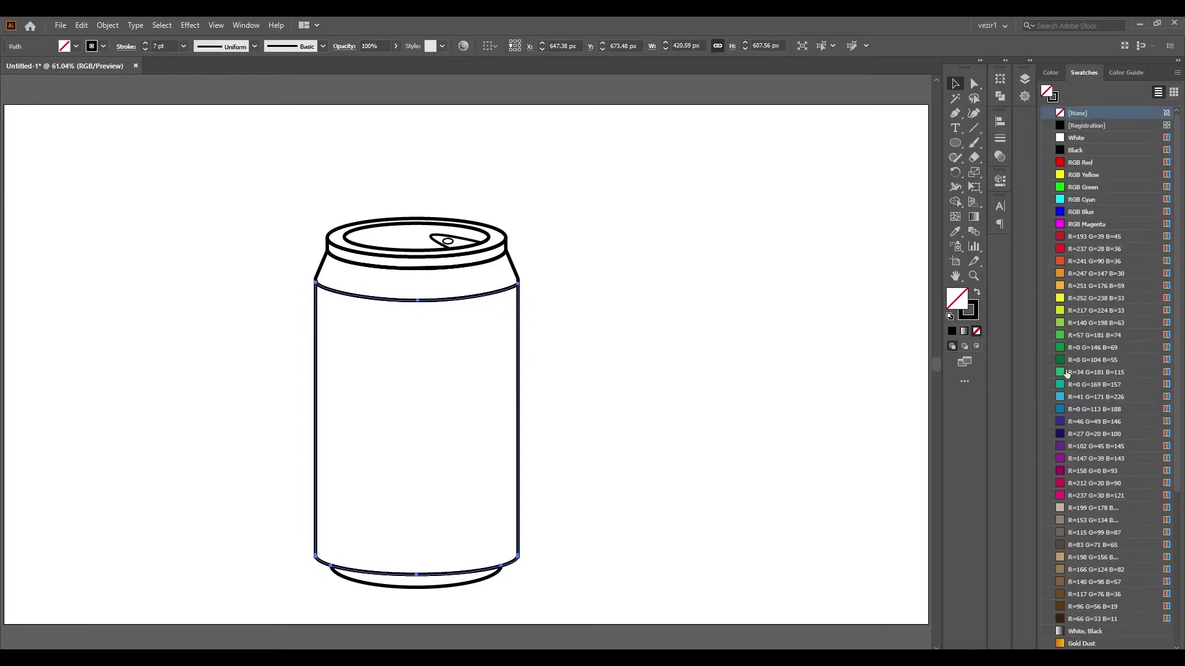
{"action": "left_click", "coordinate": [1064, 396]}
{"action": "left_click", "coordinate": [617, 311]}
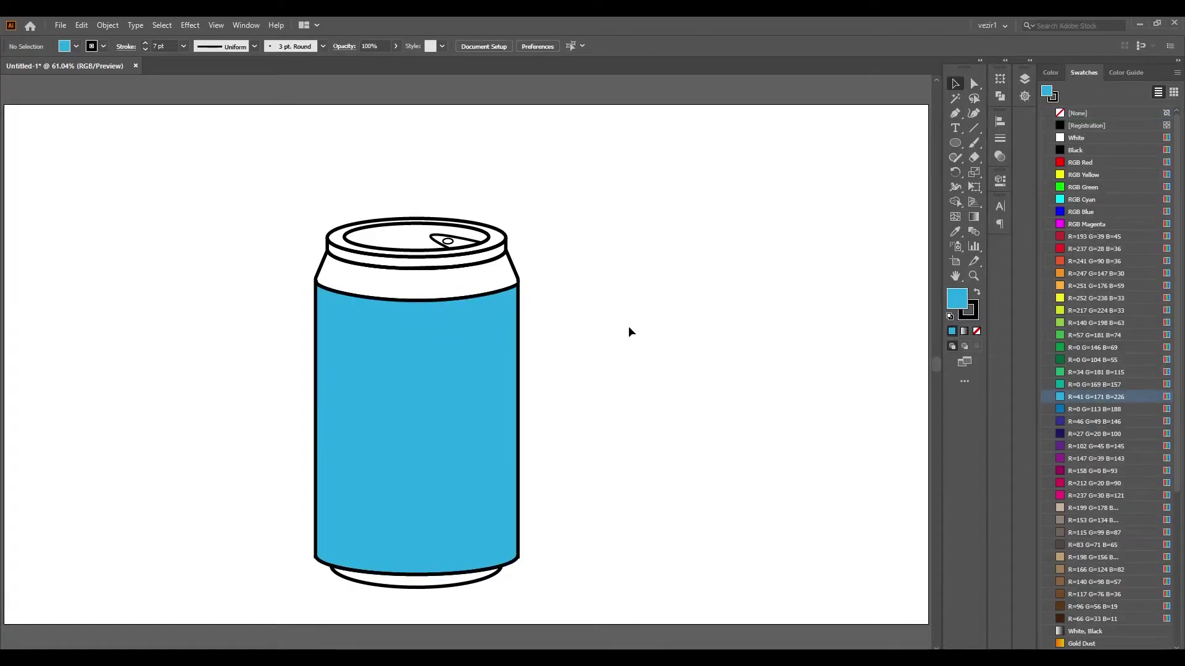
Fill the can's bottom base with a mid gray.
{"action": "left_click", "coordinate": [421, 586]}
{"action": "scroll", "coordinate": [1124, 476], "scroll_direction": "down", "scroll_amount": 5}
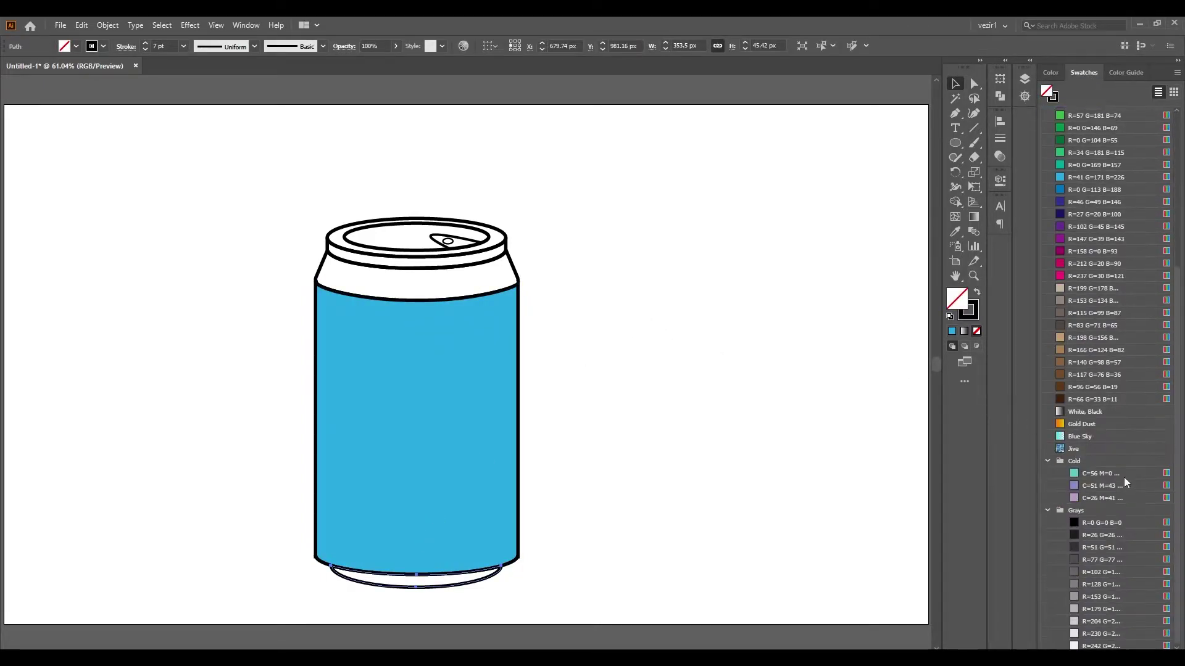
{"action": "left_click", "coordinate": [1074, 611]}
{"action": "left_click", "coordinate": [1074, 634]}
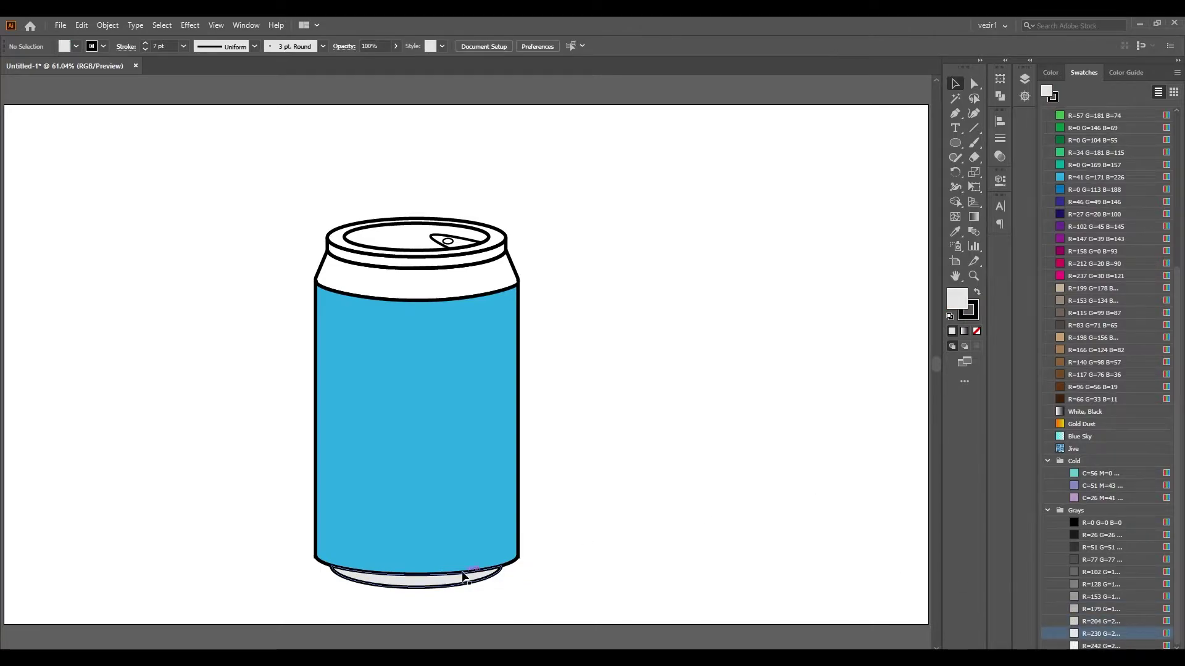
{"action": "left_click", "coordinate": [1074, 622]}
{"action": "left_click", "coordinate": [690, 431]}
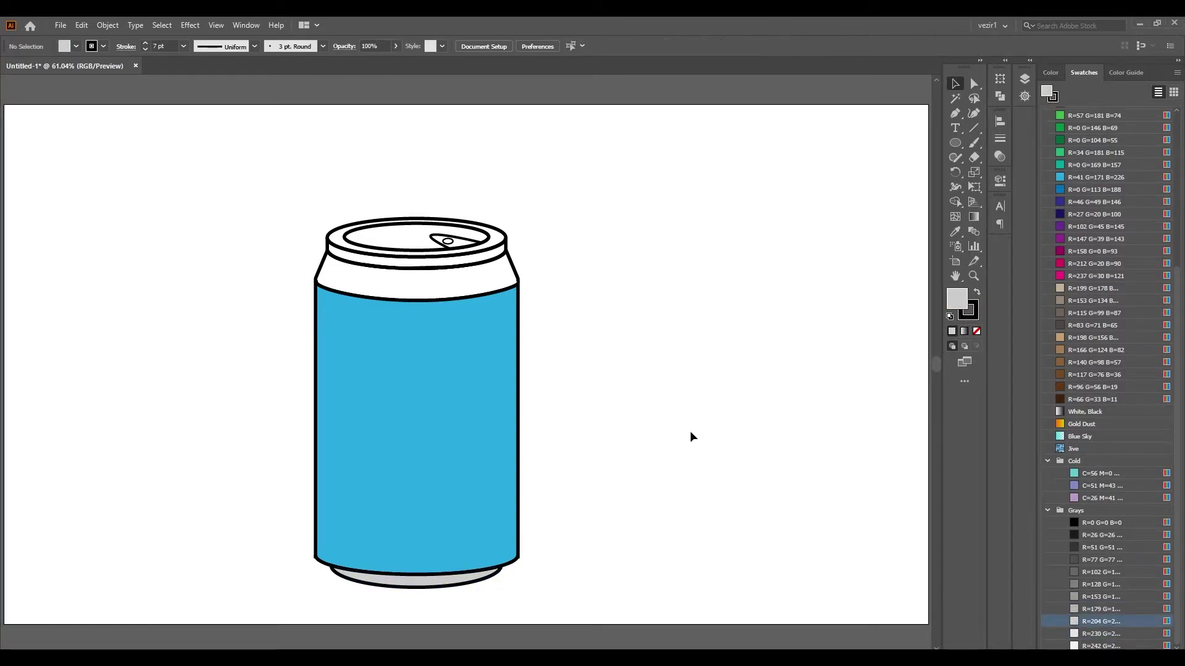
Refill the can body a darker blue.
{"action": "left_click", "coordinate": [475, 287]}
{"action": "scroll", "coordinate": [1086, 432], "scroll_direction": "up", "scroll_amount": 5}
{"action": "left_click", "coordinate": [1059, 410]}
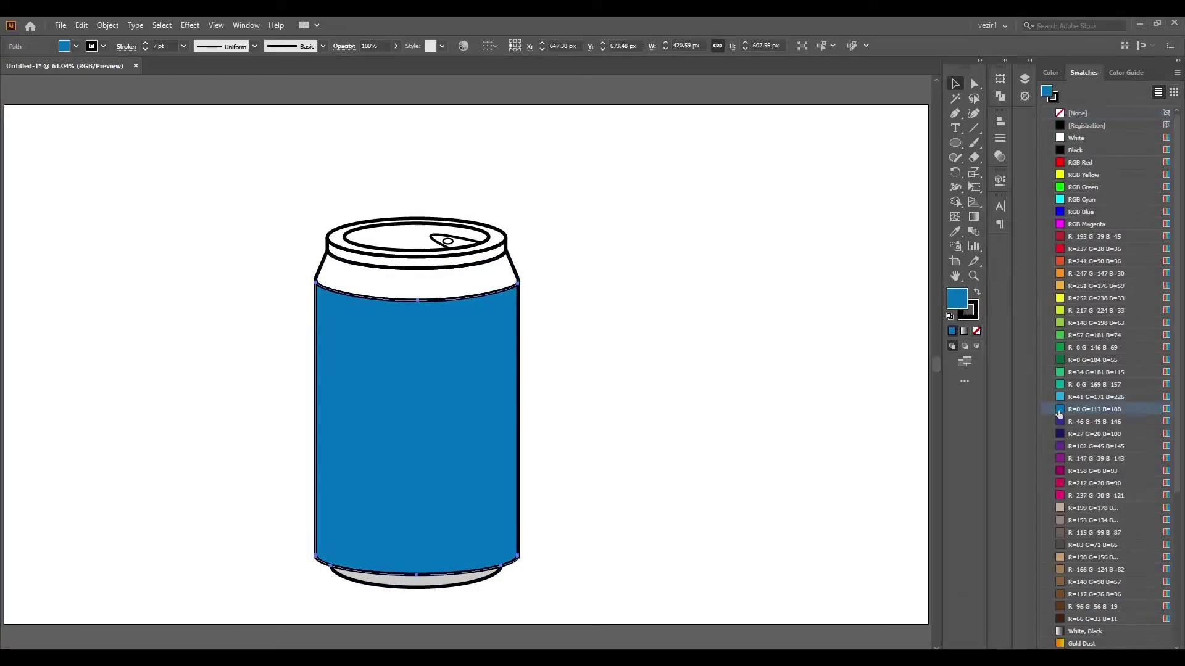
{"action": "left_click", "coordinate": [969, 312]}
{"action": "left_click", "coordinate": [523, 350]}
{"action": "left_click", "coordinate": [699, 274]}
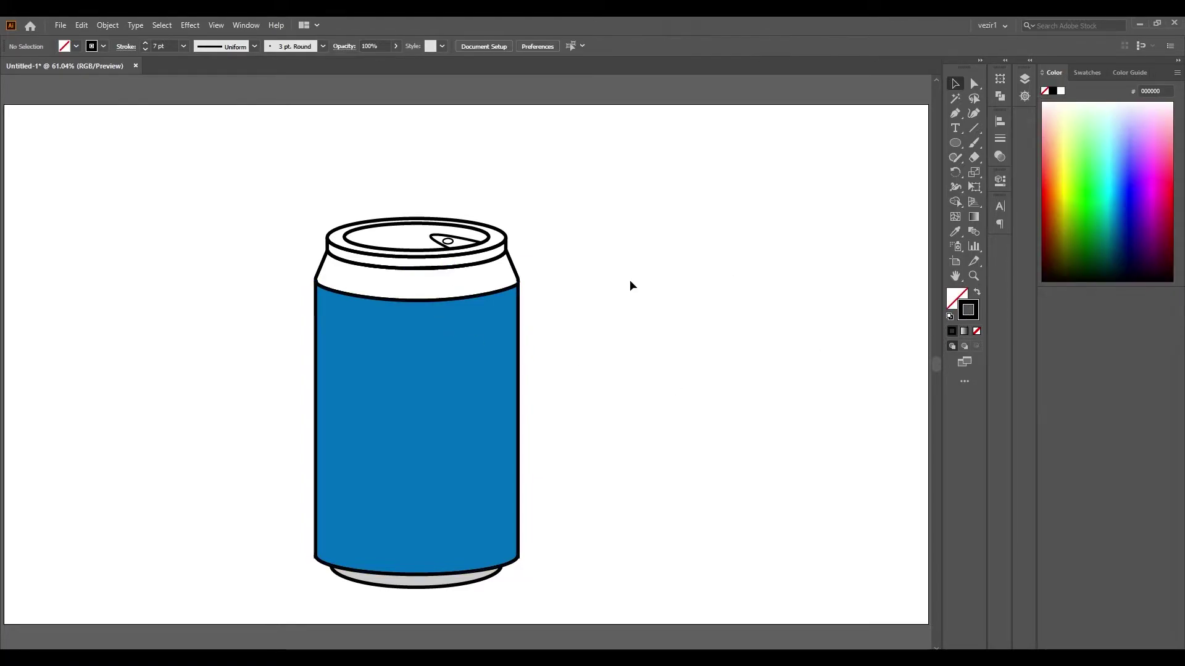
Fill the shoulder band below the rim with the can's blue.
{"action": "left_click", "coordinate": [467, 297]}
{"action": "left_click", "coordinate": [458, 270]}
{"action": "left_click", "coordinate": [408, 270]}
{"action": "left_click", "coordinate": [1084, 72]}
{"action": "left_click", "coordinate": [1092, 422]}
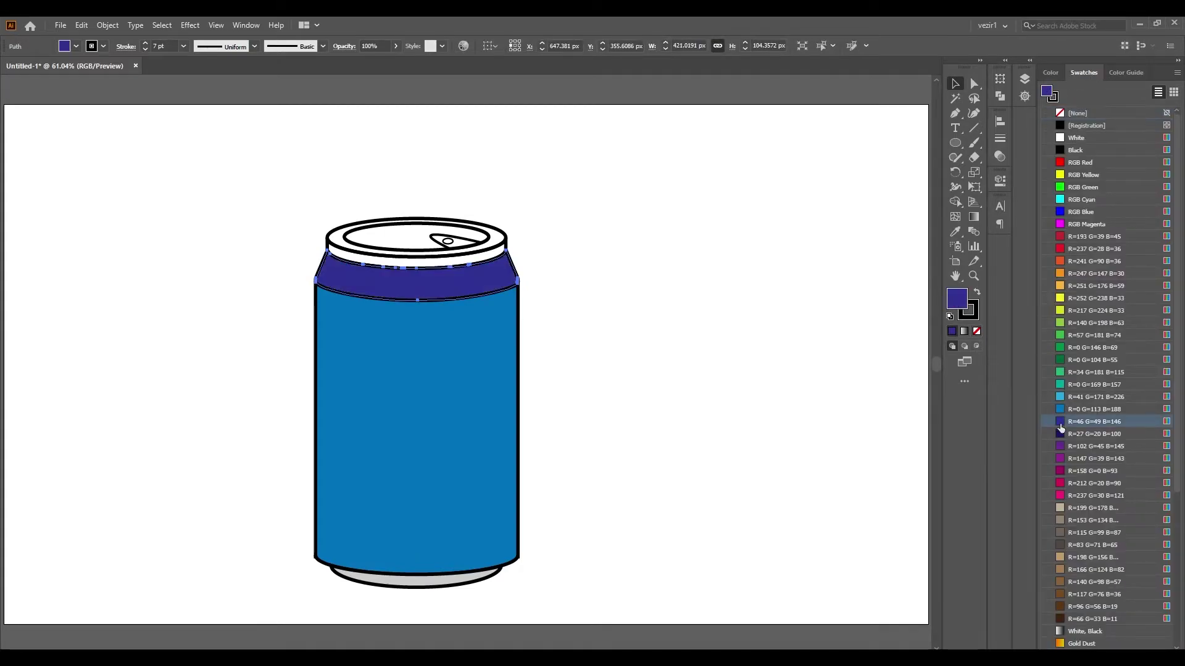
{"action": "left_click", "coordinate": [1092, 409]}
Fill the top rim and the band beneath it with gray R=179.
{"action": "left_click", "coordinate": [486, 272]}
{"action": "scroll", "coordinate": [1072, 572], "scroll_direction": "down", "scroll_amount": 5}
{"action": "left_click", "coordinate": [1072, 609]}
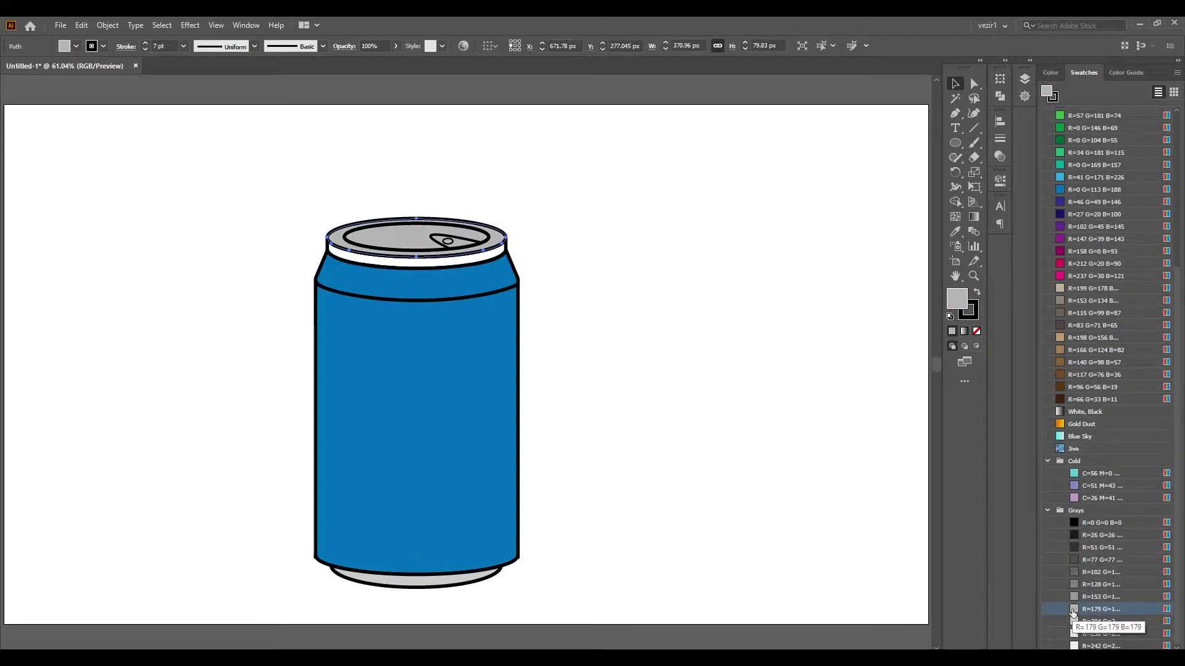
{"action": "left_click", "coordinate": [456, 272]}
{"action": "scroll", "coordinate": [1068, 582], "scroll_direction": "down", "scroll_amount": 5}
{"action": "scroll", "coordinate": [1068, 583], "scroll_direction": "down", "scroll_amount": 5}
{"action": "left_click", "coordinate": [1074, 609]}
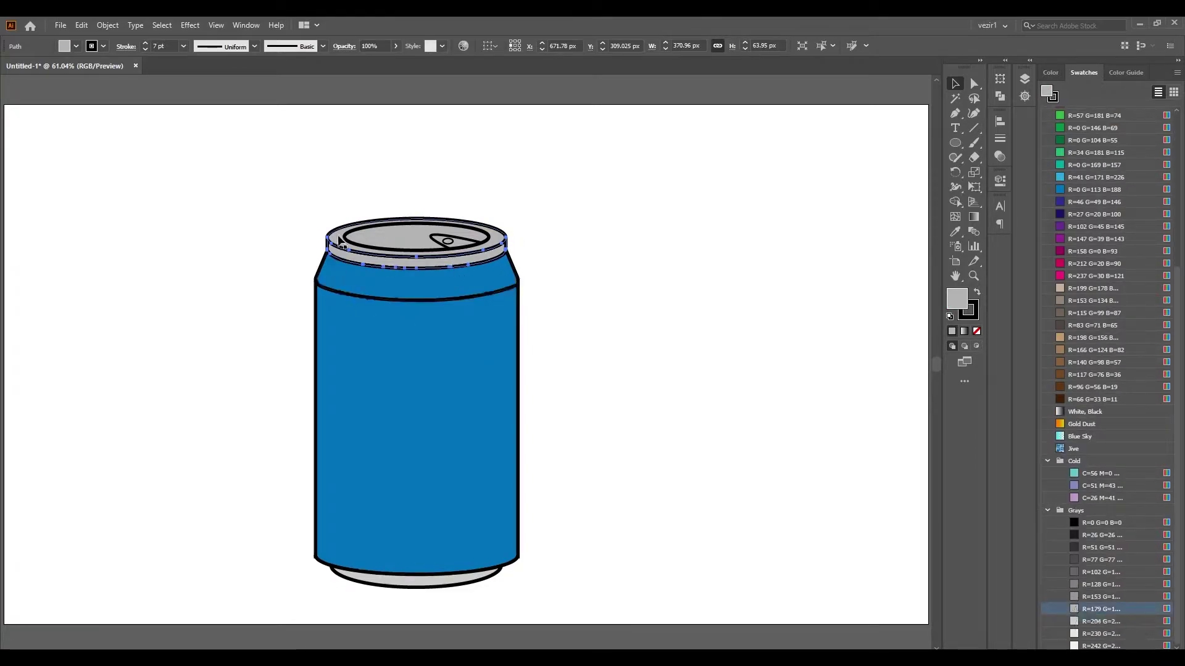
Lighten the lid's inner ellipse to gray R=230.
{"action": "left_click", "coordinate": [1074, 634]}
{"action": "left_click", "coordinate": [810, 440]}
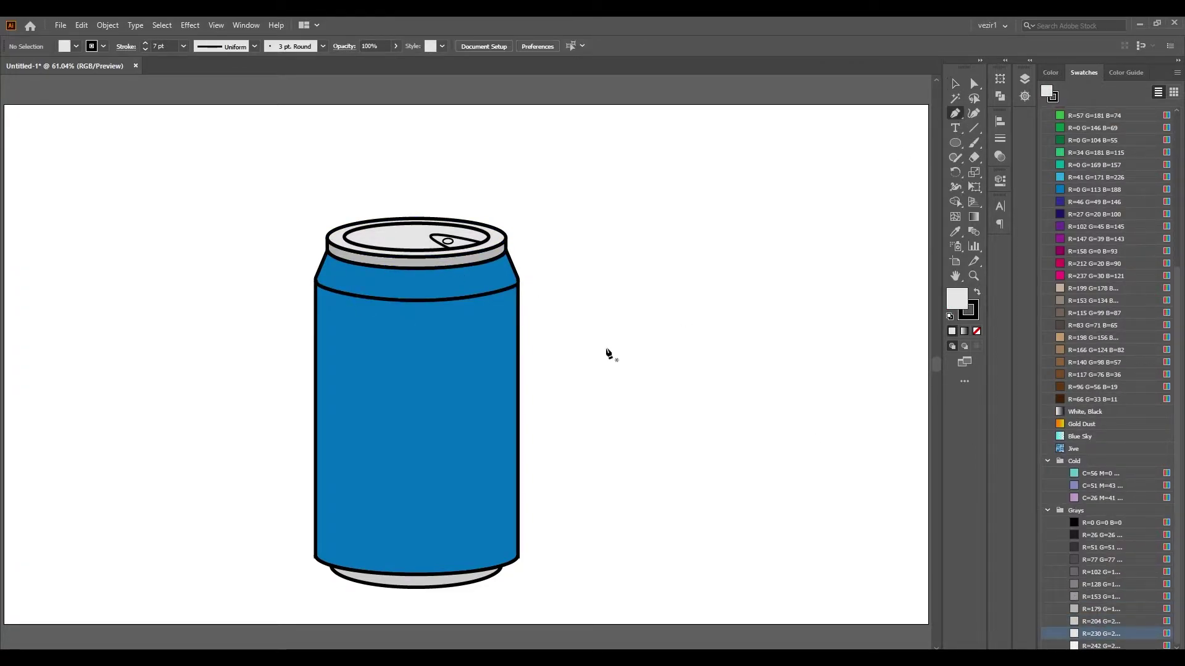
{"action": "scroll", "coordinate": [599, 324], "scroll_direction": "up", "scroll_amount": 1}
{"action": "scroll", "coordinate": [501, 252], "scroll_direction": "up", "scroll_amount": 2}
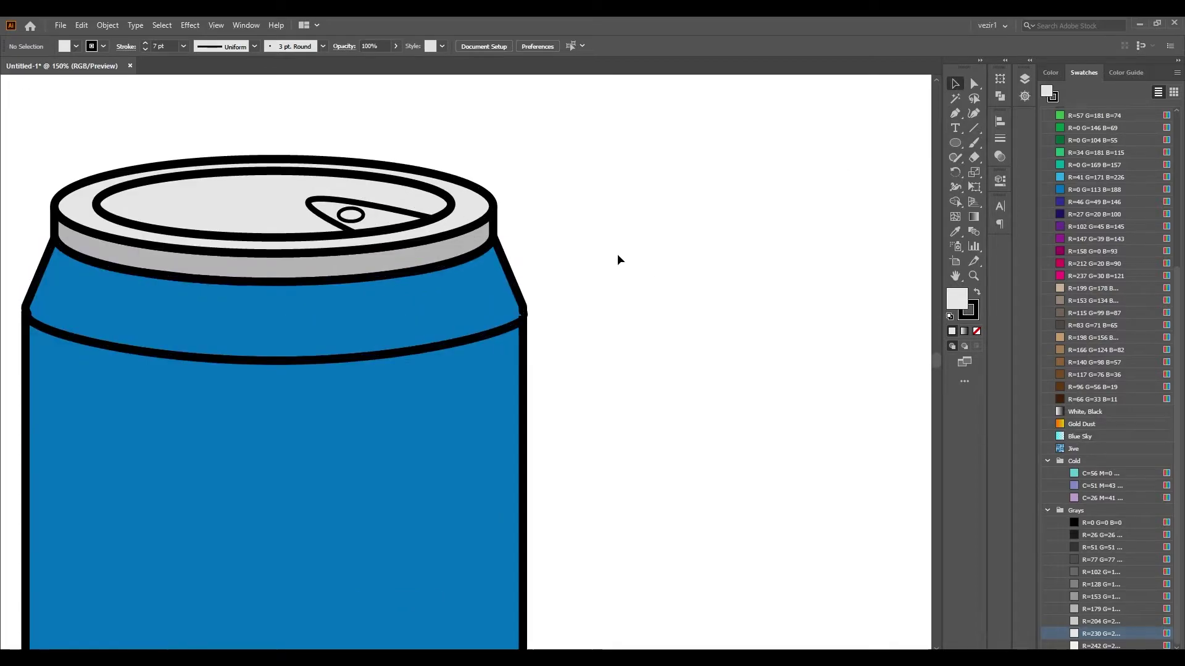
Start a Pen path at the can's top-right corner, curving along the shoulder line.
{"action": "left_click", "coordinate": [955, 113]}
{"action": "left_click", "coordinate": [494, 238]}
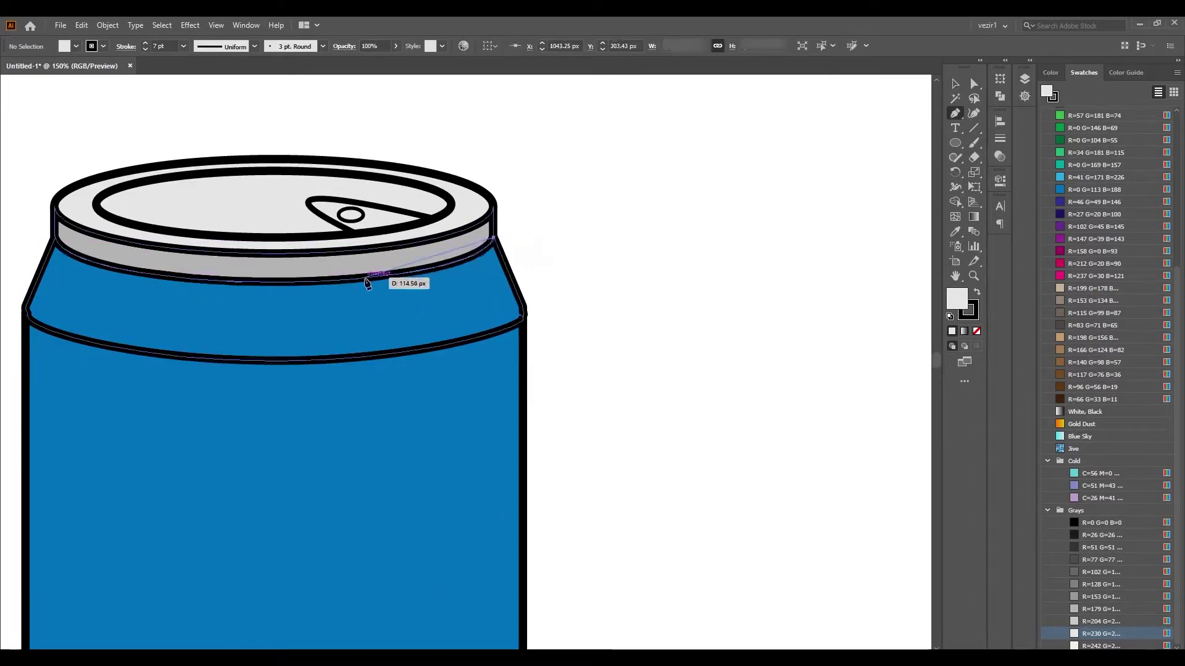
{"action": "left_click_drag", "start_coordinate": [364, 277], "coordinate": [254, 280]}
{"action": "scroll", "coordinate": [365, 277], "scroll_direction": "down", "scroll_amount": 2}
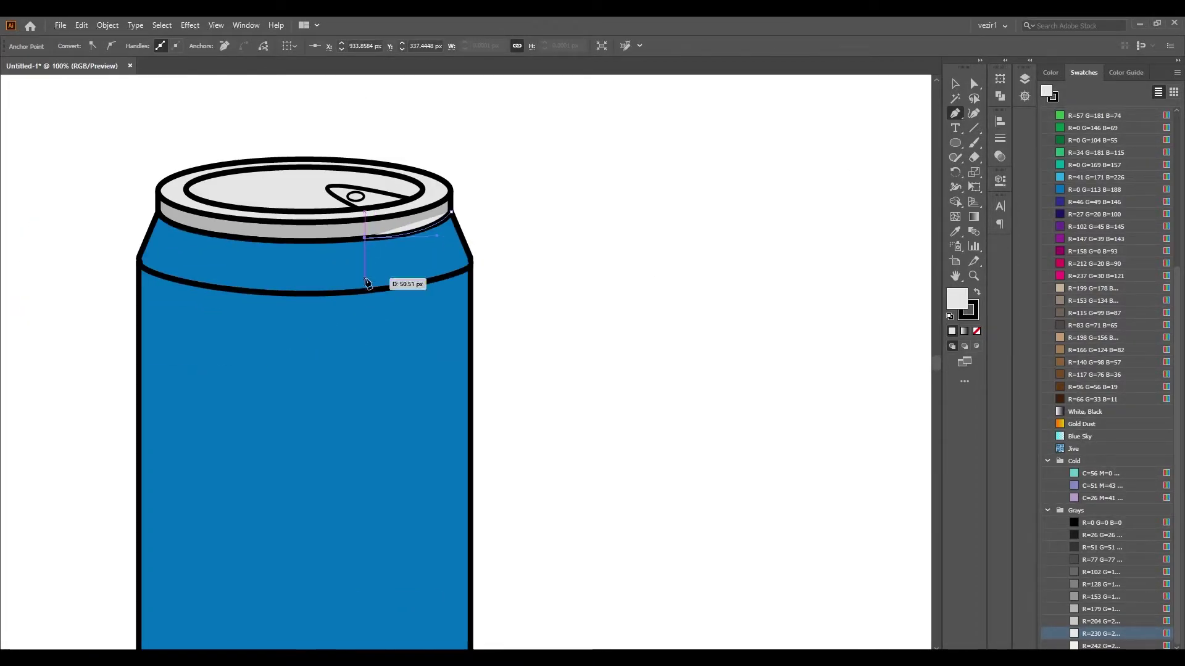
{"action": "left_click_drag", "start_coordinate": [365, 251], "coordinate": [377, 286]}
{"action": "left_click", "coordinate": [377, 284]}
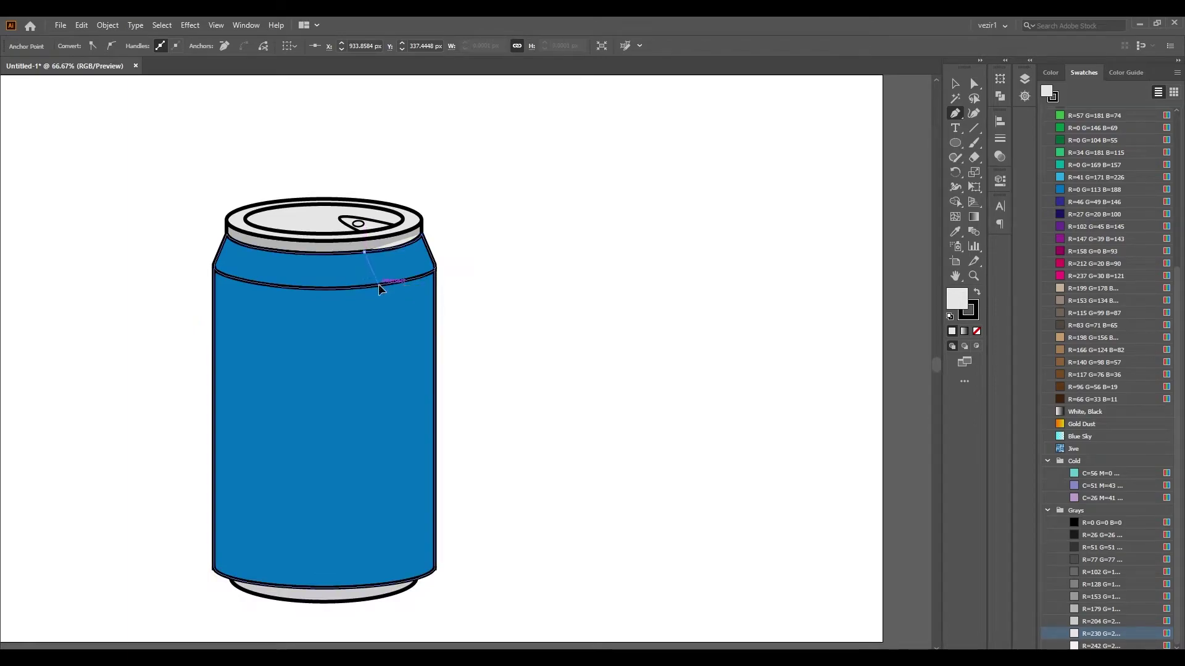
Extend the strip down to the bottom rim, close it, and fill it blue.
{"action": "left_click", "coordinate": [375, 585]}
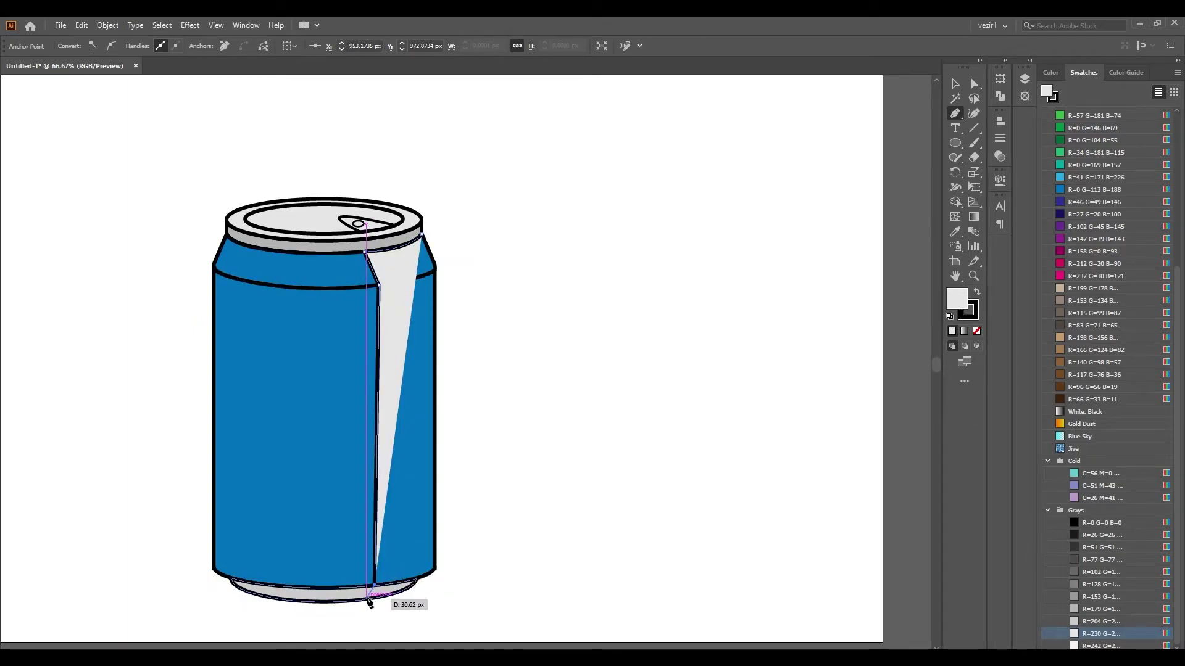
{"action": "left_click_drag", "start_coordinate": [369, 602], "coordinate": [411, 595]}
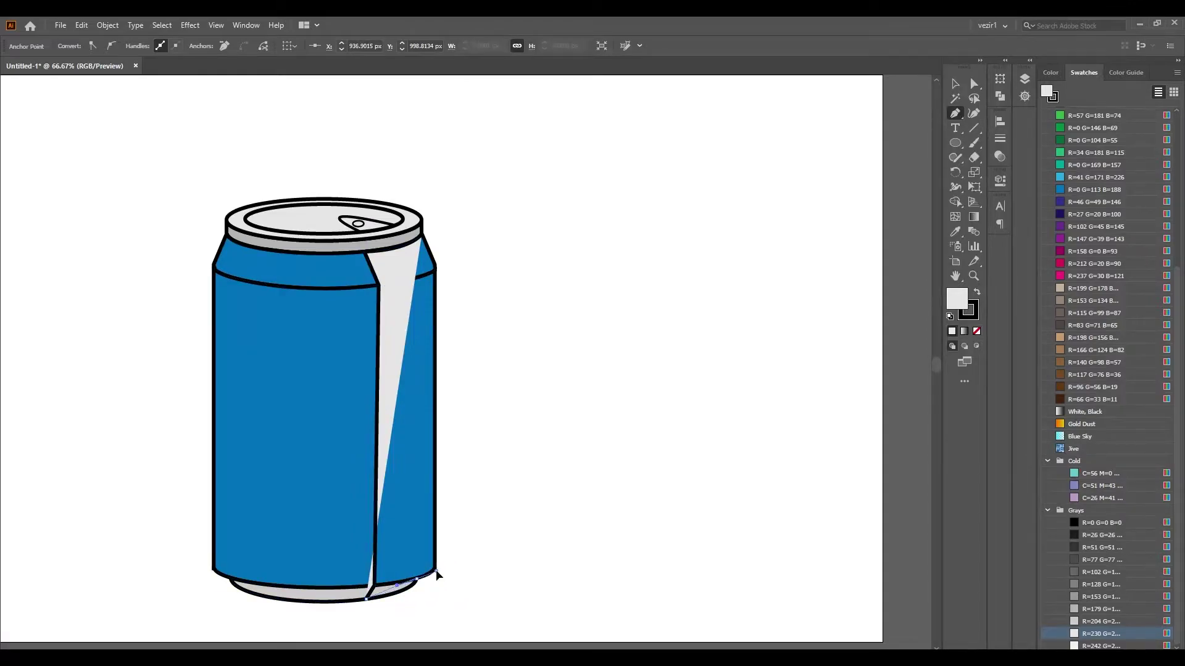
{"action": "scroll", "coordinate": [448, 556], "scroll_direction": "up", "scroll_amount": 3}
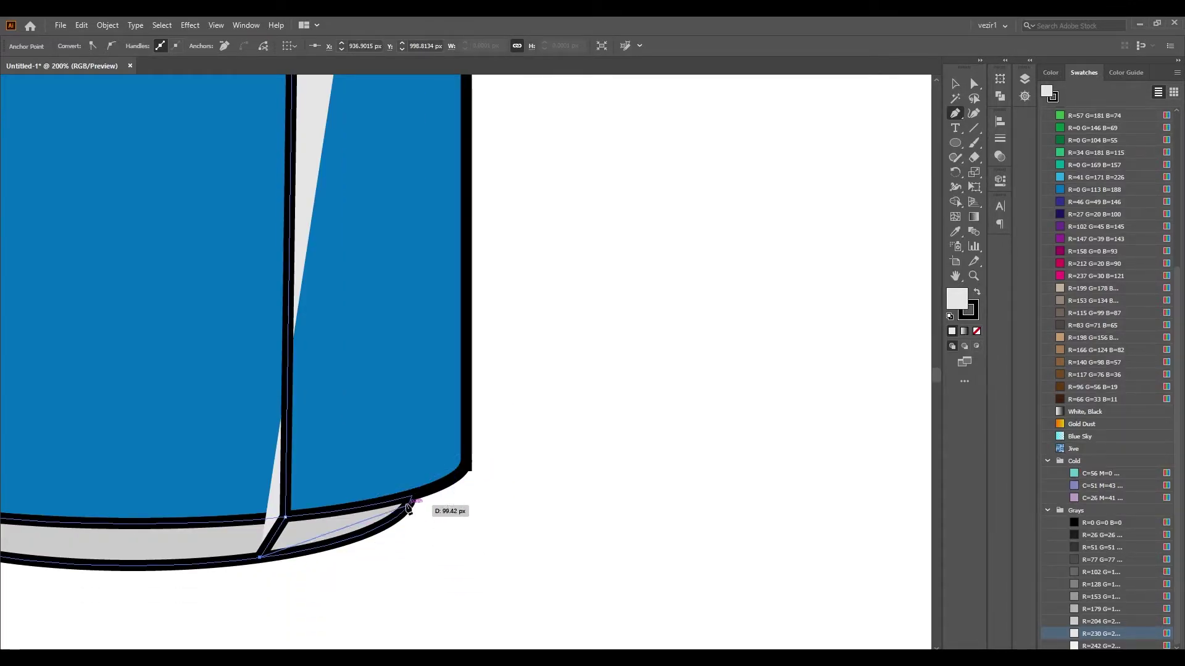
{"action": "left_click_drag", "start_coordinate": [448, 557], "coordinate": [444, 440]}
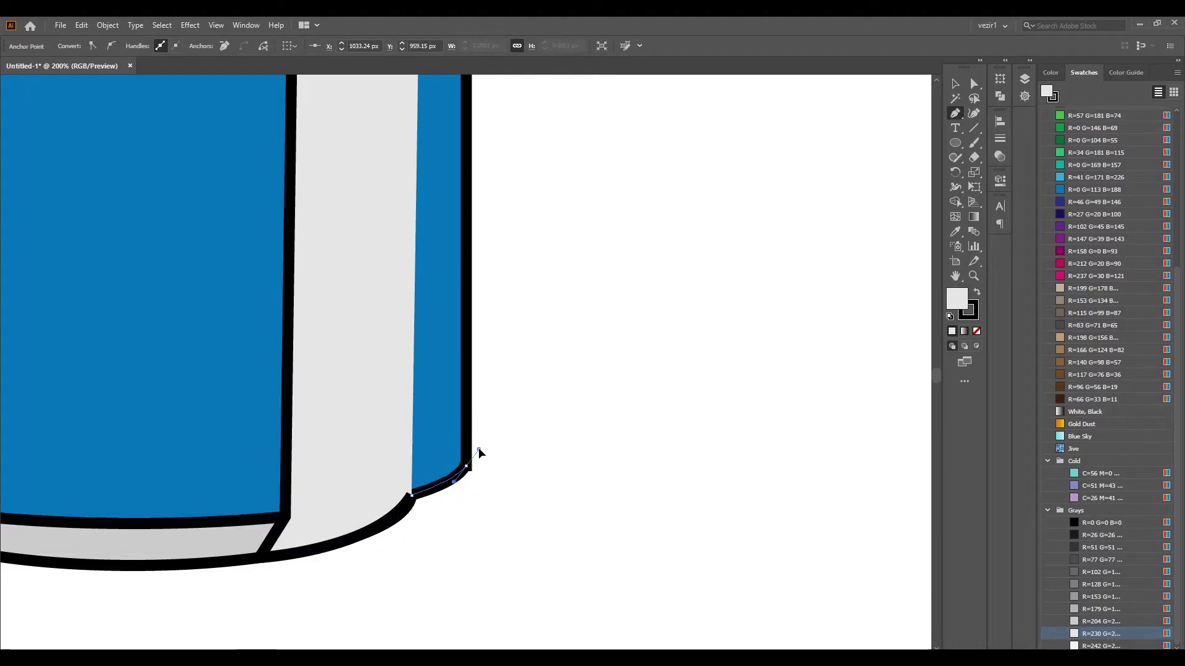
{"action": "left_click", "coordinate": [478, 446]}
{"action": "scroll", "coordinate": [480, 453], "scroll_direction": "down", "scroll_amount": 2}
{"action": "scroll", "coordinate": [479, 452], "scroll_direction": "up", "scroll_amount": 3}
{"action": "scroll", "coordinate": [475, 445], "scroll_direction": "up", "scroll_amount": 5}
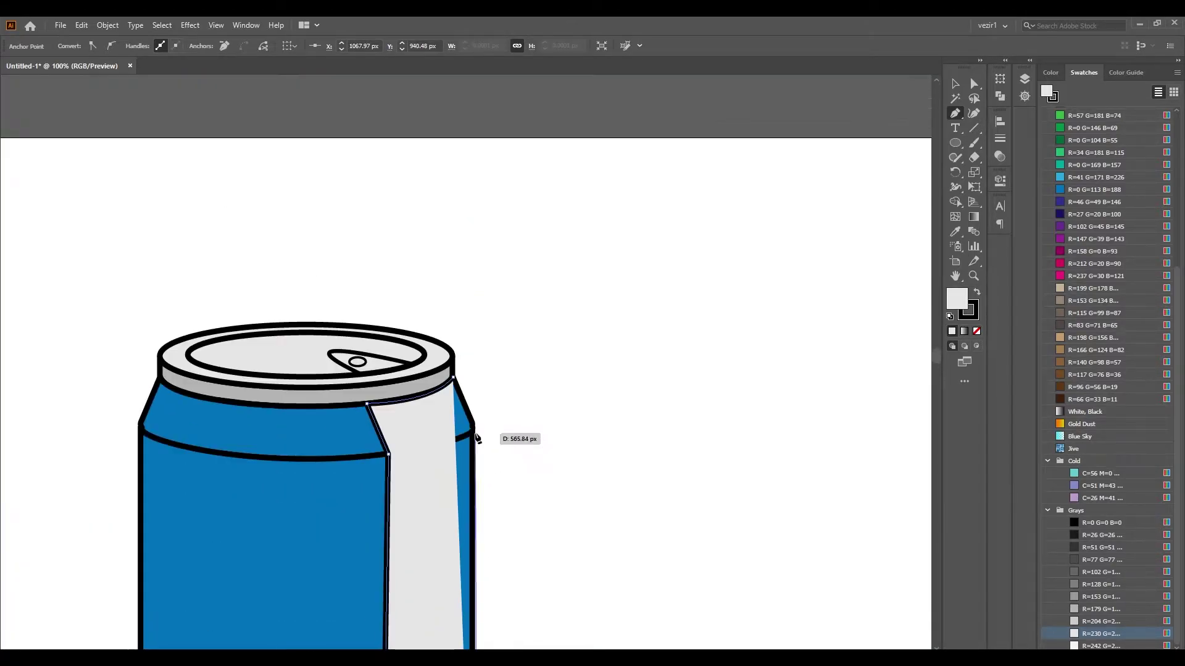
{"action": "left_click", "coordinate": [471, 425]}
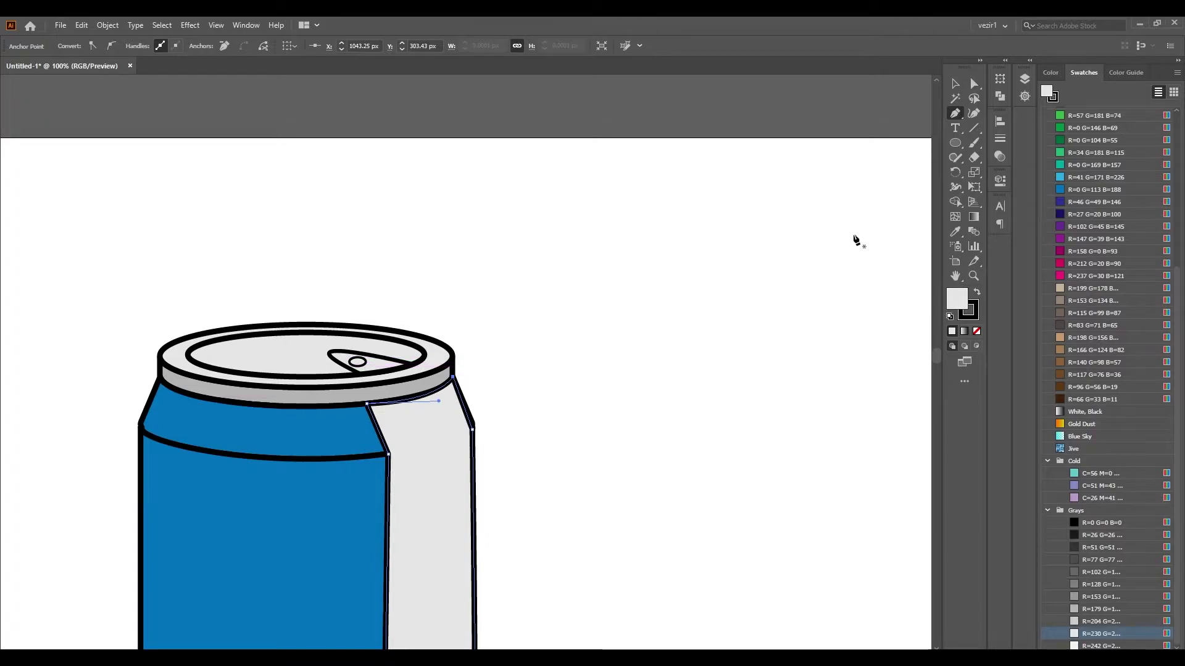
{"action": "scroll", "coordinate": [634, 586], "scroll_direction": "down", "scroll_amount": 5}
{"action": "scroll", "coordinate": [635, 586], "scroll_direction": "down", "scroll_amount": 3}
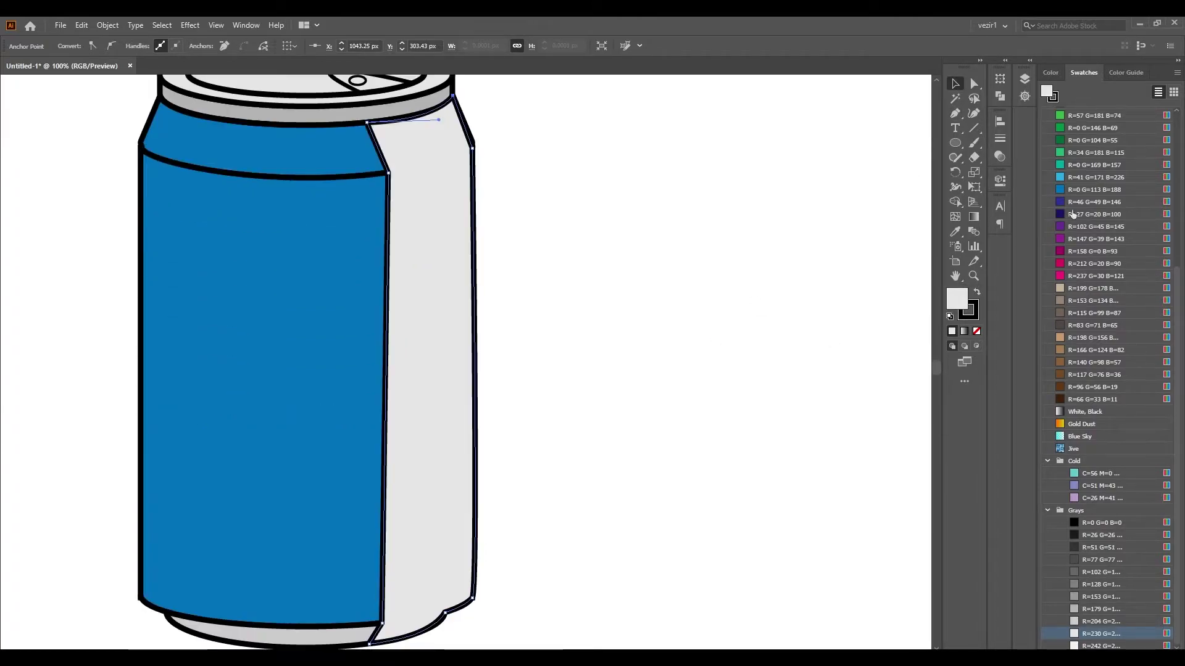
{"action": "left_click", "coordinate": [374, 46]}
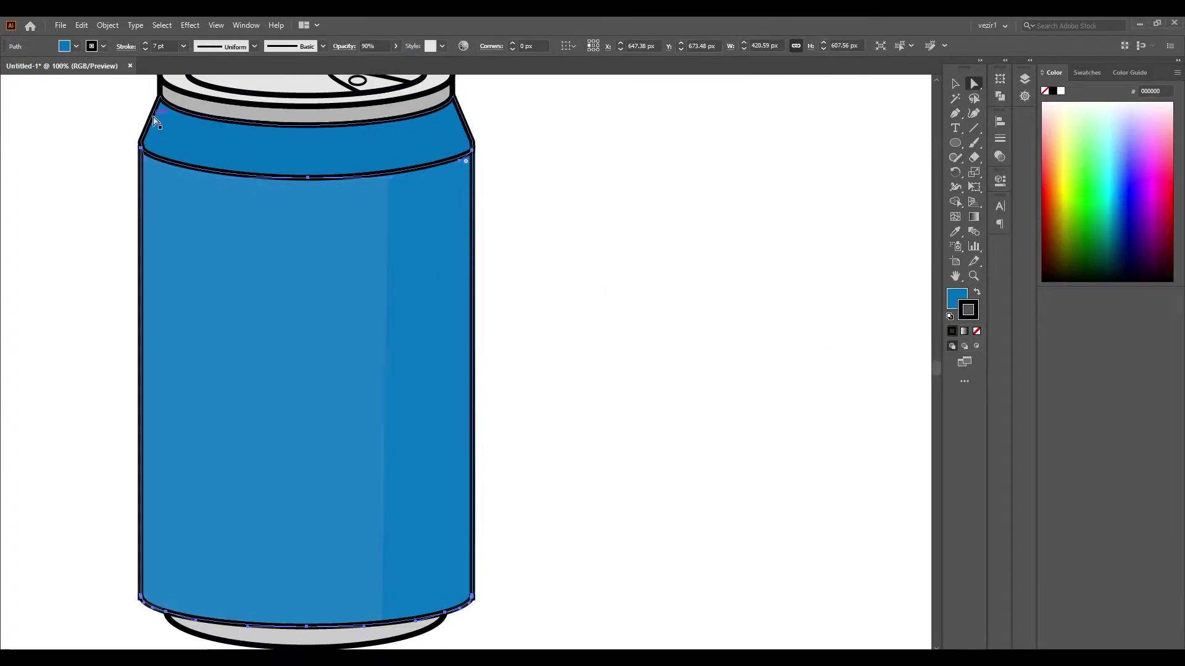
Set the shoulder band's opacity to 90%.
{"action": "left_click", "coordinate": [664, 204]}
{"action": "left_click", "coordinate": [476, 144]}
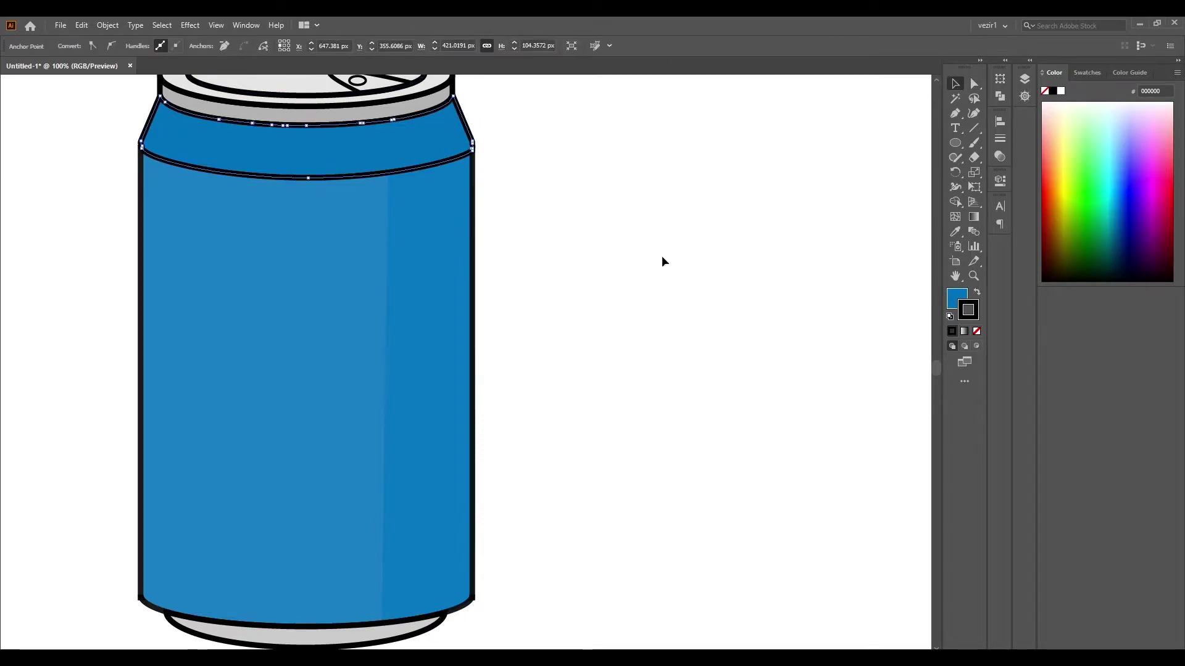
{"action": "left_click", "coordinate": [467, 130]}
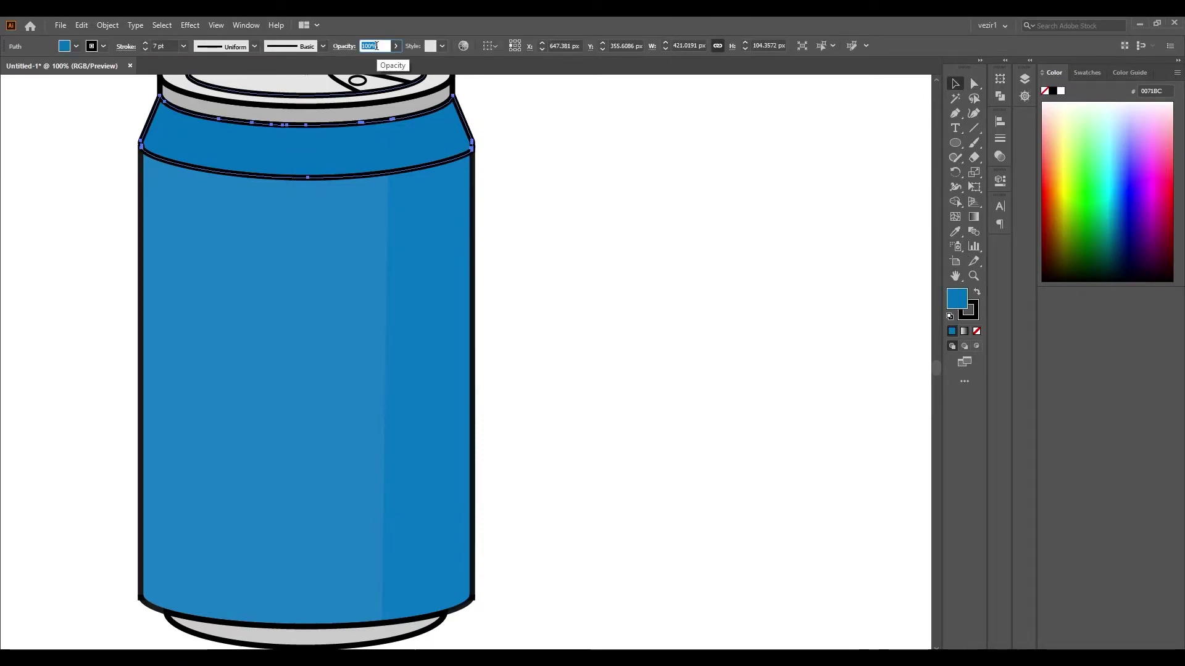
{"action": "type", "text": "90"}
{"action": "key", "text": "Return"}
Recolor the right shading strip darker blue and realign the front body panel.
{"action": "left_click", "coordinate": [624, 309]}
{"action": "left_click", "coordinate": [436, 316]}
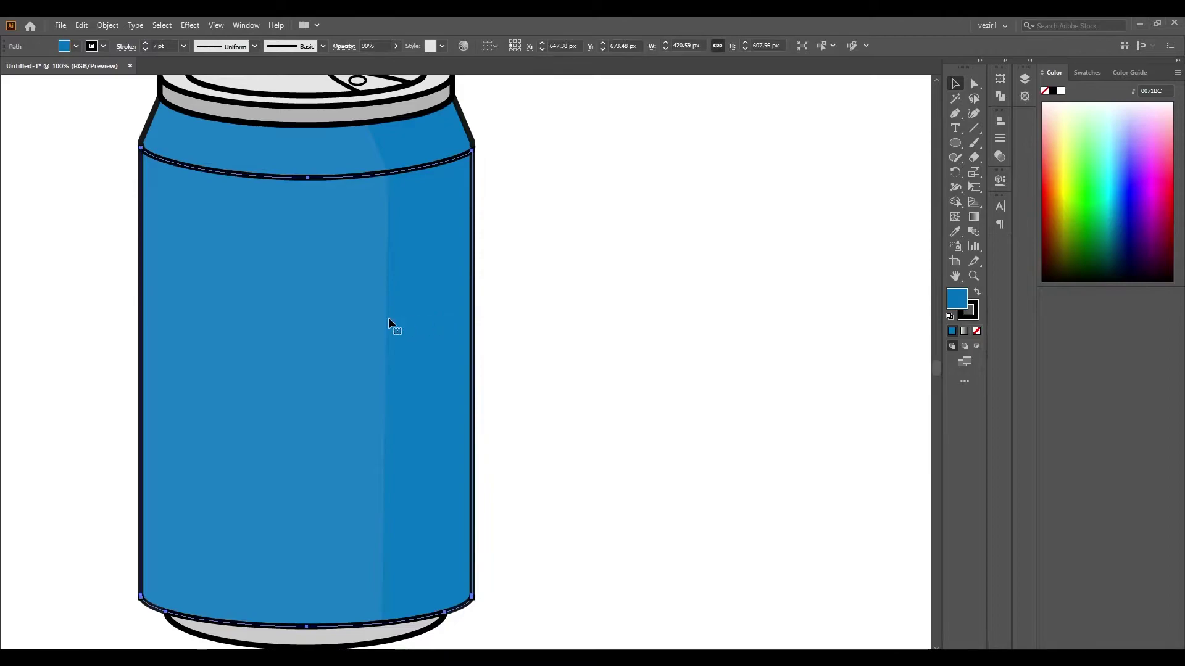
{"action": "left_click", "coordinate": [649, 328]}
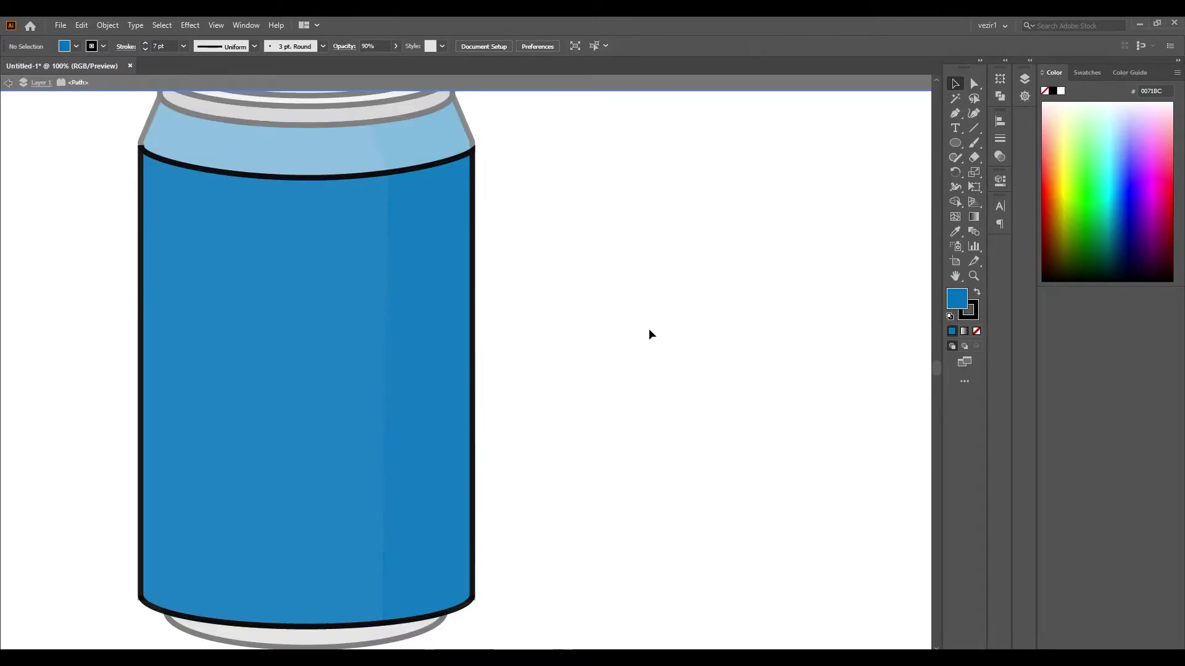
{"action": "left_click", "coordinate": [1073, 74]}
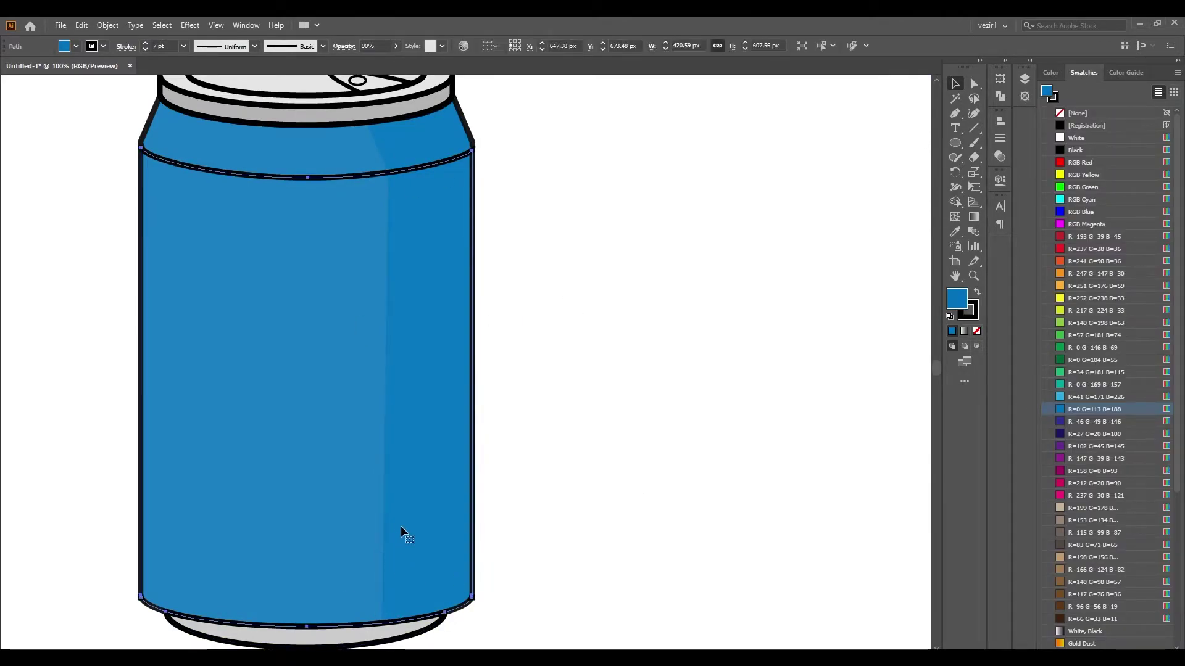
{"action": "mouse_move", "coordinate": [338, 307]}
{"action": "left_mouse_down"}
{"action": "mouse_move", "coordinate": [372, 318]}
{"action": "mouse_move", "coordinate": [444, 313]}
{"action": "left_mouse_up"}
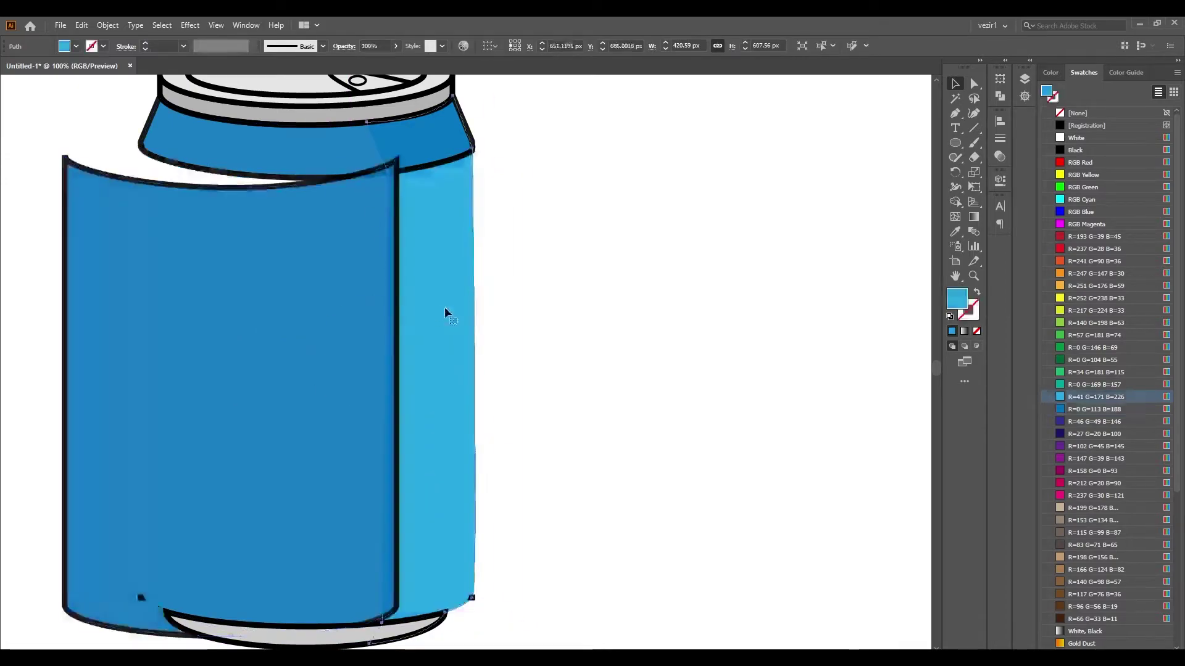
{"action": "left_click", "coordinate": [1061, 421]}
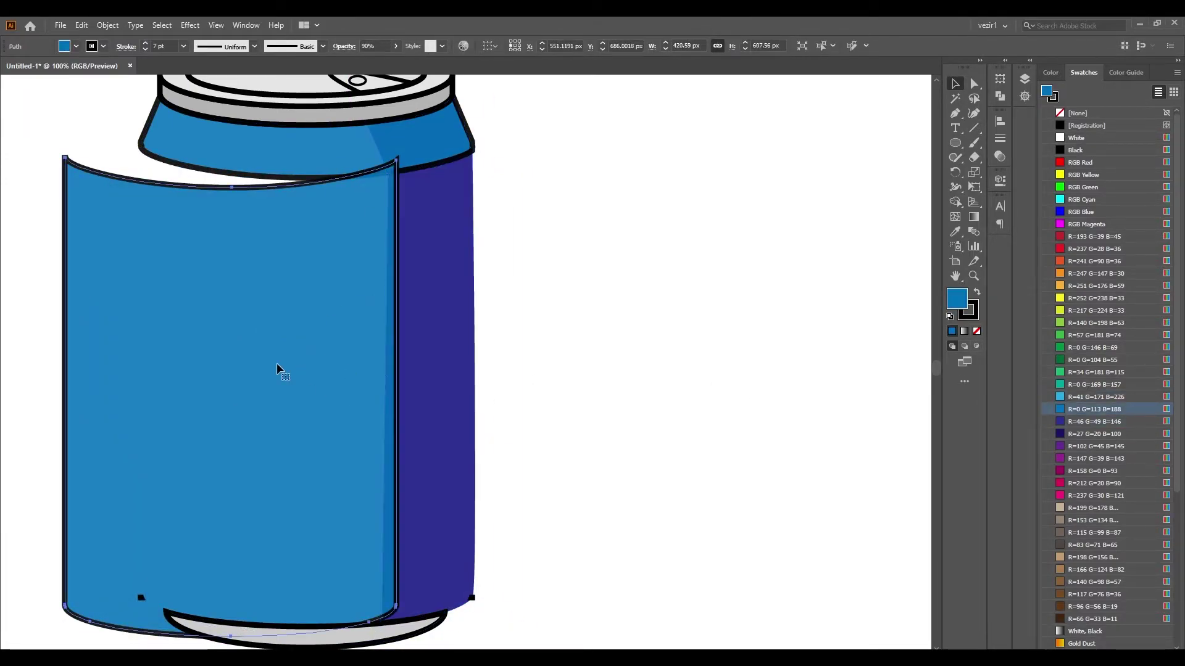
{"action": "left_click_drag", "start_coordinate": [280, 371], "coordinate": [355, 365]}
{"action": "key", "text": "Up"}
{"action": "key", "text": "Up"}
{"action": "key", "text": "Up"}
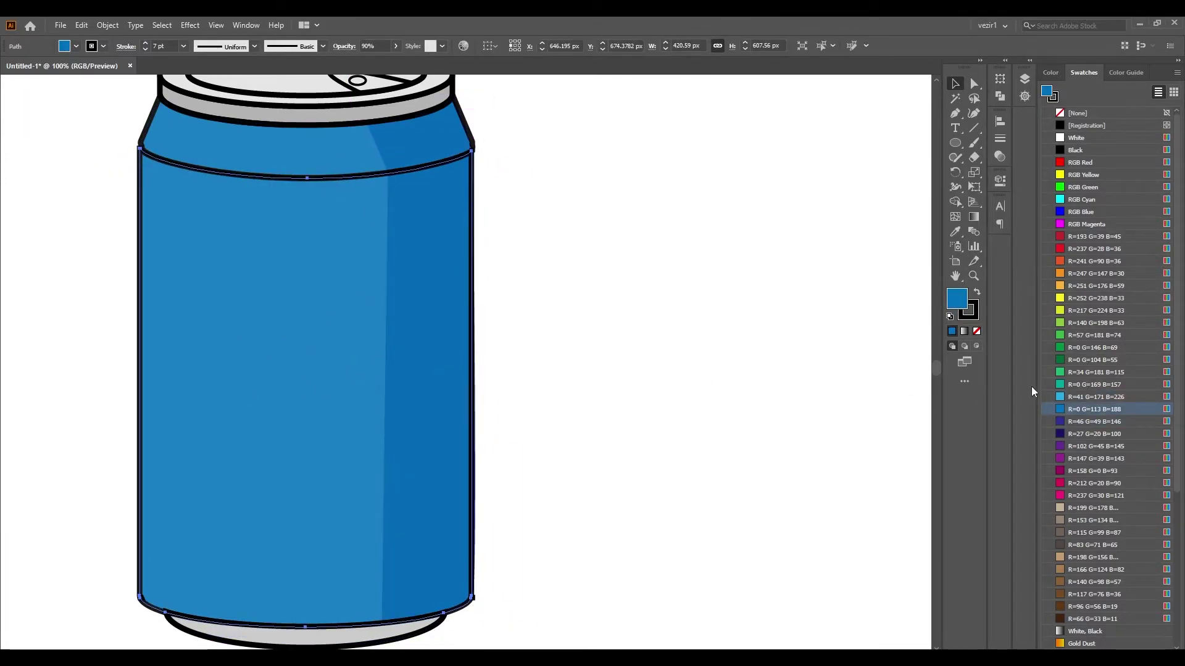
{"action": "left_click", "coordinate": [617, 324]}
{"action": "key", "text": "a"}
{"action": "key", "text": "ctrl+0"}
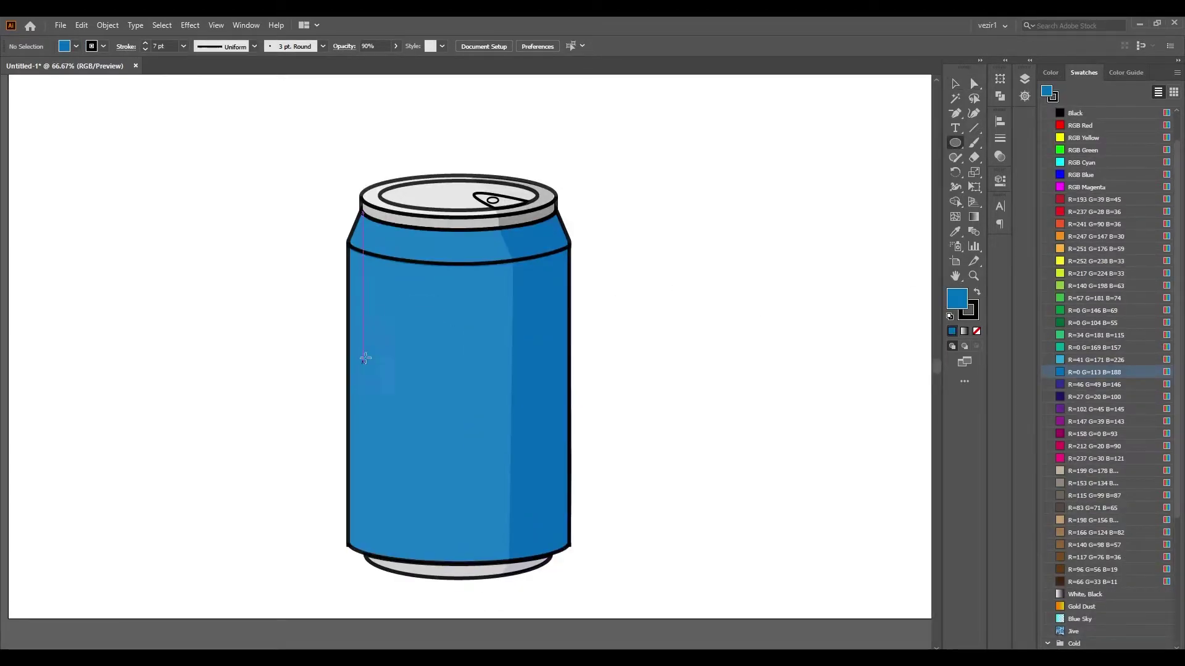
Draw a tall narrow ellipse, no stroke, light blue R=41 G=171 B=226, on the can's left.
{"action": "left_click", "coordinate": [970, 314]}
{"action": "left_click", "coordinate": [976, 331]}
{"action": "left_click", "coordinate": [1087, 72]}
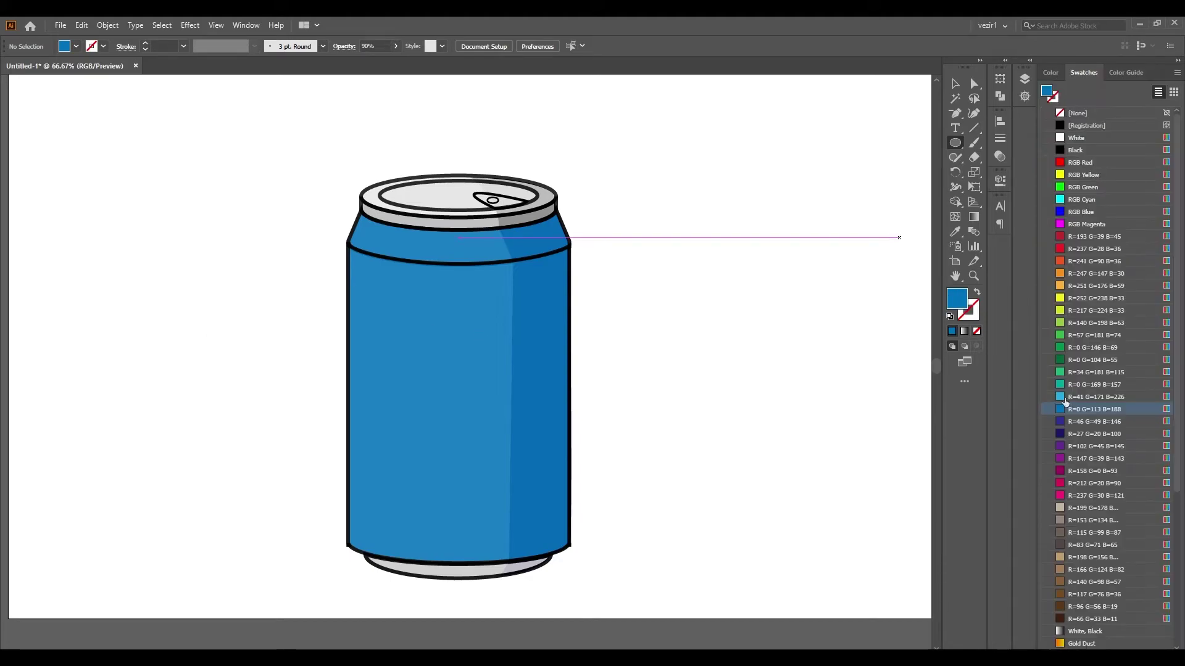
{"action": "left_click", "coordinate": [1092, 397]}
{"action": "left_click_drag", "start_coordinate": [176, 255], "coordinate": [204, 356]}
{"action": "key", "text": "v"}
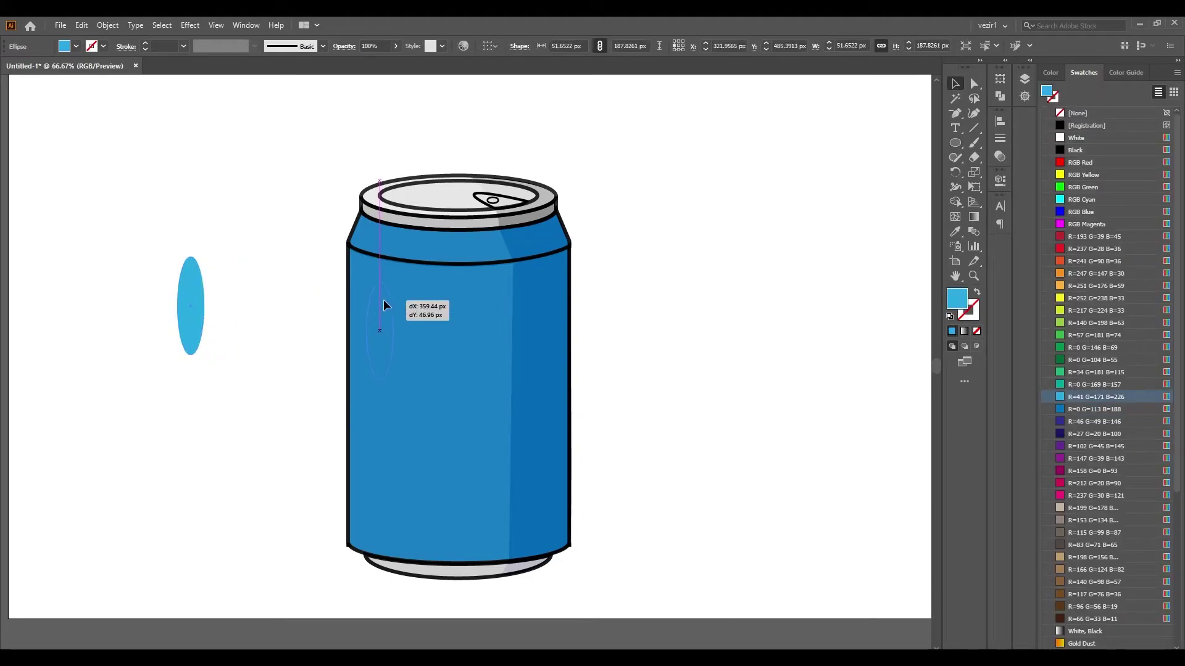
{"action": "left_click_drag", "start_coordinate": [383, 301], "coordinate": [380, 299]}
Lower the tall highlight ellipse's opacity to 53%.
{"action": "left_click", "coordinate": [312, 397]}
{"action": "left_click", "coordinate": [377, 330]}
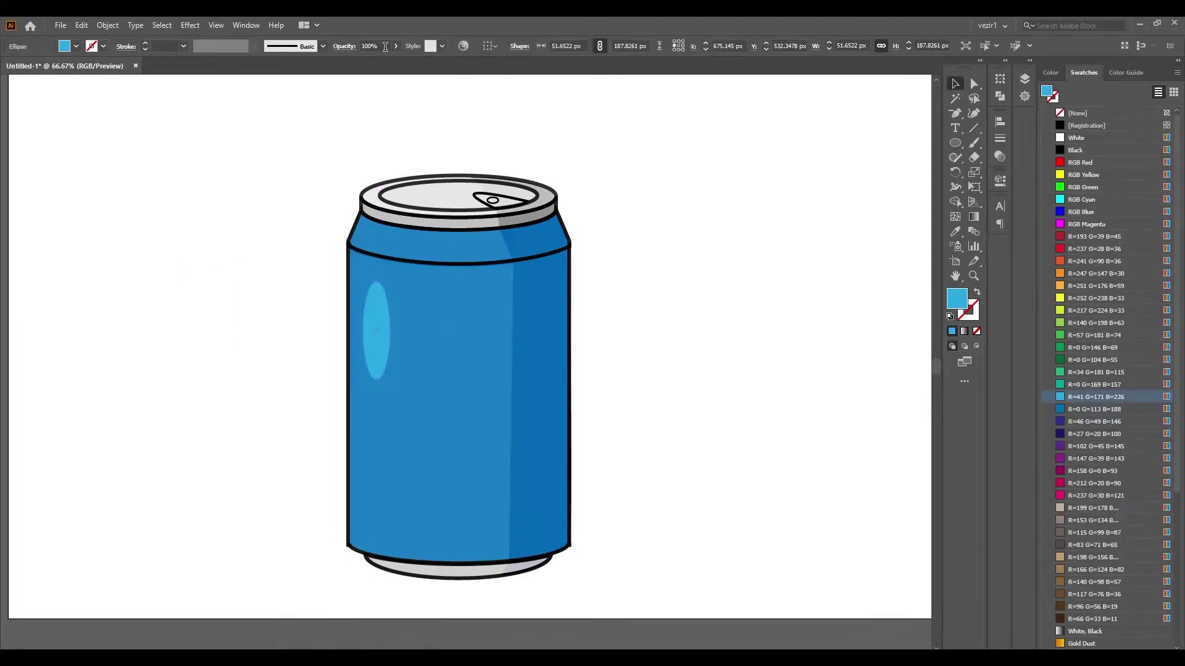
{"action": "left_click", "coordinate": [395, 46]}
{"action": "left_click_drag", "start_coordinate": [396, 62], "coordinate": [371, 68]}
{"action": "left_click", "coordinate": [322, 401]}
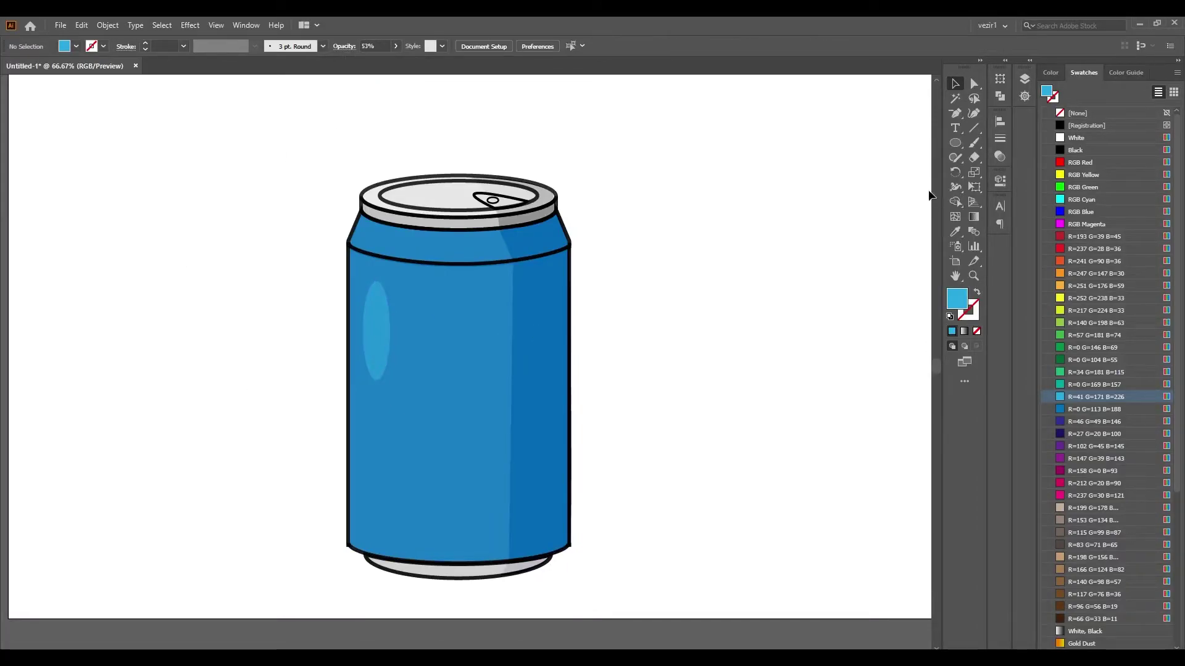
Add a smaller ellipse on the can's lower left at 49% opacity.
{"action": "left_click_drag", "start_coordinate": [240, 368], "coordinate": [220, 428]}
{"action": "key", "text": "v"}
{"action": "left_click", "coordinate": [129, 323]}
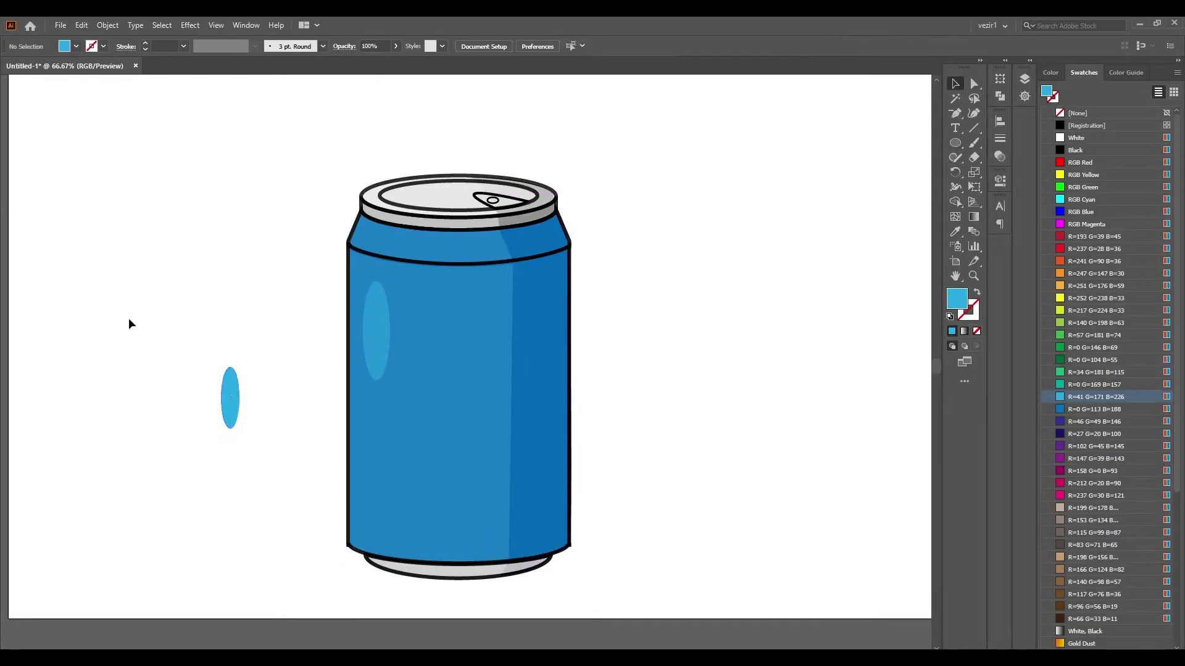
{"action": "left_click_drag", "start_coordinate": [361, 413], "coordinate": [365, 443]}
{"action": "left_click", "coordinate": [396, 46]}
{"action": "left_click_drag", "start_coordinate": [396, 61], "coordinate": [388, 61]}
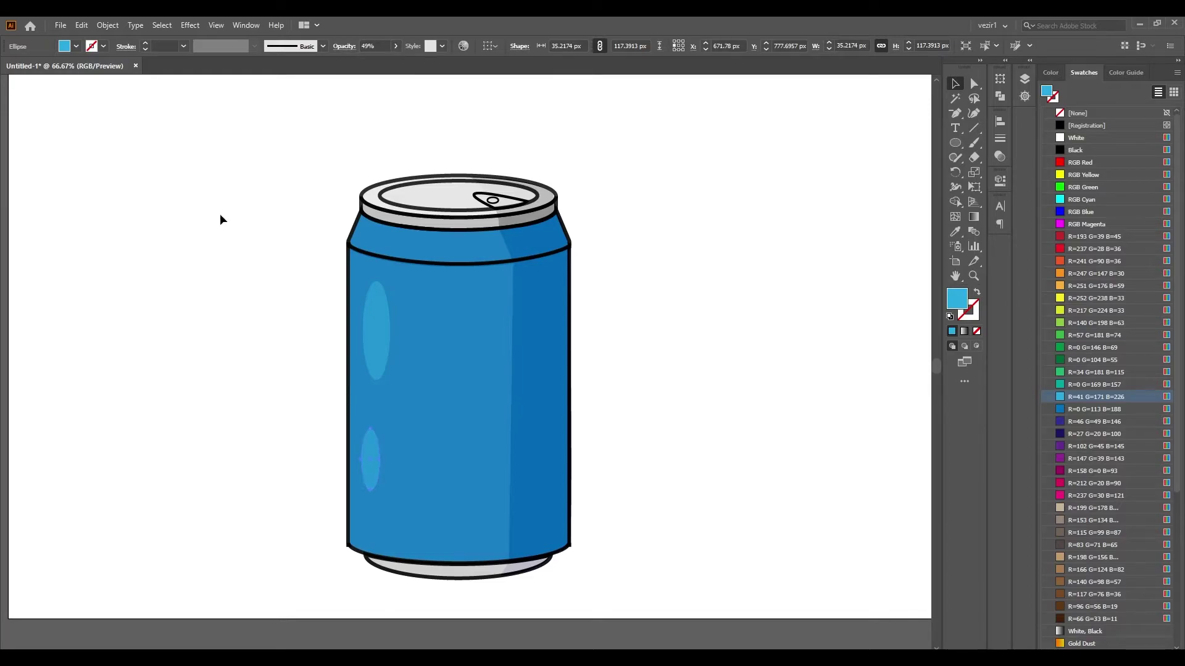
Align the lower highlight ellipse with the upper one.
{"action": "left_click", "coordinate": [220, 214]}
{"action": "left_click", "coordinate": [377, 332]}
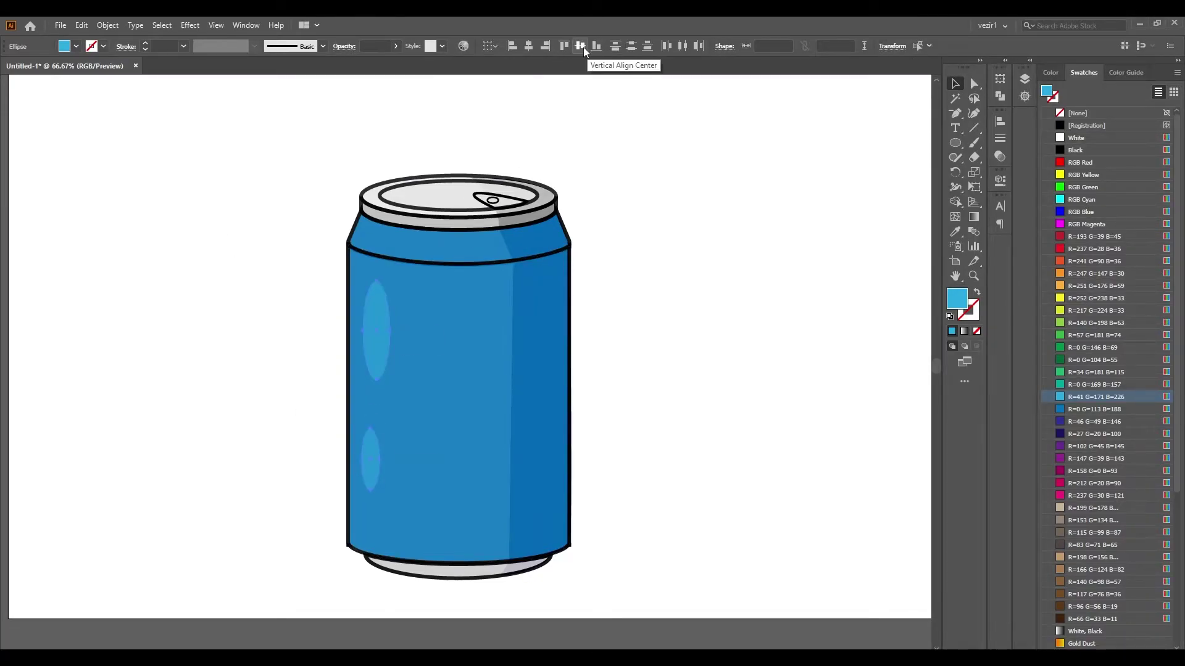
{"action": "left_click", "coordinate": [546, 47]}
{"action": "left_click", "coordinate": [202, 283]}
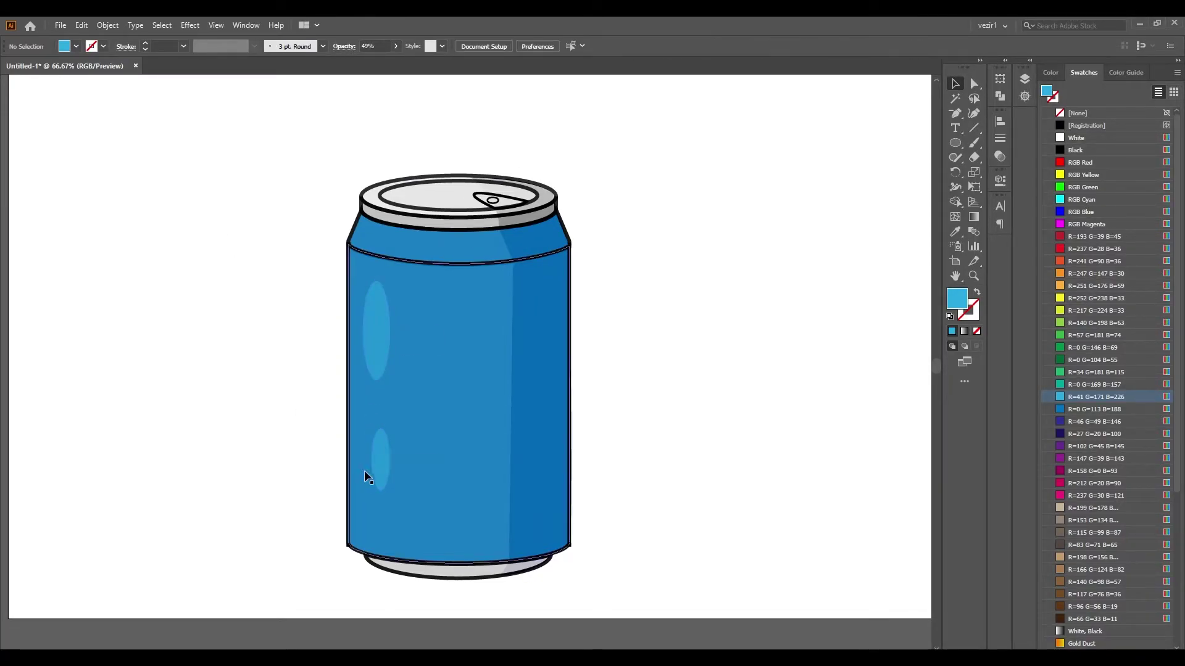
{"action": "left_click", "coordinate": [365, 473]}
{"action": "left_click", "coordinate": [265, 356]}
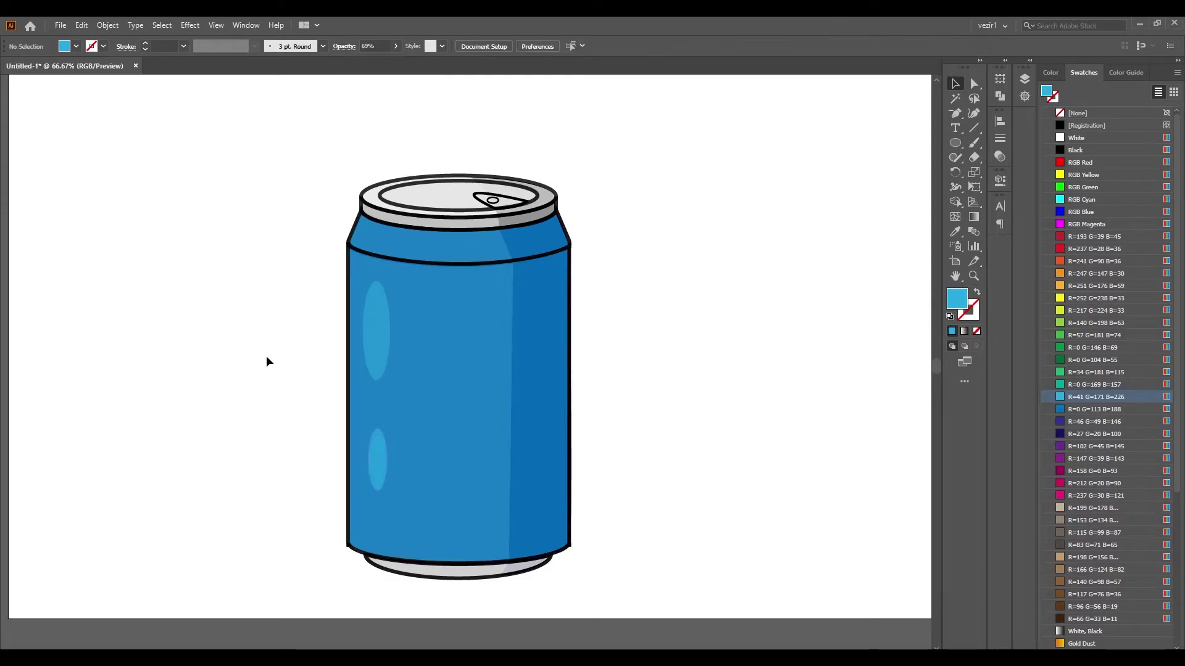
Duplicate the can body to the right of the can and remove its outline stroke.
{"action": "left_click", "coordinate": [383, 529]}
{"action": "left_click_drag", "start_coordinate": [378, 390], "coordinate": [137, 370]}
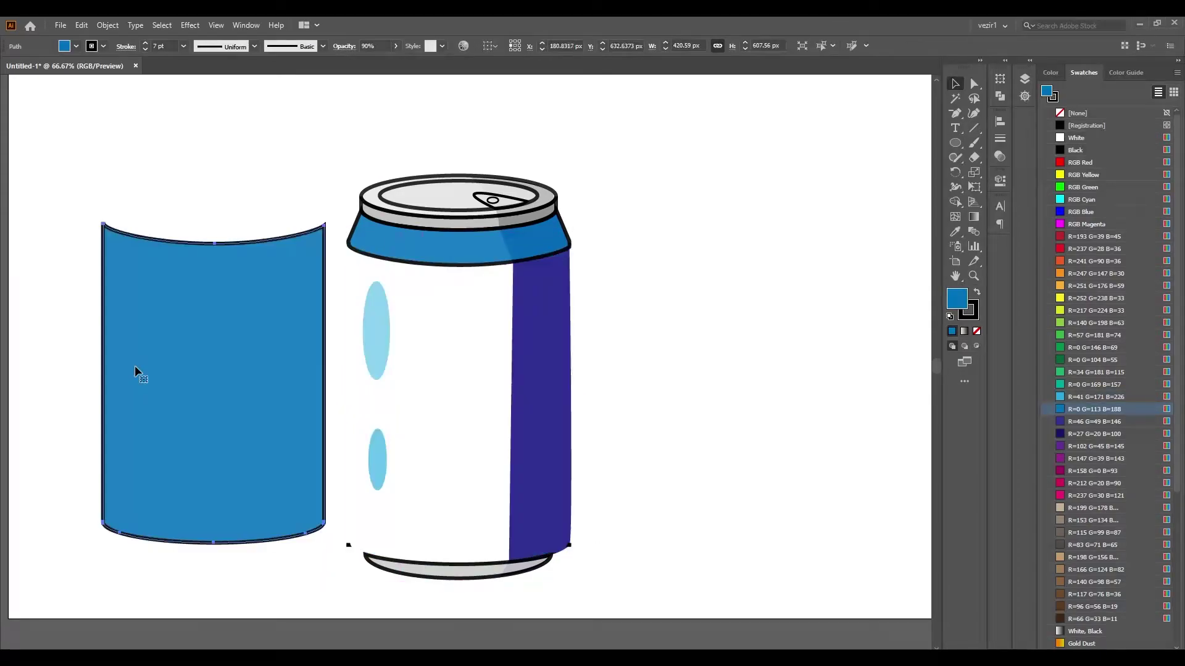
{"action": "key", "text": "ctrl+z"}
{"action": "left_click_drag", "start_coordinate": [428, 397], "coordinate": [710, 390]}
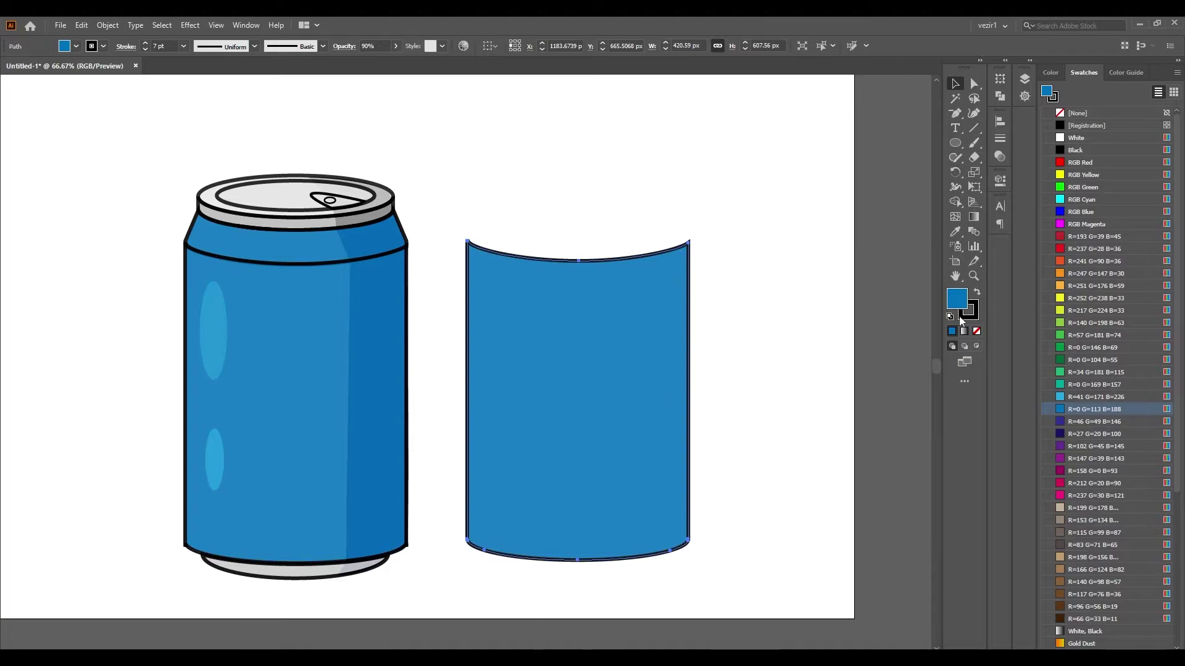
{"action": "left_click", "coordinate": [967, 310]}
{"action": "left_click", "coordinate": [976, 331]}
Offset a second copy and use Shape Builder to leave only a thin strip.
{"action": "left_click_drag", "start_coordinate": [532, 364], "coordinate": [546, 365]}
{"action": "key", "text": "ctrl+a"}
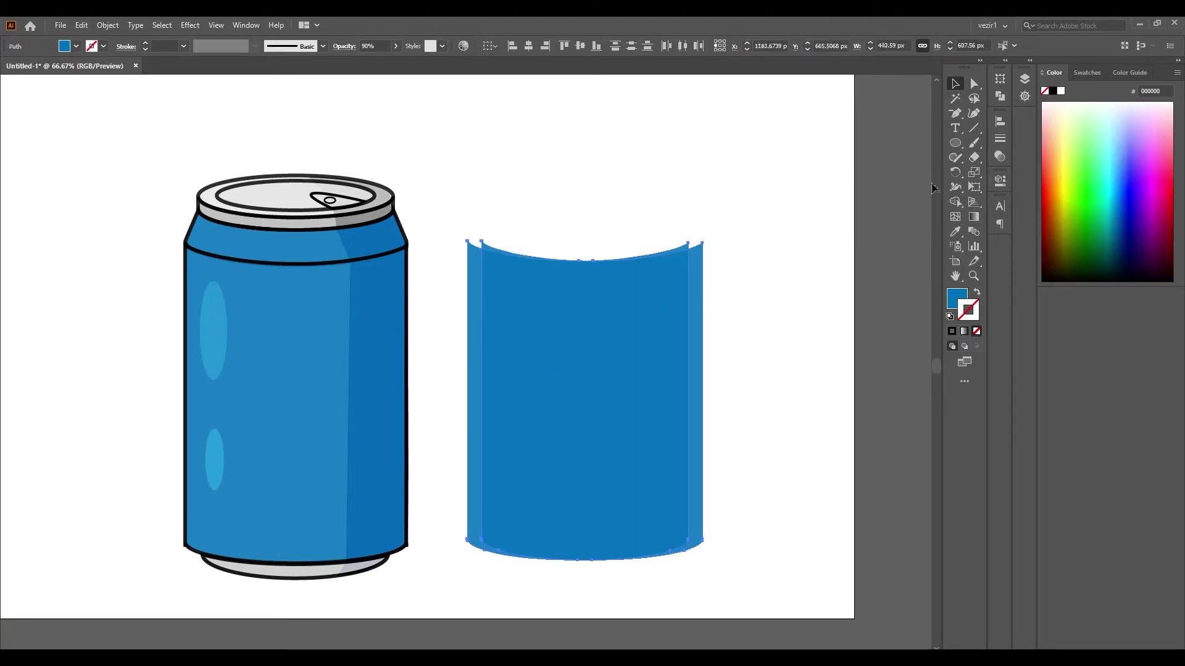
{"action": "left_click", "coordinate": [955, 202]}
{"action": "mouse_move", "coordinate": [741, 301]}
{"action": "left_mouse_down"}
{"action": "mouse_move", "coordinate": [591, 210]}
{"action": "mouse_move", "coordinate": [566, 495]}
{"action": "left_mouse_up"}
{"action": "left_click", "coordinate": [955, 83]}
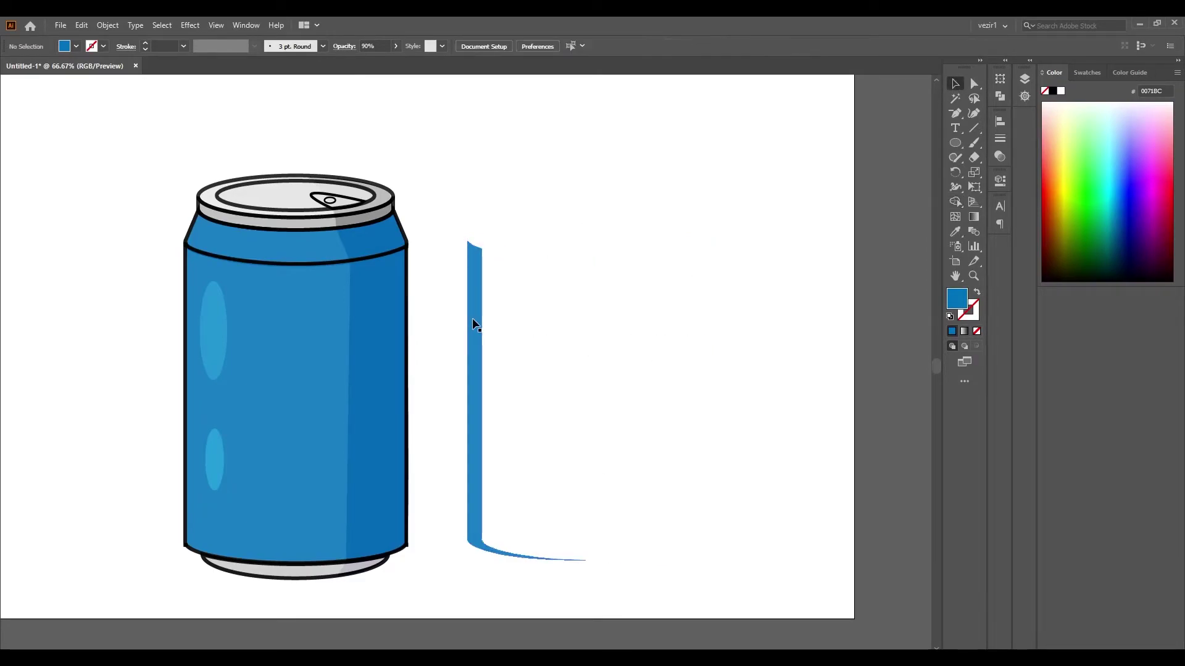
Give the strip the highlight's light-blue fill and move it onto the can's left edge.
{"action": "left_click", "coordinate": [219, 319]}
{"action": "key", "text": "v"}
{"action": "left_click_drag", "start_coordinate": [475, 308], "coordinate": [192, 308]}
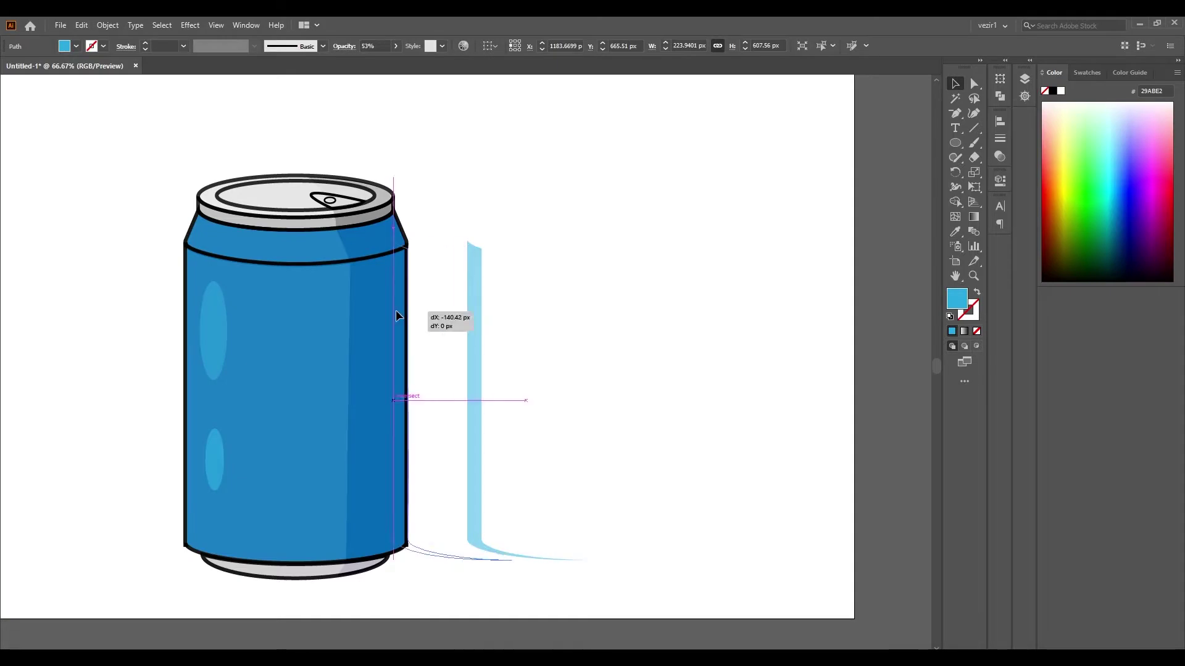
{"action": "scroll", "coordinate": [192, 385], "scroll_direction": "left", "scroll_amount": 5}
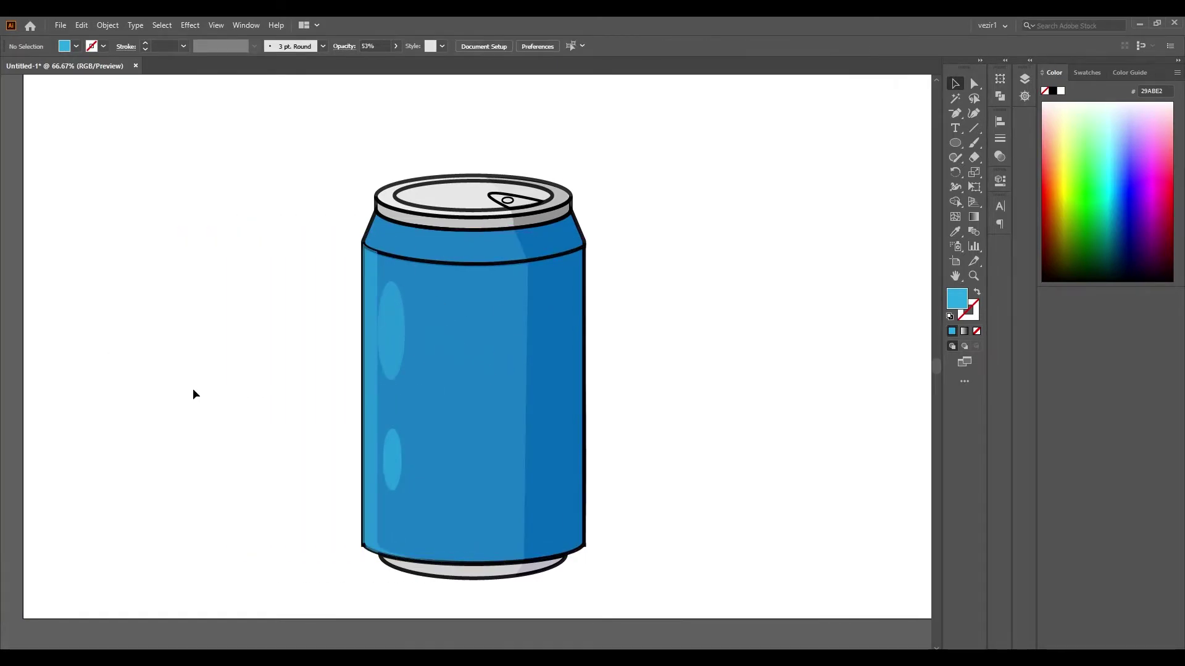
{"action": "key", "text": "ctrl+plus"}
Nudge the strip 1 px left and recolor the highlight ellipses white.
{"action": "key", "text": "Left"}
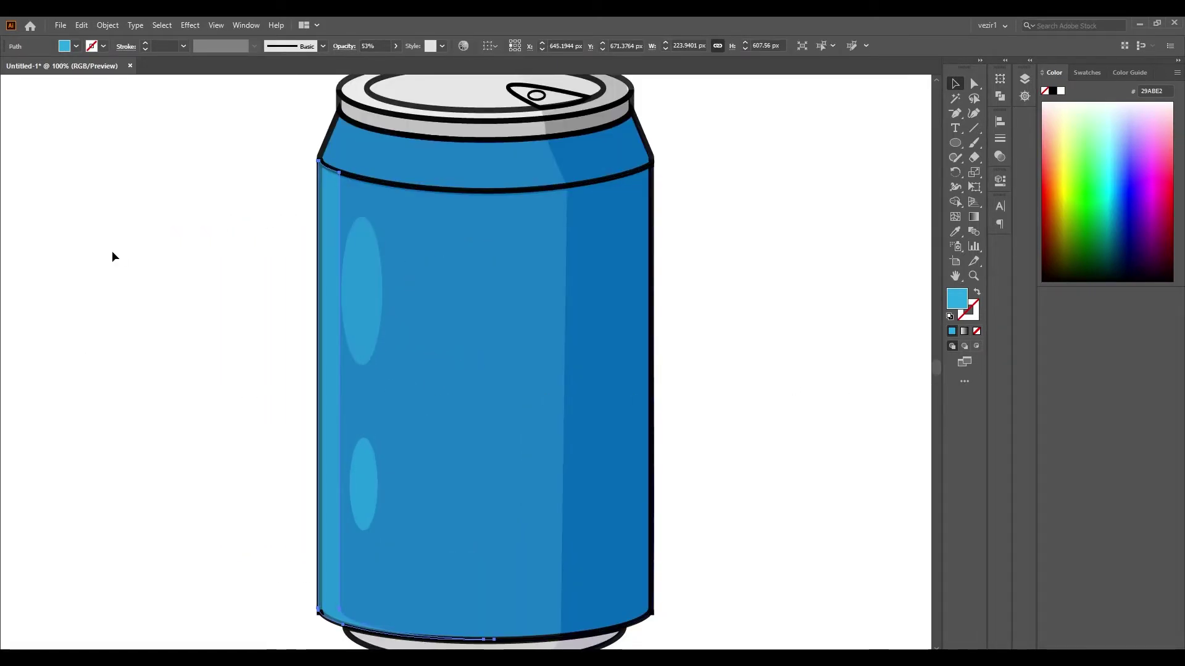
{"action": "left_click", "coordinate": [372, 253]}
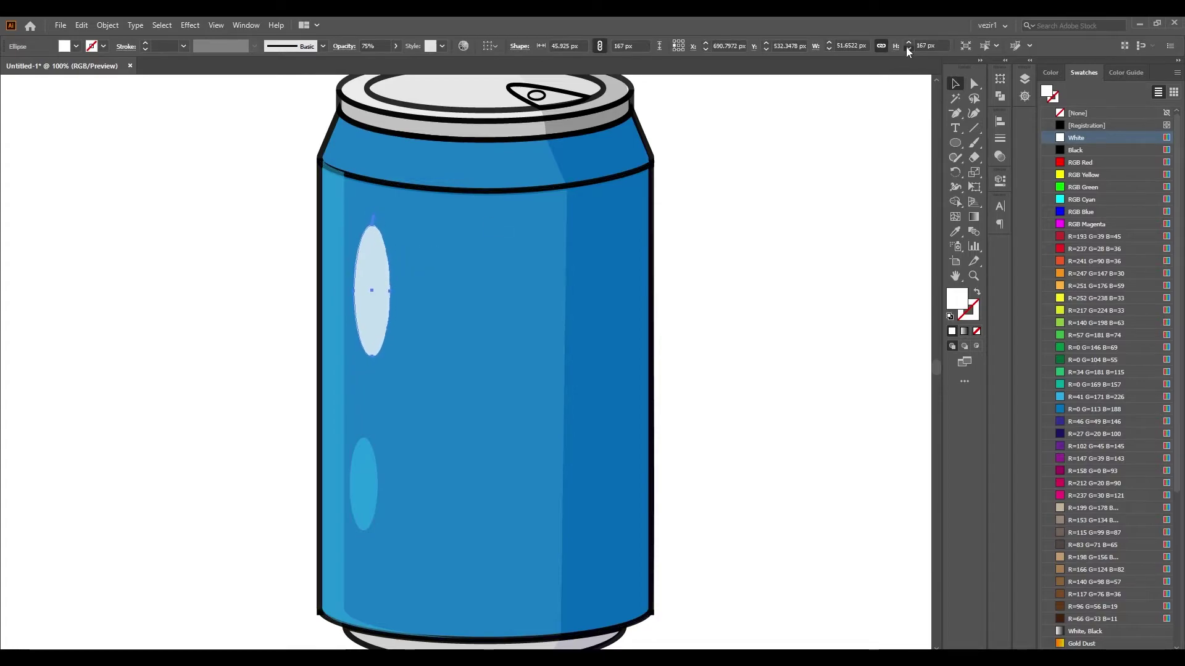
{"action": "left_click", "coordinate": [359, 466]}
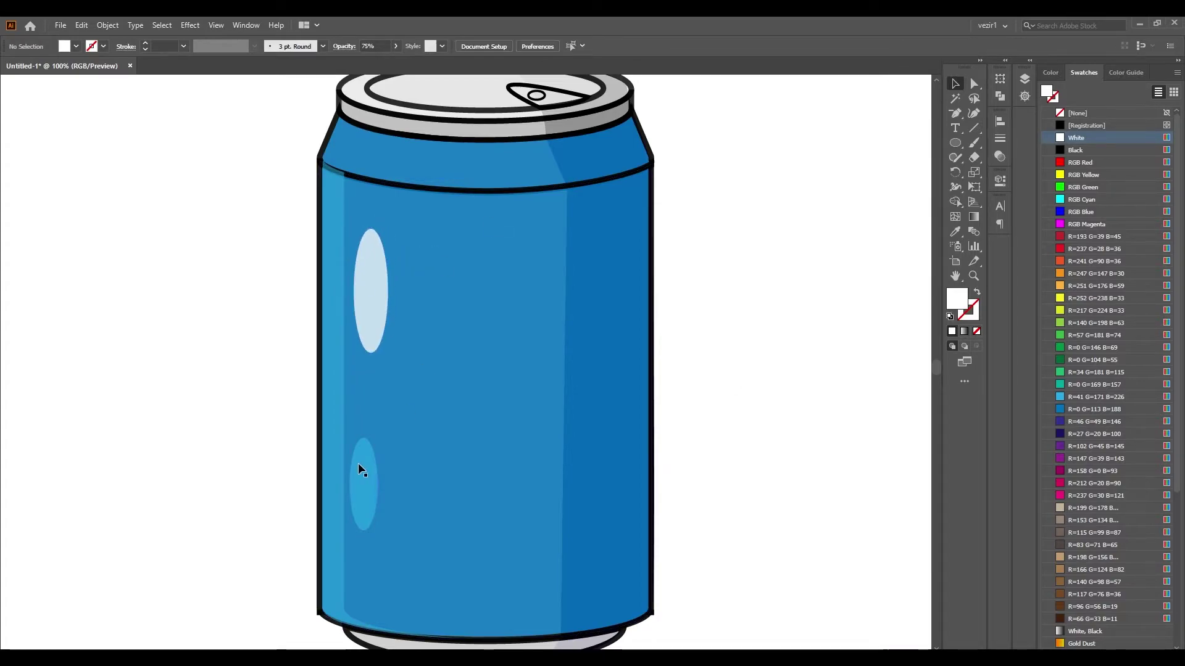
{"action": "left_click", "coordinate": [1059, 141]}
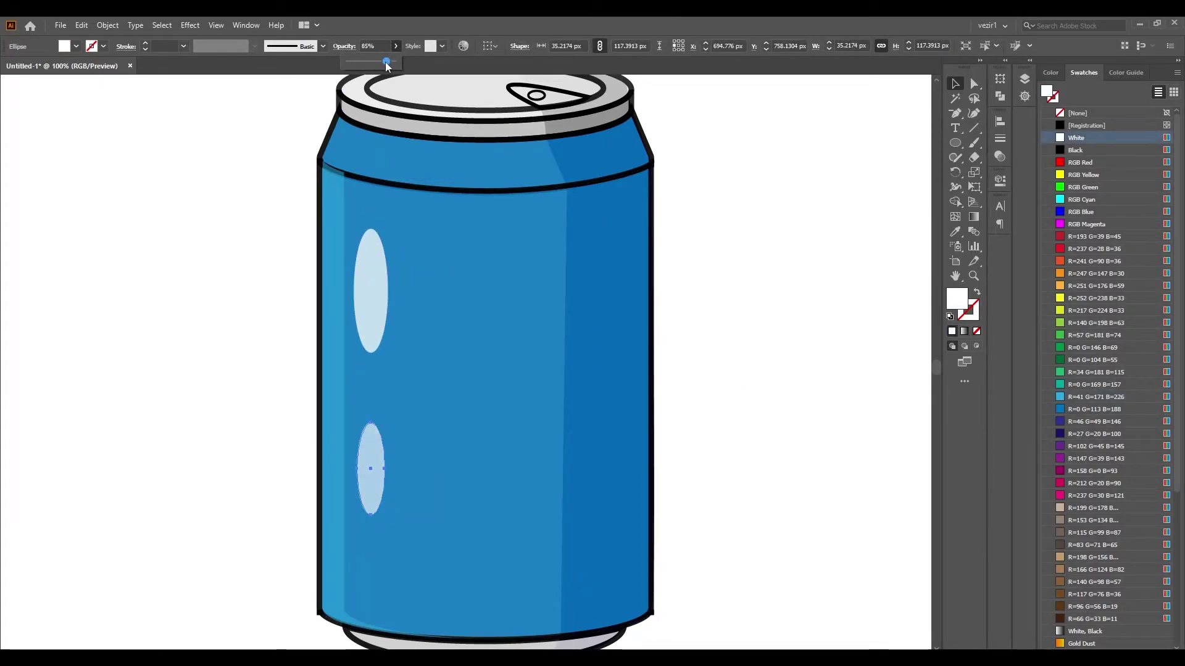
{"action": "key", "text": "ctrl+shift+a"}
{"action": "key", "text": "ctrl+0"}
Fade both highlight ellipses to 40% opacity.
{"action": "left_click", "coordinate": [345, 364]}
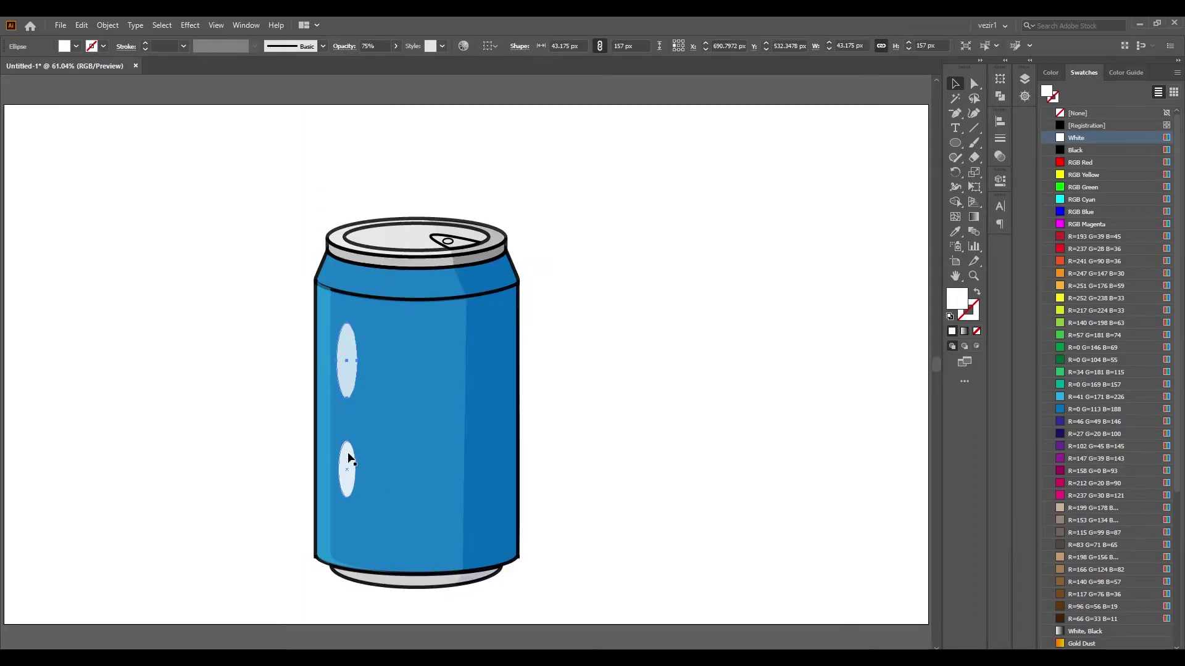
{"action": "left_click", "coordinate": [348, 457], "text": "shift"}
{"action": "left_click_drag", "start_coordinate": [380, 60], "coordinate": [365, 61]}
{"action": "left_click", "coordinate": [276, 166]}
{"action": "scroll", "coordinate": [303, 409], "scroll_direction": "left", "scroll_amount": 3}
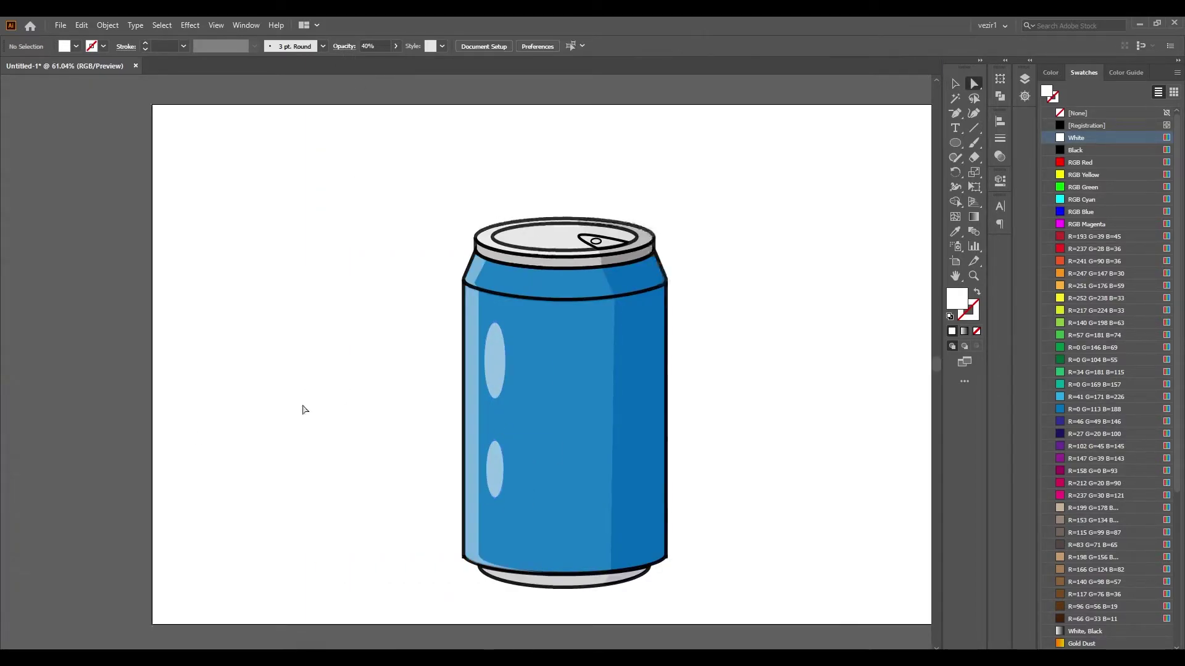
Draw a circle to the left of the can and fill it RGB Blue.
{"action": "left_click_drag", "start_coordinate": [351, 298], "coordinate": [224, 424]}
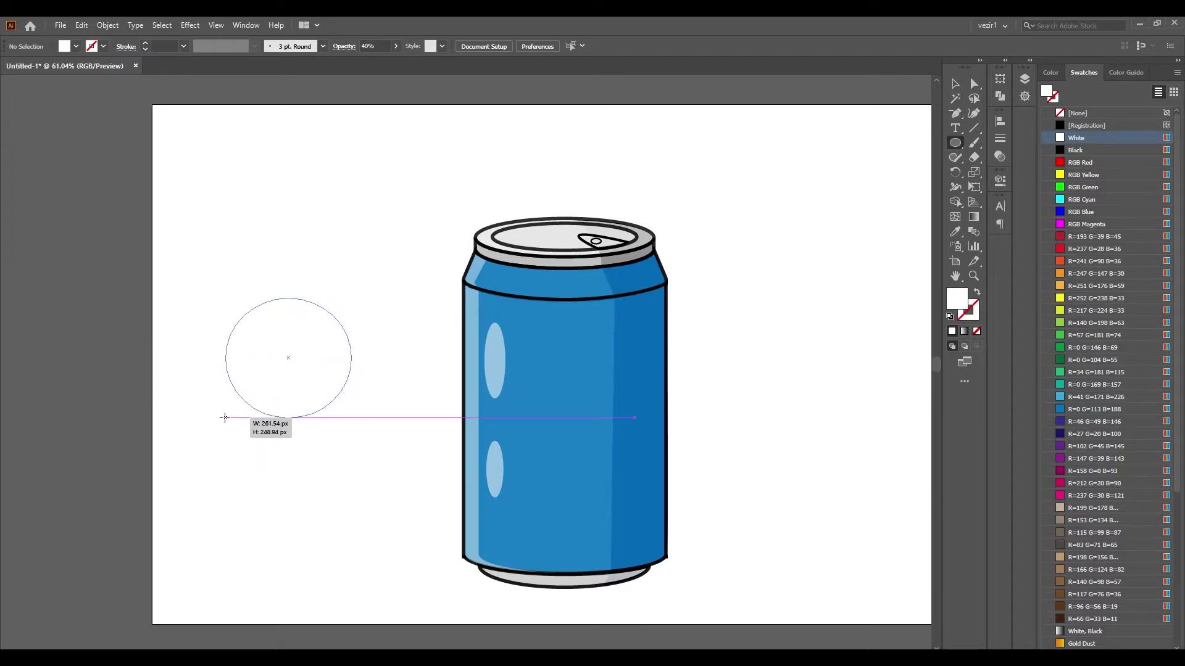
{"action": "left_click", "coordinate": [302, 264]}
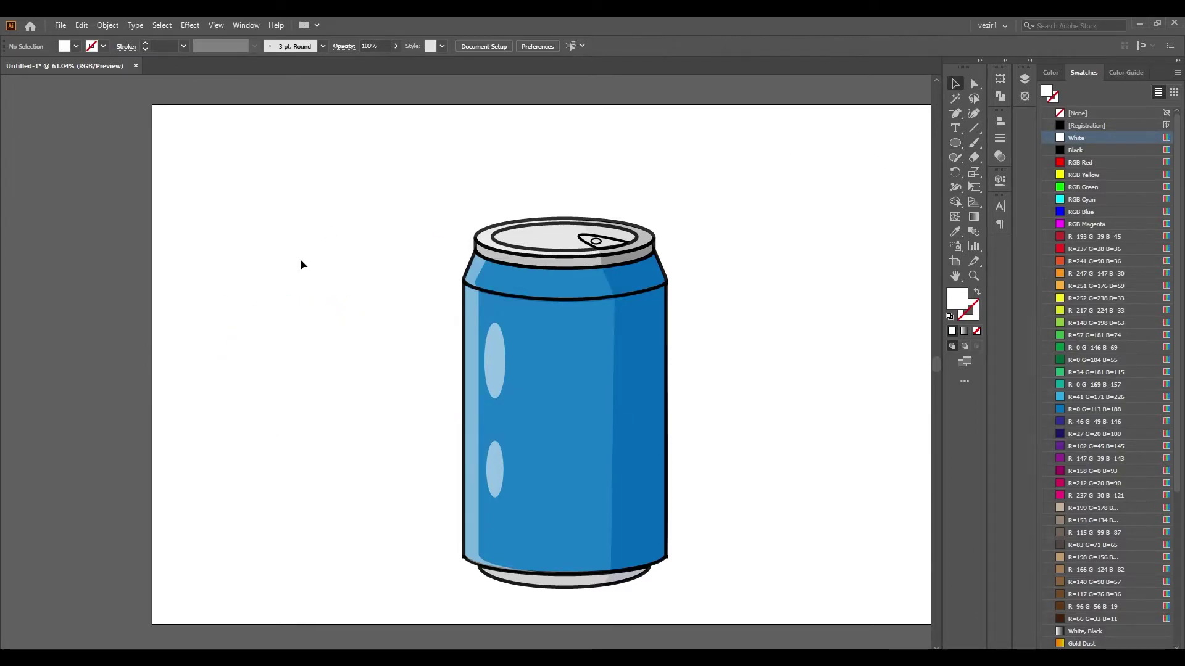
{"action": "left_click", "coordinate": [288, 345]}
{"action": "left_click", "coordinate": [1080, 211]}
{"action": "left_click", "coordinate": [120, 350]}
Trace a closed, curved wave band across the circle with the Pen tool.
{"action": "key", "text": "p"}
{"action": "scroll", "coordinate": [188, 378], "scroll_direction": "up", "scroll_amount": 3}
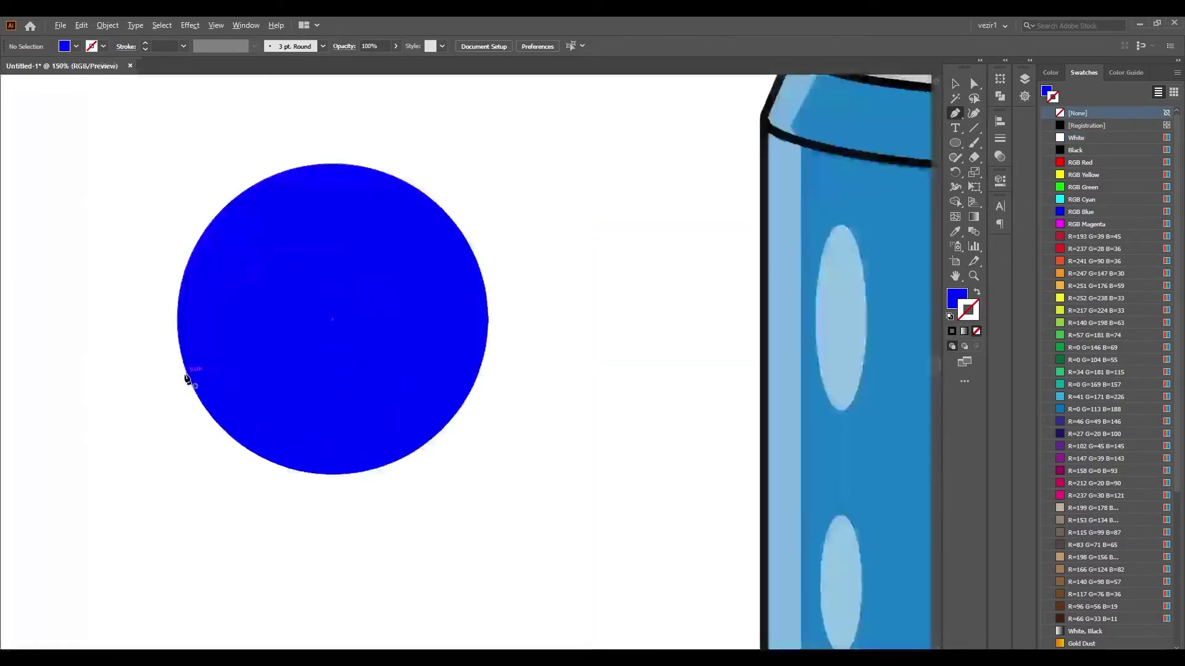
{"action": "left_click", "coordinate": [181, 357]}
{"action": "scroll", "coordinate": [560, 185], "scroll_direction": "up", "scroll_amount": 1}
{"action": "left_click_drag", "start_coordinate": [560, 185], "coordinate": [592, 143]}
{"action": "scroll", "coordinate": [591, 139], "scroll_direction": "down", "scroll_amount": 1}
{"action": "scroll", "coordinate": [592, 148], "scroll_direction": "up", "scroll_amount": 1}
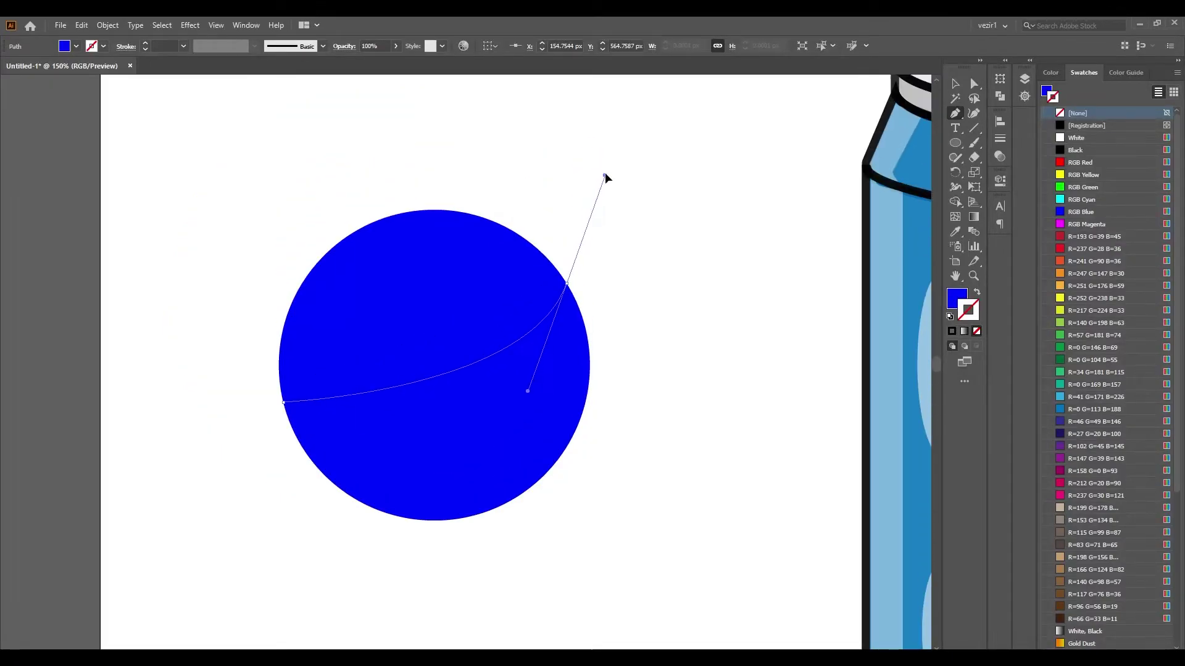
{"action": "left_click_drag", "start_coordinate": [591, 354], "coordinate": [586, 336]}
{"action": "left_click_drag", "start_coordinate": [286, 438], "coordinate": [701, 444]}
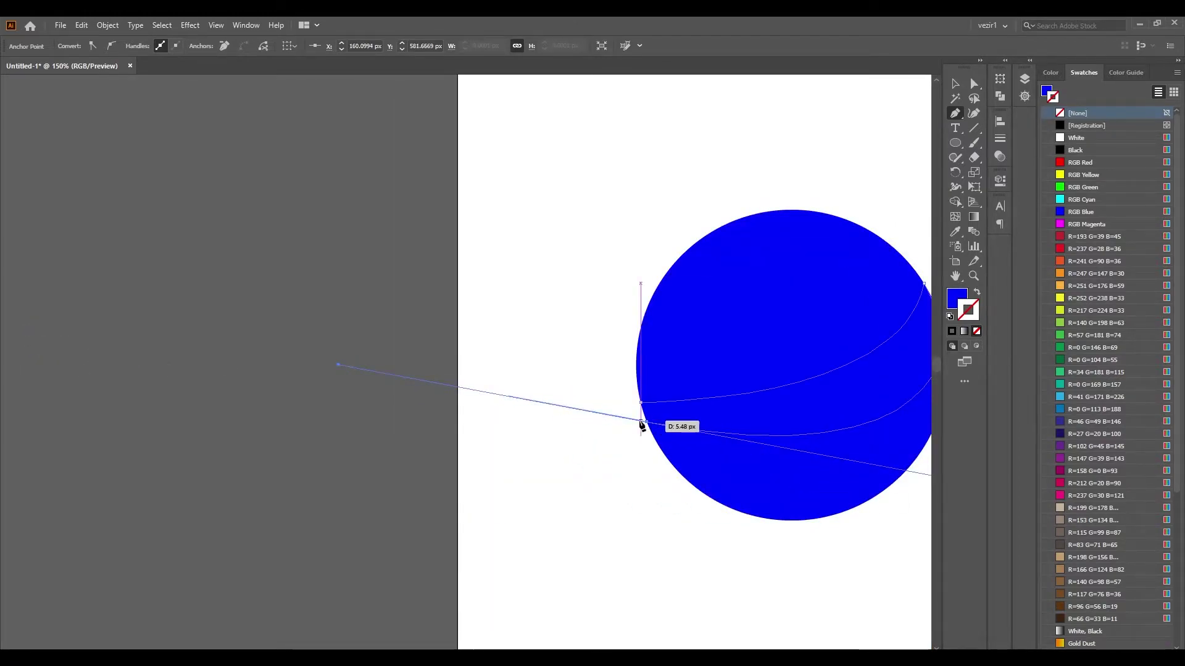
{"action": "left_click_drag", "start_coordinate": [701, 444], "coordinate": [637, 439]}
{"action": "scroll", "coordinate": [771, 407], "scroll_direction": "right", "scroll_amount": 5}
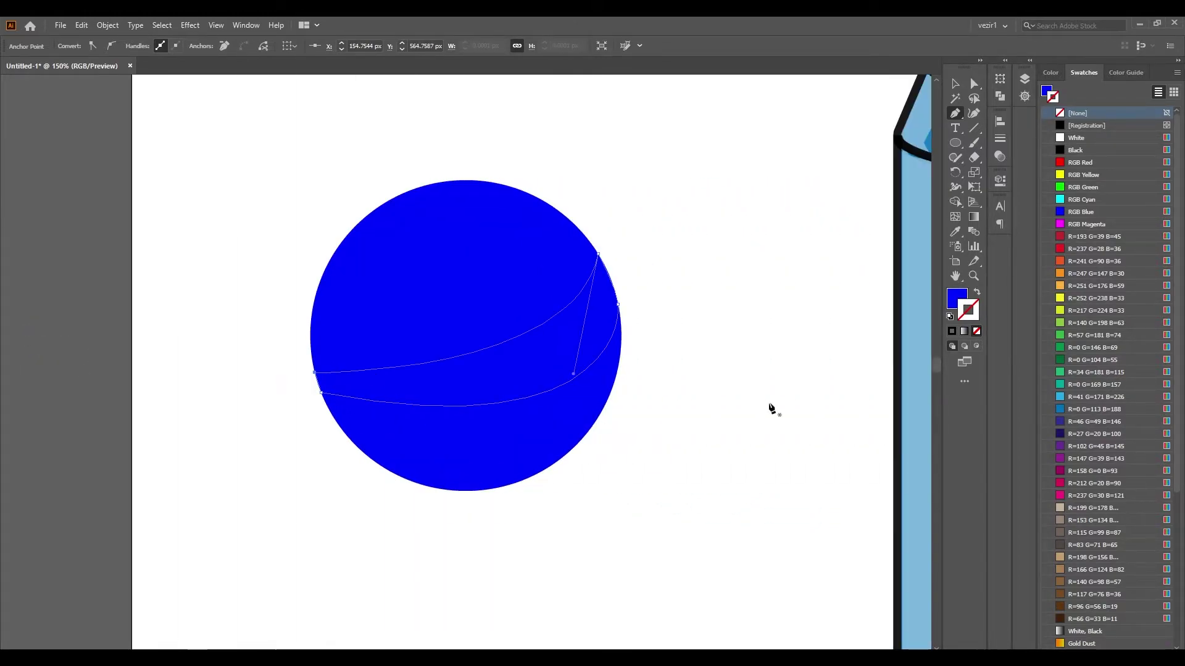
Fill the wave band white, swapping fill and stroke with Shift+X.
{"action": "key", "text": "v"}
{"action": "left_click", "coordinate": [545, 322]}
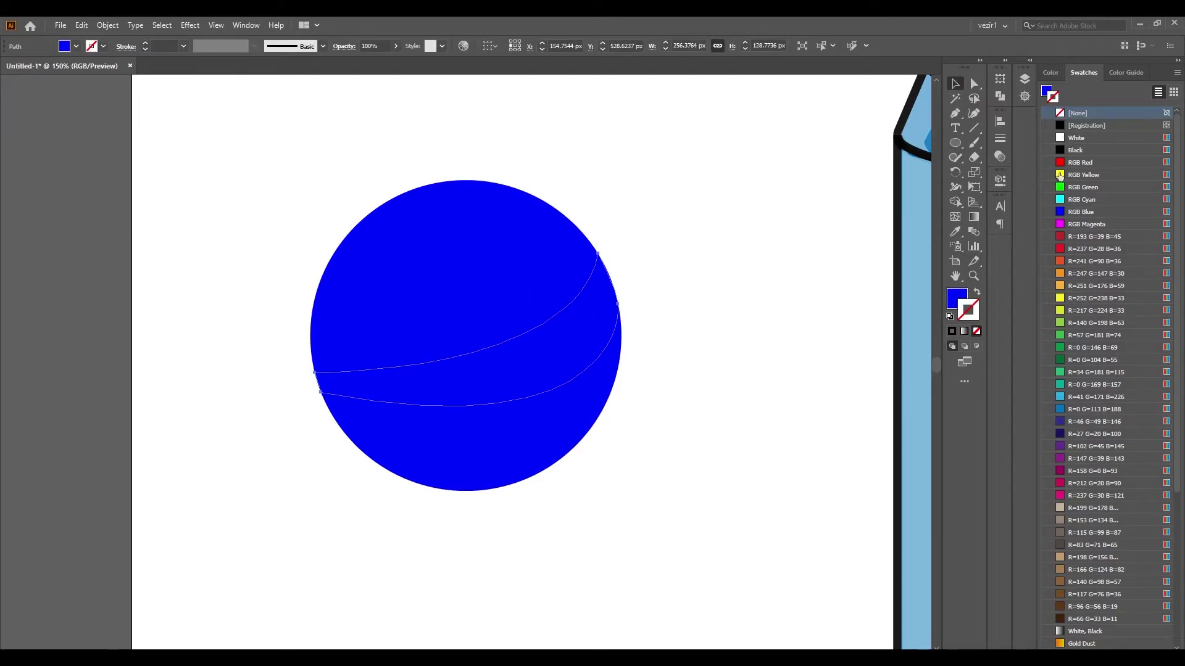
{"action": "left_click", "coordinate": [1076, 138]}
{"action": "key", "text": "shift+x"}
{"action": "key", "text": "ctrl+="}
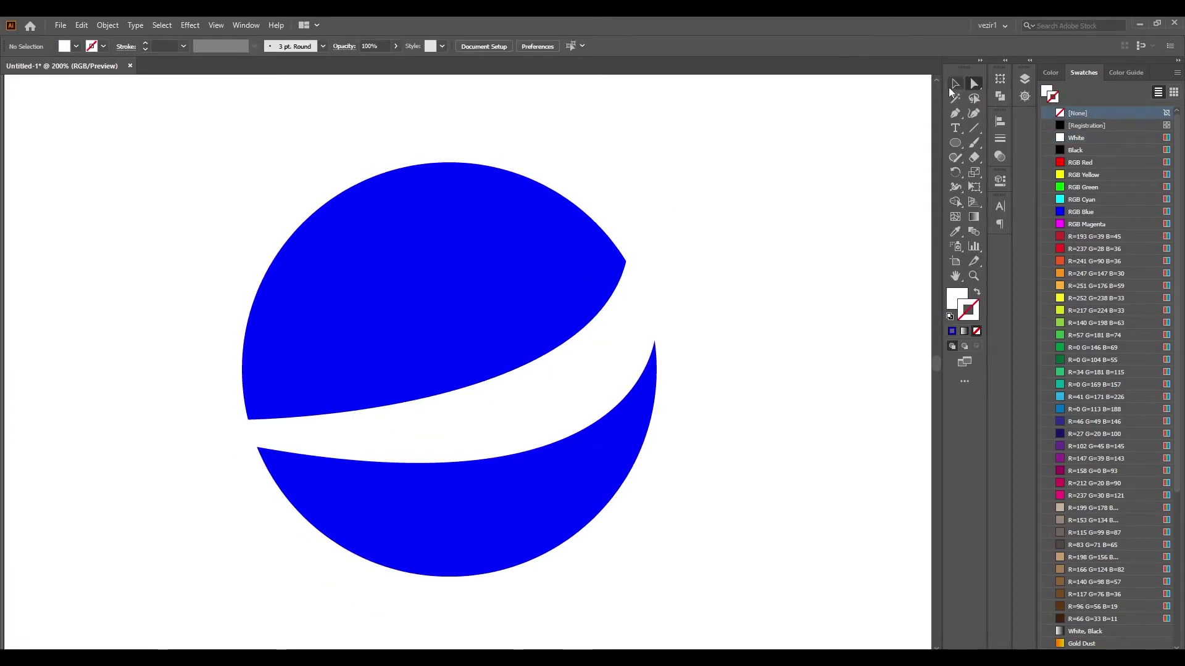
Divide the circle along the band, delete the tip sliver, and fill the upper shape red.
{"action": "left_click", "coordinate": [426, 563], "text": "shift"}
{"action": "left_click", "coordinate": [955, 202]}
{"action": "left_click", "coordinate": [556, 308]}
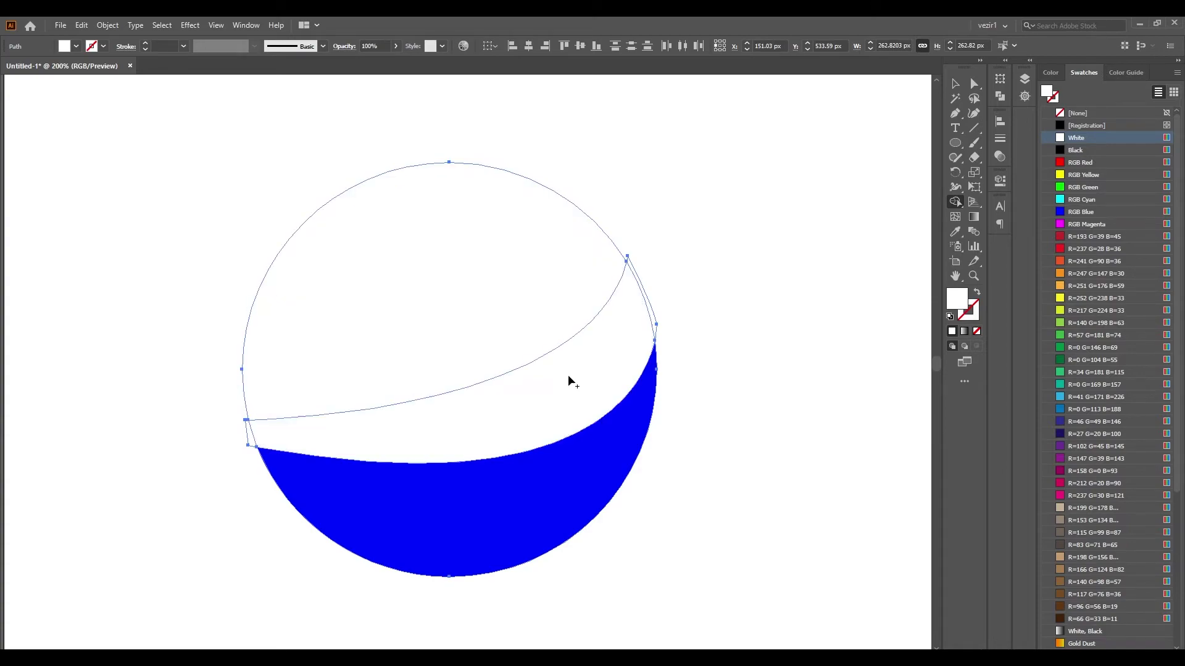
{"action": "scroll", "coordinate": [657, 318], "scroll_direction": "up", "scroll_amount": 2}
{"action": "key", "text": "a"}
{"action": "left_click", "coordinate": [595, 199]}
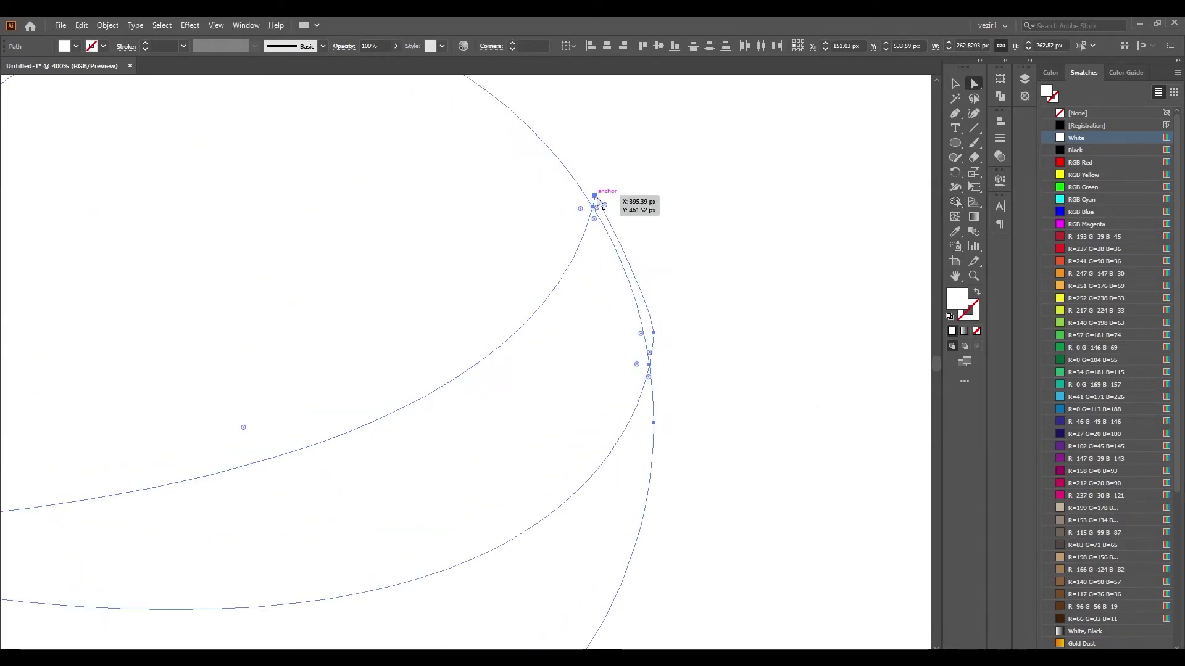
{"action": "key", "text": "Delete"}
{"action": "left_click", "coordinate": [586, 320]}
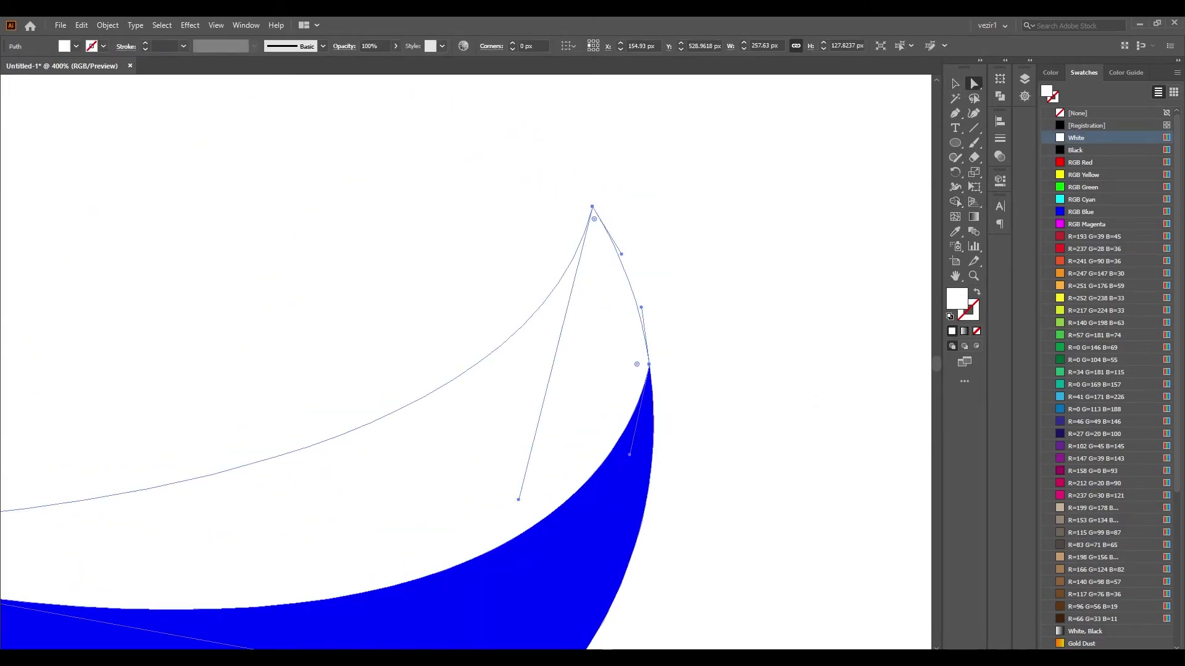
{"action": "left_click", "coordinate": [1080, 163]}
{"action": "left_click", "coordinate": [611, 487]}
{"action": "left_click", "coordinate": [741, 413]}
Reshape the white band's curves and lower-left corner with Direct Selection.
{"action": "scroll", "coordinate": [776, 375], "scroll_direction": "right", "scroll_amount": 2}
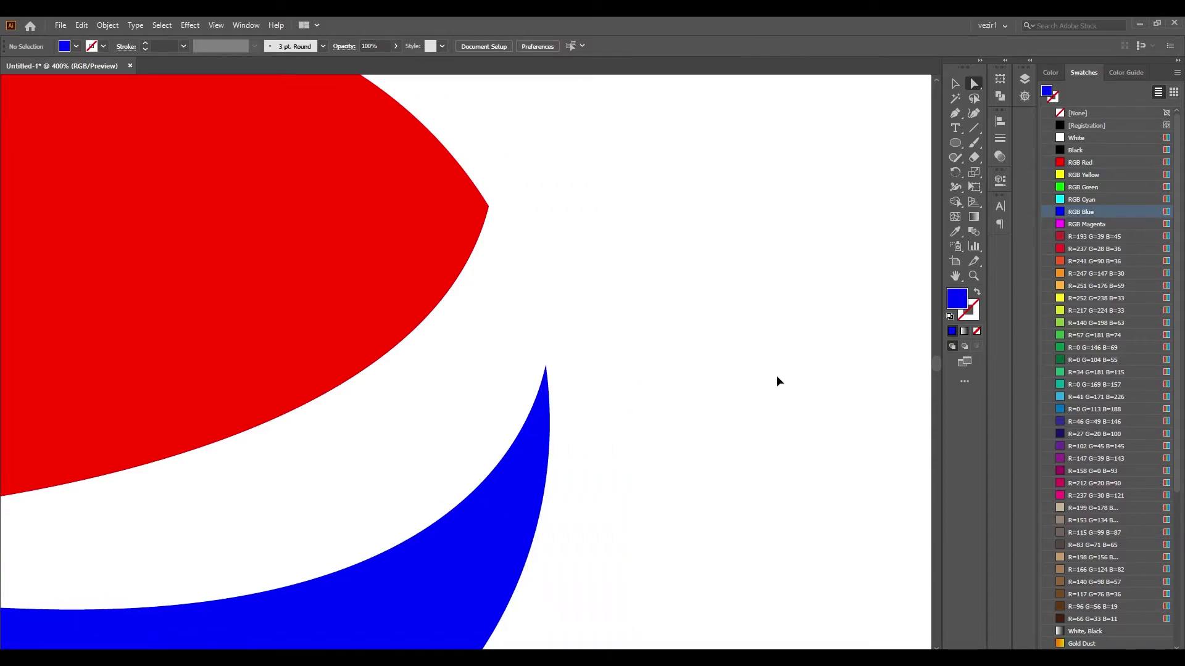
{"action": "key", "text": "ctrl+0"}
{"action": "scroll", "coordinate": [132, 378], "scroll_direction": "up", "scroll_amount": 3}
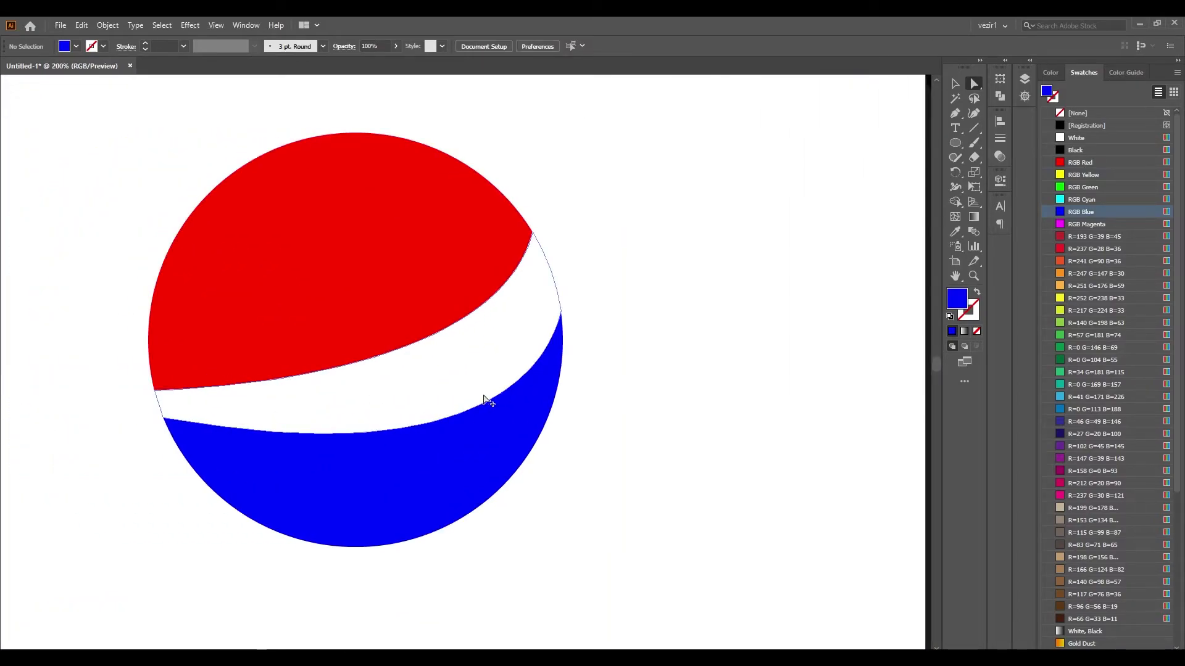
{"action": "scroll", "coordinate": [485, 401], "scroll_direction": "up", "scroll_amount": 2}
{"action": "left_click", "coordinate": [432, 370]}
{"action": "left_click", "coordinate": [599, 284]}
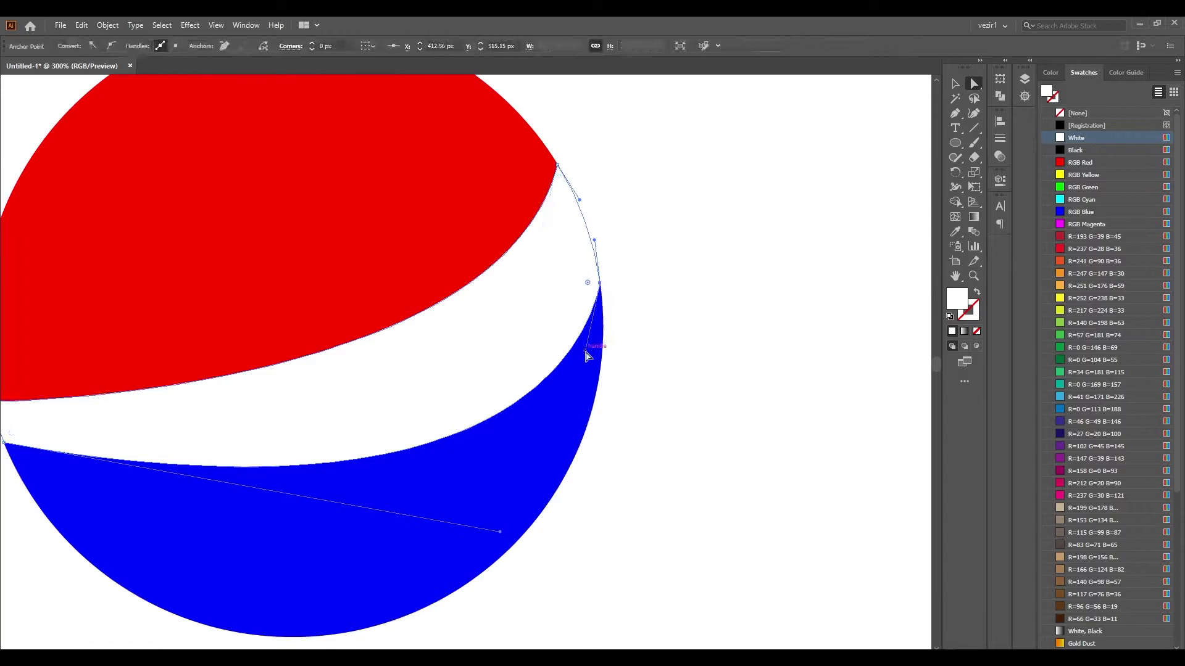
{"action": "left_click_drag", "start_coordinate": [585, 350], "coordinate": [590, 393]}
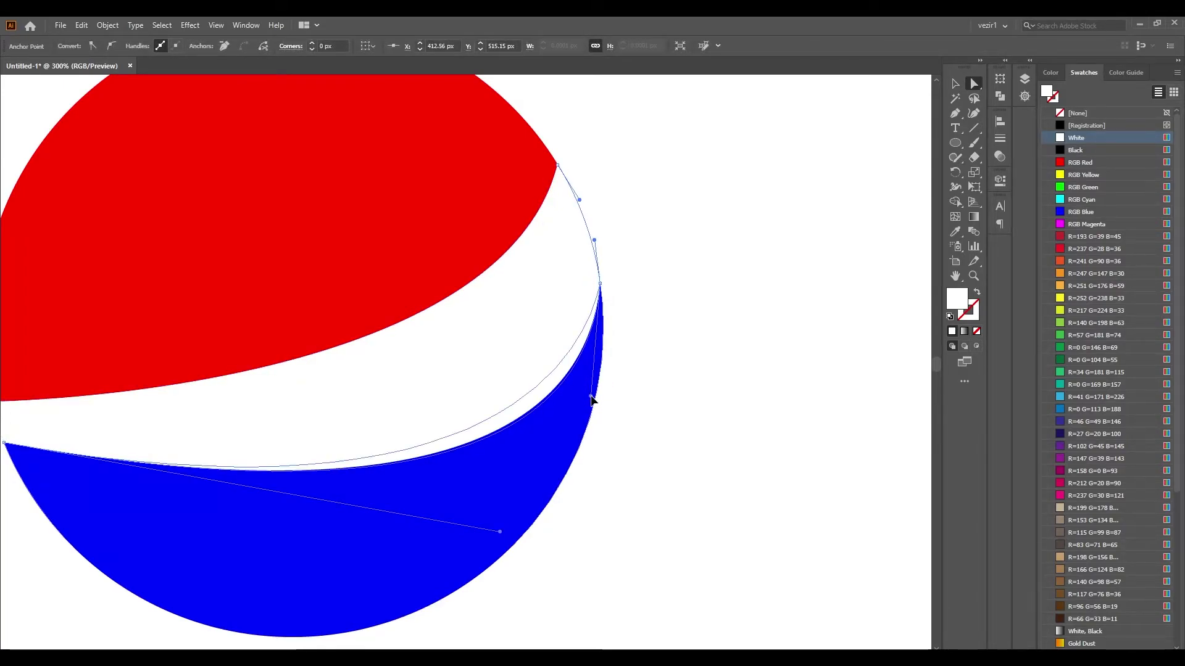
{"action": "left_click", "coordinate": [465, 436]}
{"action": "scroll", "coordinate": [195, 431], "scroll_direction": "left", "scroll_amount": 3}
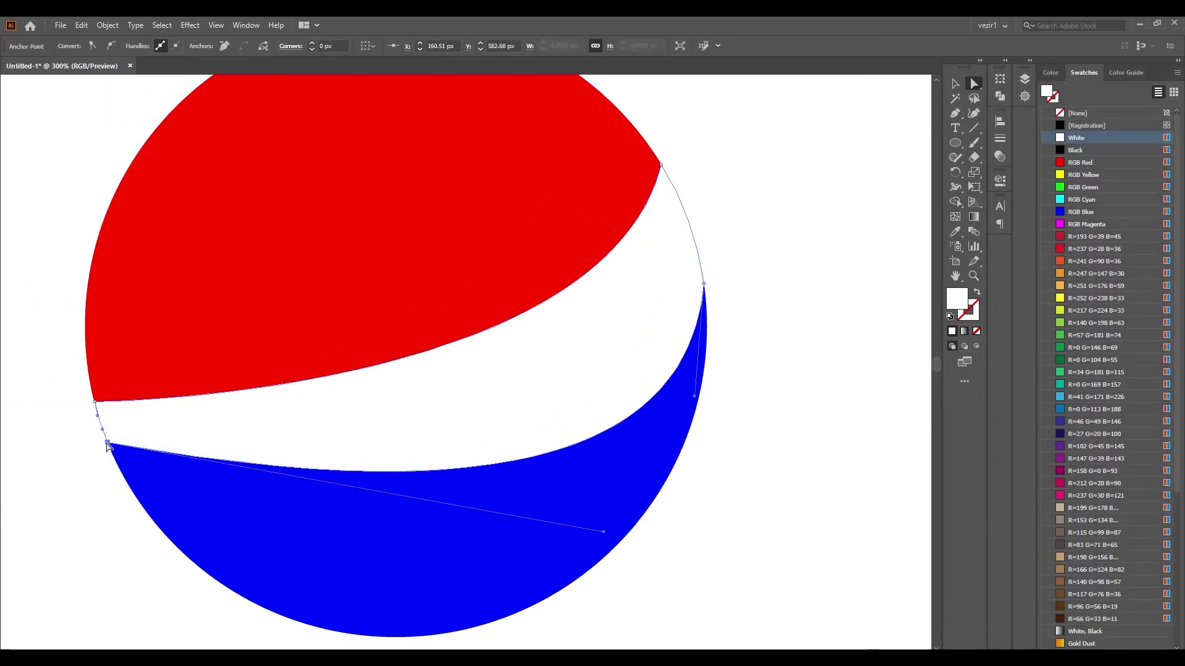
{"action": "left_click_drag", "start_coordinate": [106, 443], "coordinate": [105, 438]}
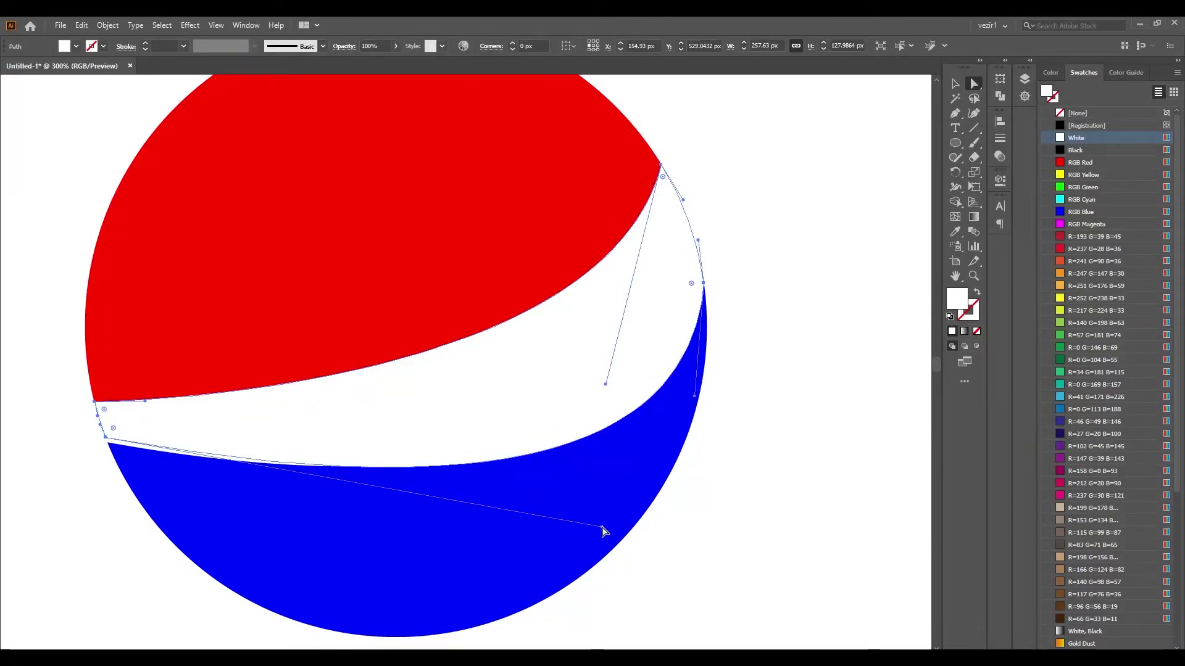
{"action": "left_click_drag", "start_coordinate": [602, 527], "coordinate": [662, 533]}
{"action": "left_click", "coordinate": [664, 534]}
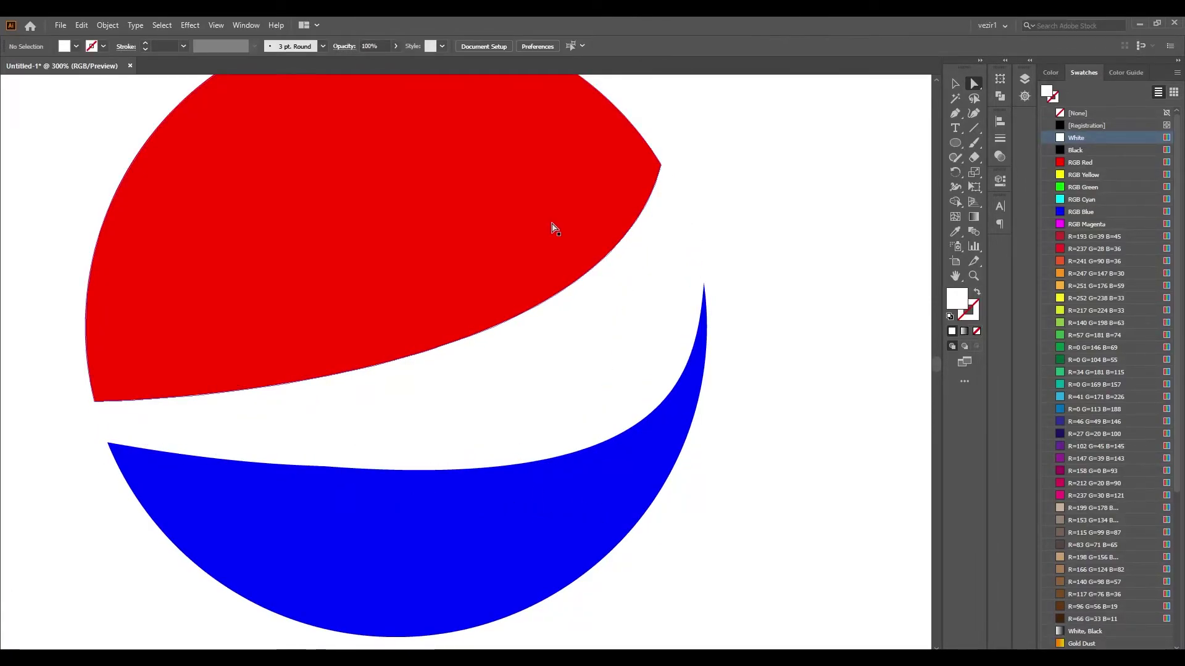
Adjust the blue lower section's left corner anchor.
{"action": "left_click_drag", "start_coordinate": [702, 119], "coordinate": [472, 577]}
{"action": "left_click", "coordinate": [56, 507]}
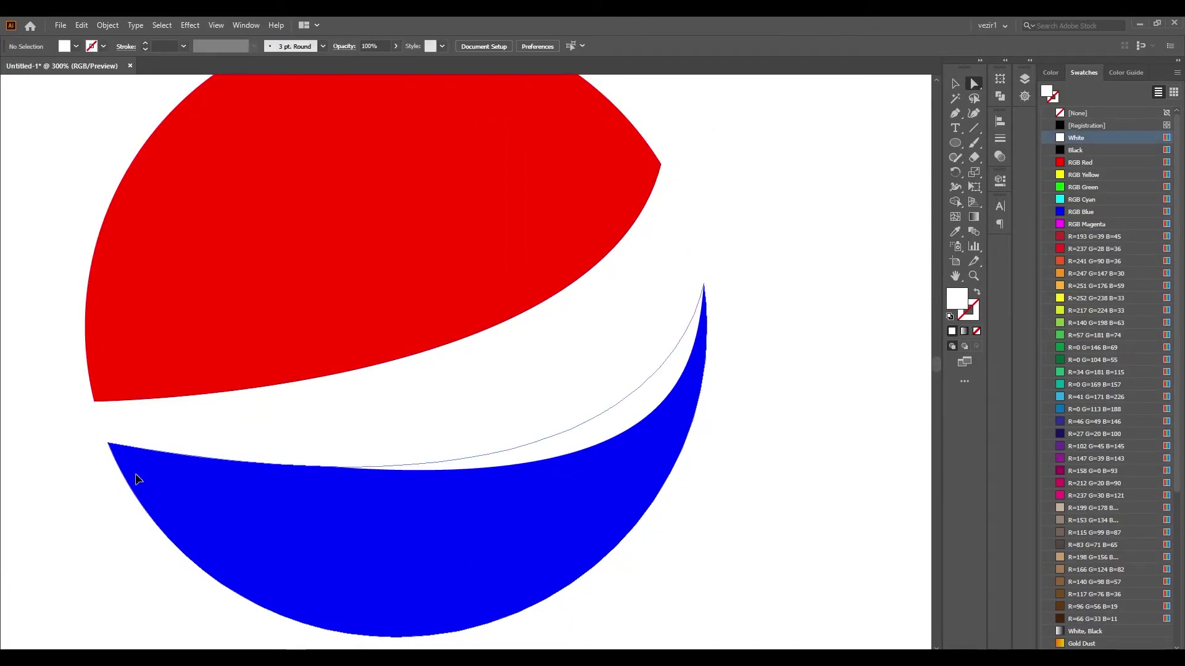
{"action": "left_click_drag", "start_coordinate": [107, 443], "coordinate": [103, 433]}
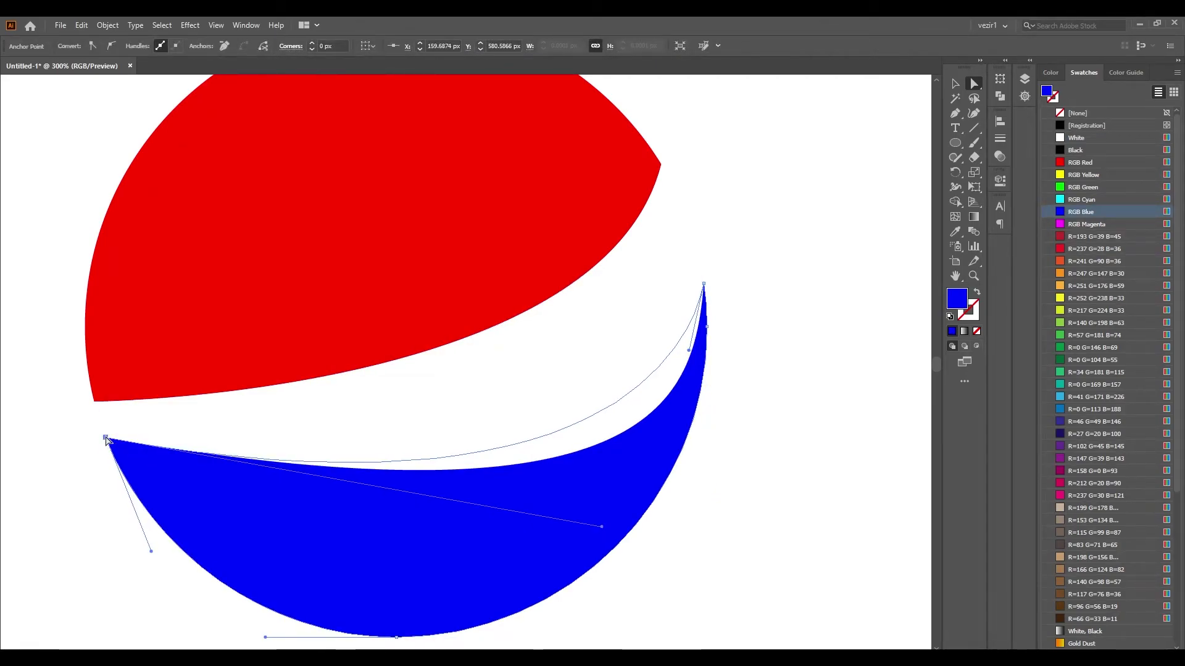
{"action": "left_click", "coordinate": [64, 505]}
{"action": "left_click", "coordinate": [148, 484]}
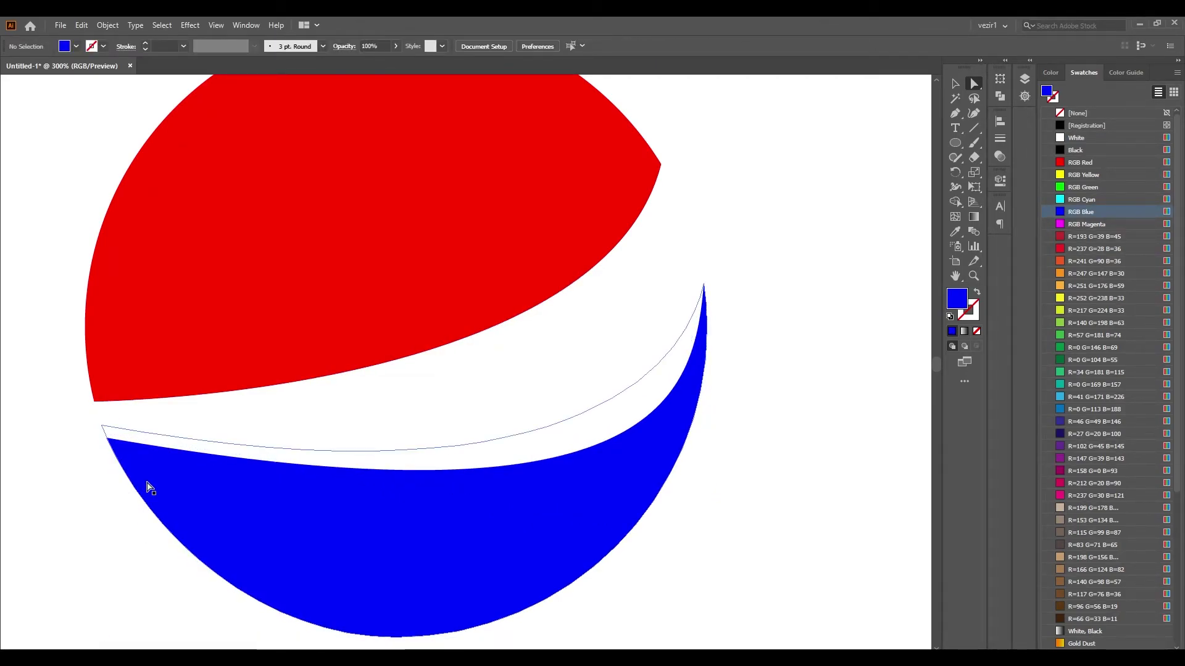
{"action": "left_click", "coordinate": [777, 288]}
{"action": "scroll", "coordinate": [190, 488], "scroll_direction": "down", "scroll_amount": 3}
Move the grouped logo onto the front of the can.
{"action": "left_click", "coordinate": [243, 350]}
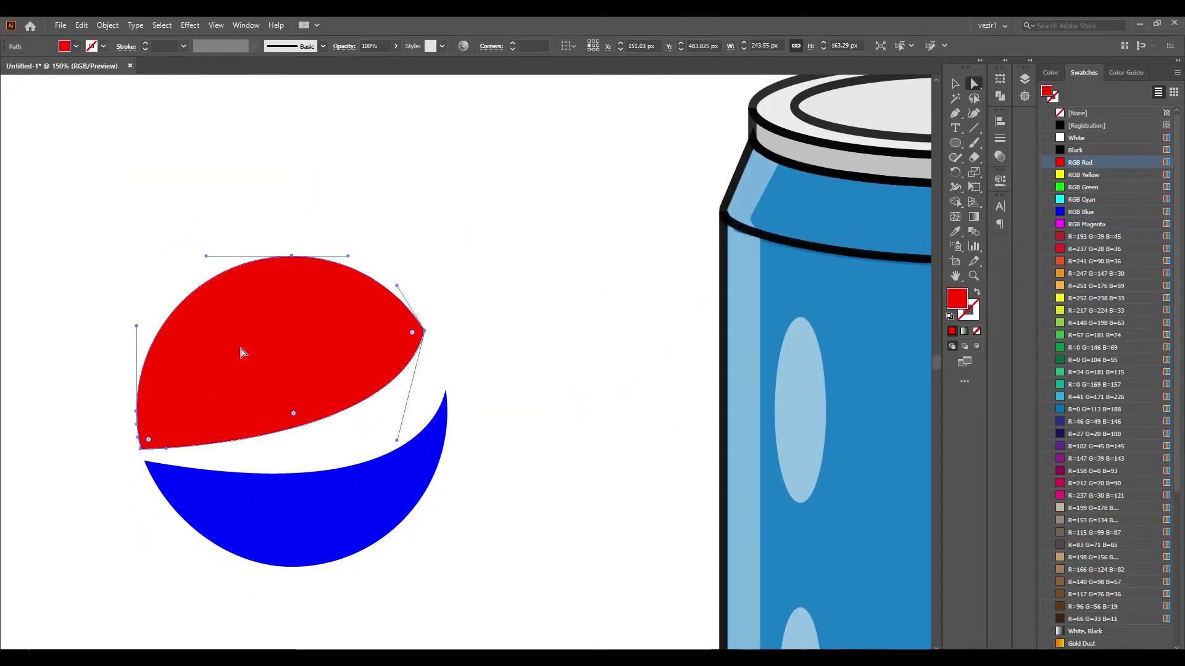
{"action": "key", "text": "v"}
{"action": "left_click", "coordinate": [334, 331]}
{"action": "left_click_drag", "start_coordinate": [333, 332], "coordinate": [763, 361]}
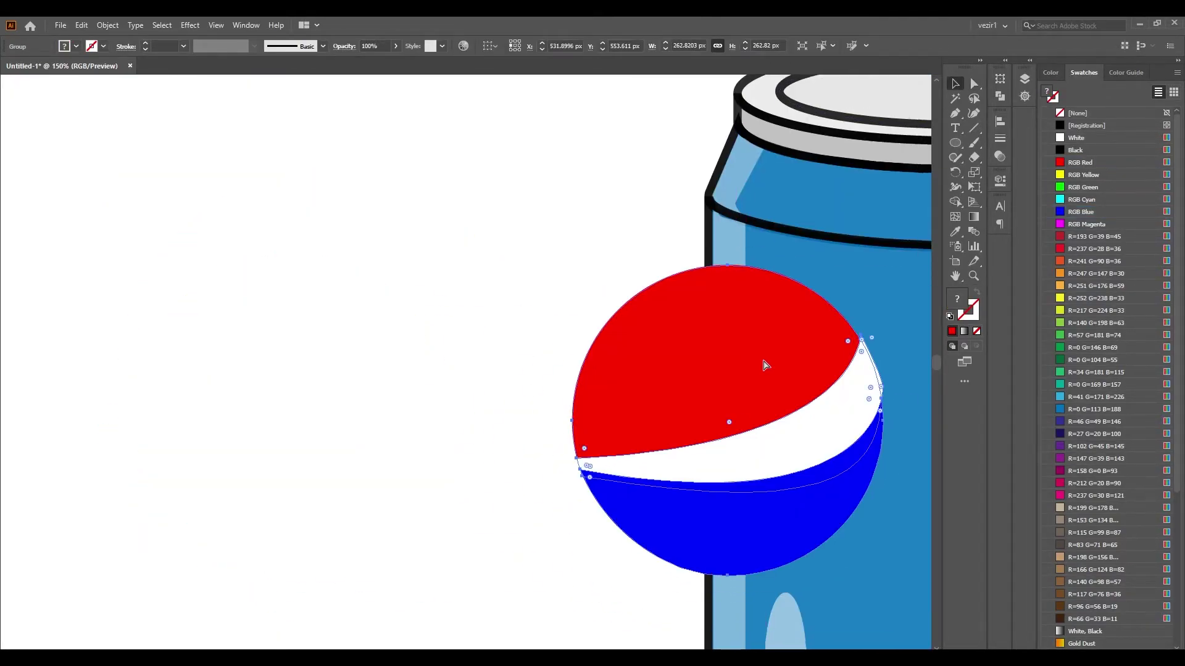
{"action": "scroll", "coordinate": [765, 364], "scroll_direction": "right", "scroll_amount": 5}
{"action": "left_click", "coordinate": [206, 470]}
{"action": "left_click_drag", "start_coordinate": [434, 404], "coordinate": [682, 404]}
{"action": "left_click", "coordinate": [233, 404]}
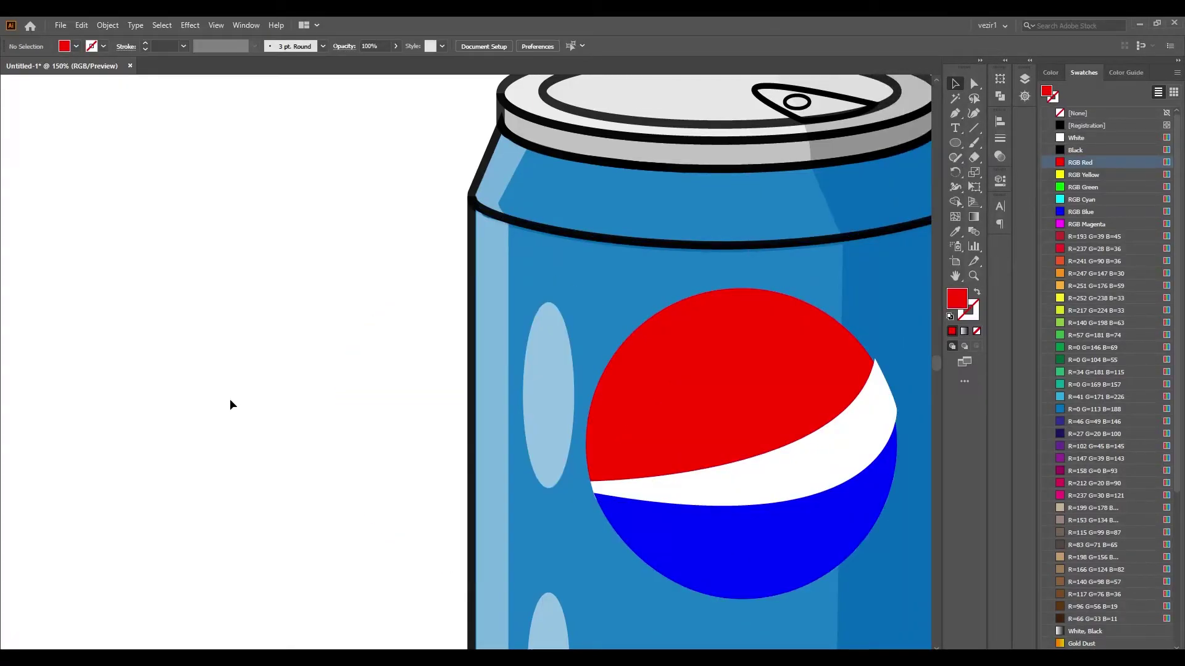
Align the white band's top tip with the circle edge, then fit the whole can in view.
{"action": "scroll", "coordinate": [687, 454], "scroll_direction": "right", "scroll_amount": 3}
{"action": "scroll", "coordinate": [687, 454], "scroll_direction": "right", "scroll_amount": 1}
{"action": "scroll", "coordinate": [649, 444], "scroll_direction": "up", "scroll_amount": 2}
{"action": "scroll", "coordinate": [649, 443], "scroll_direction": "up", "scroll_amount": 1}
{"action": "scroll", "coordinate": [648, 442], "scroll_direction": "up", "scroll_amount": 2}
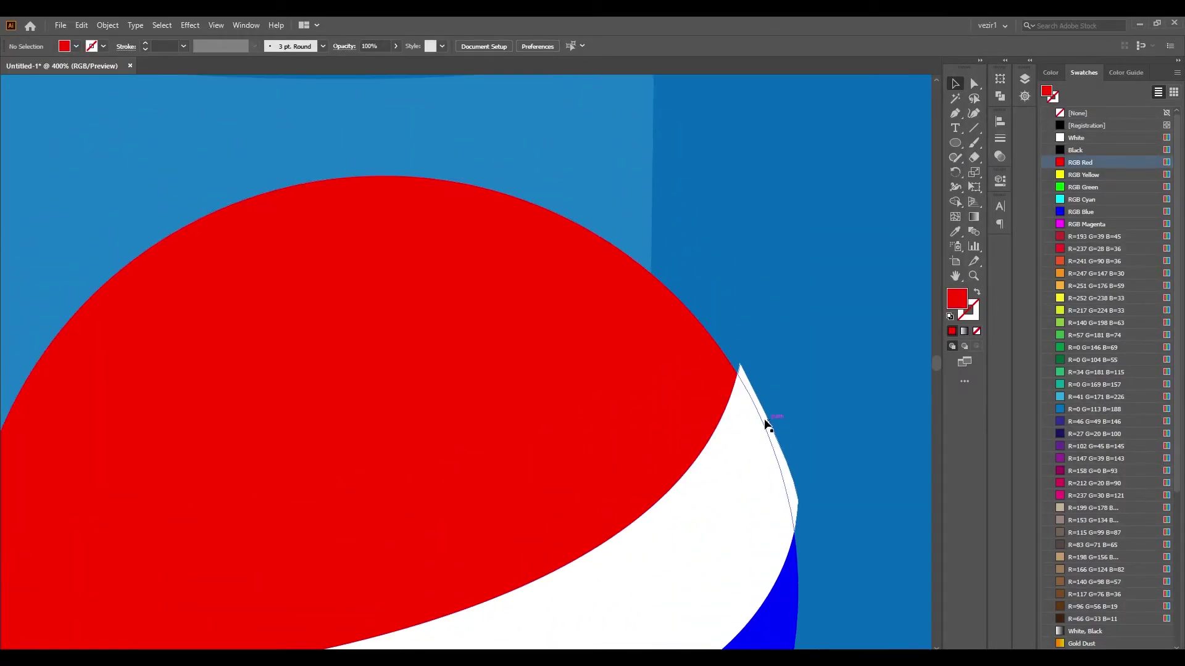
{"action": "left_click", "coordinate": [767, 415]}
{"action": "scroll", "coordinate": [734, 401], "scroll_direction": "up", "scroll_amount": 2}
{"action": "scroll", "coordinate": [637, 404], "scroll_direction": "up", "scroll_amount": 1}
{"action": "key", "text": "a"}
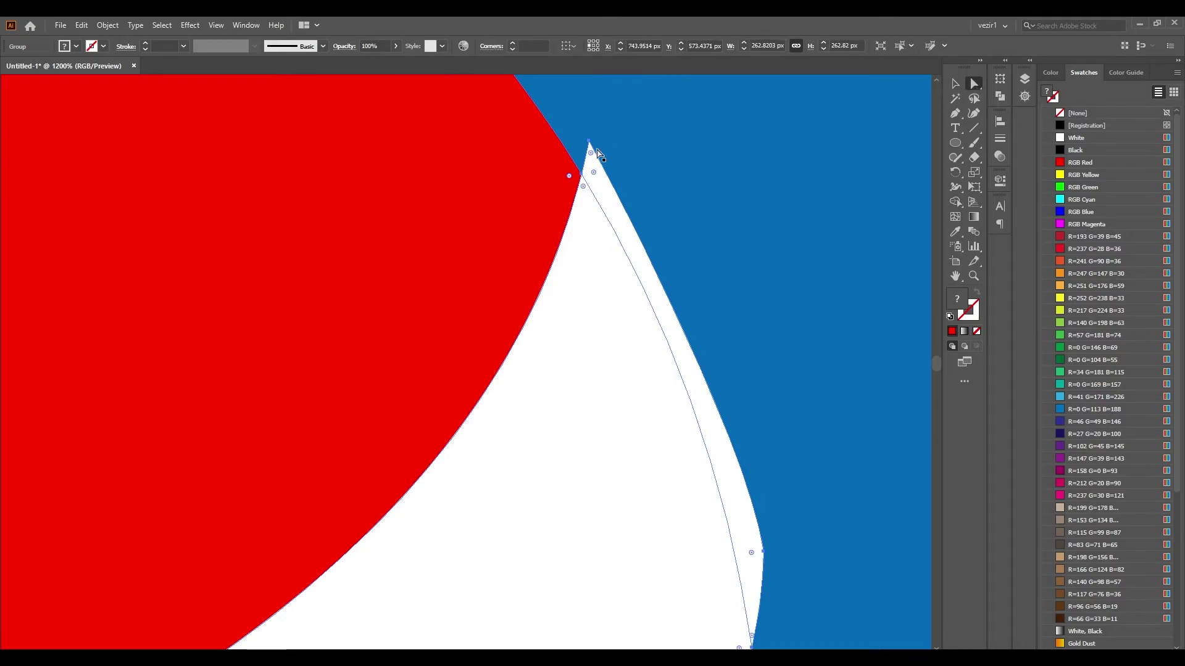
{"action": "left_click_drag", "start_coordinate": [590, 152], "coordinate": [585, 179]}
{"action": "scroll", "coordinate": [760, 283], "scroll_direction": "down", "scroll_amount": 5}
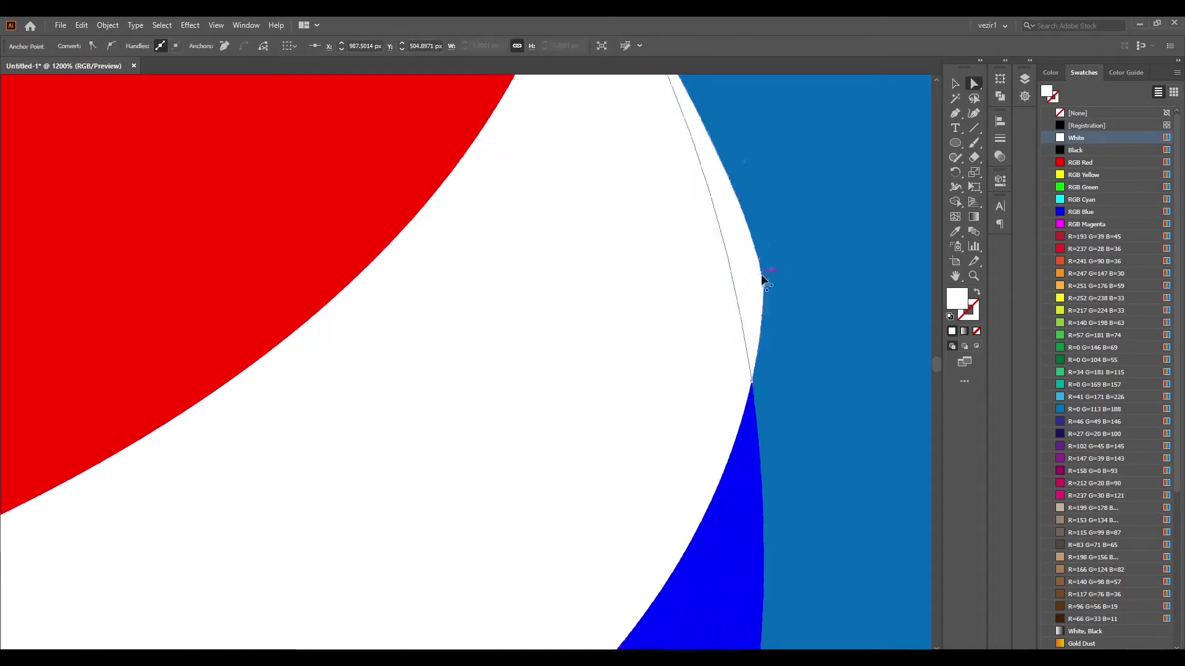
{"action": "left_click_drag", "start_coordinate": [761, 274], "coordinate": [751, 383]}
{"action": "scroll", "coordinate": [604, 312], "scroll_direction": "down", "scroll_amount": 5}
{"action": "left_click", "coordinate": [883, 243]}
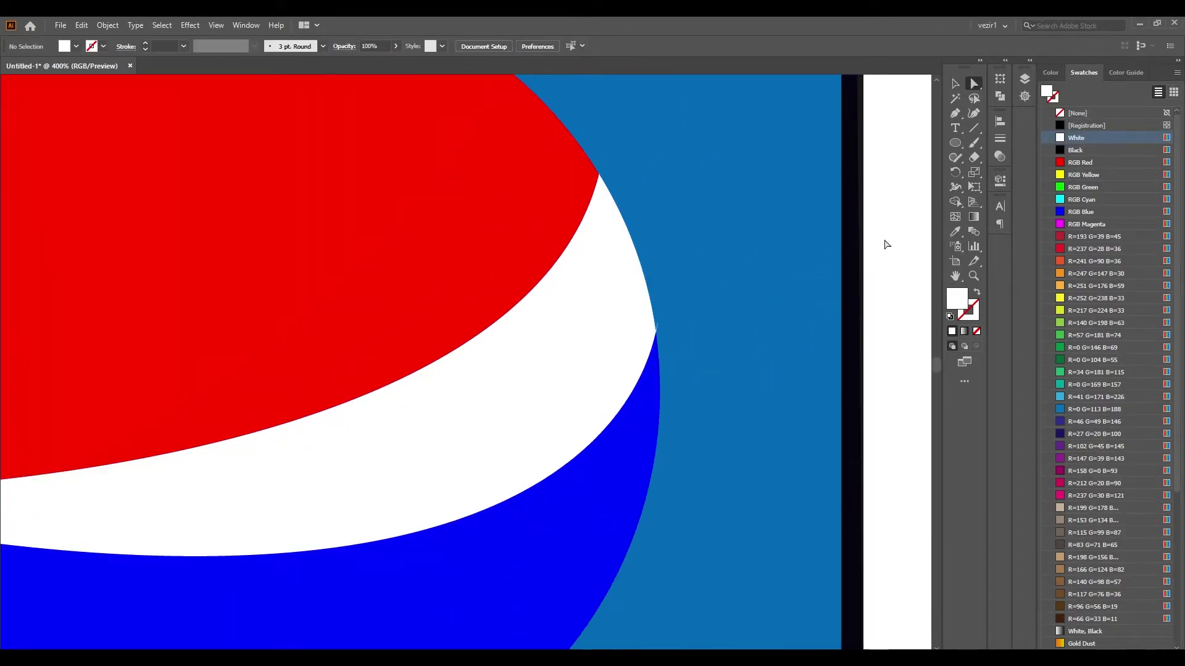
{"action": "key", "text": "ctrl+0"}
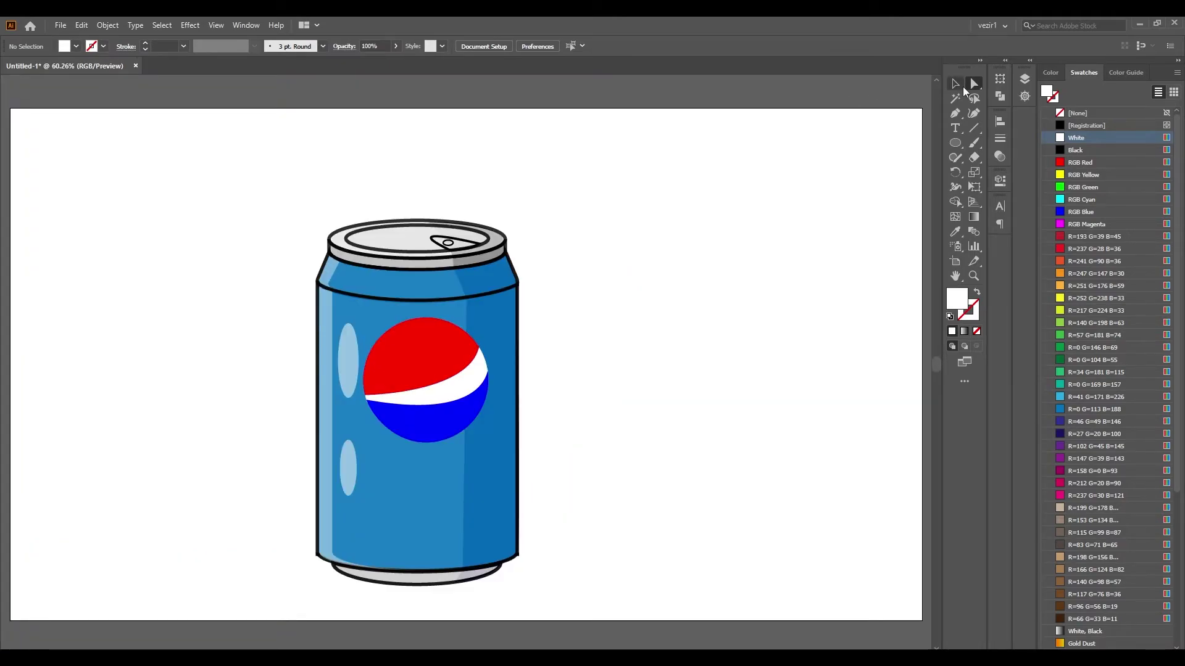
Move the logo aside, shrink it to 168 px, and place it back on the can.
{"action": "left_click", "coordinate": [956, 83]}
{"action": "left_click_drag", "start_coordinate": [425, 351], "coordinate": [651, 350]}
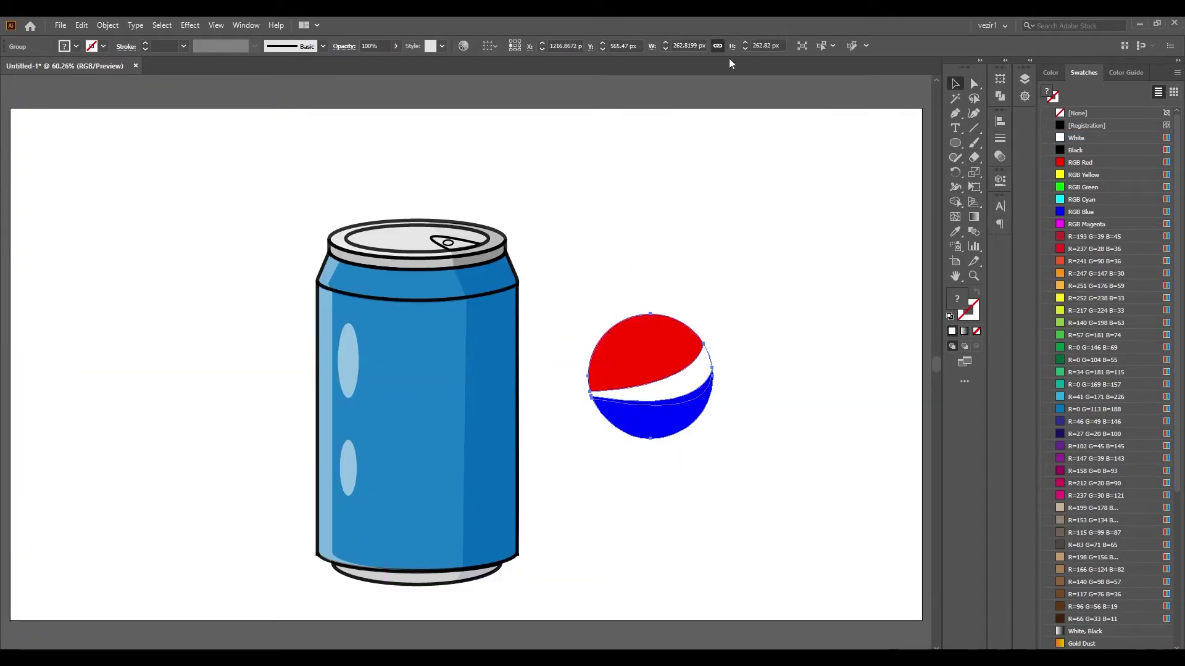
{"action": "left_click", "coordinate": [743, 47]}
{"action": "type", "text": "168"}
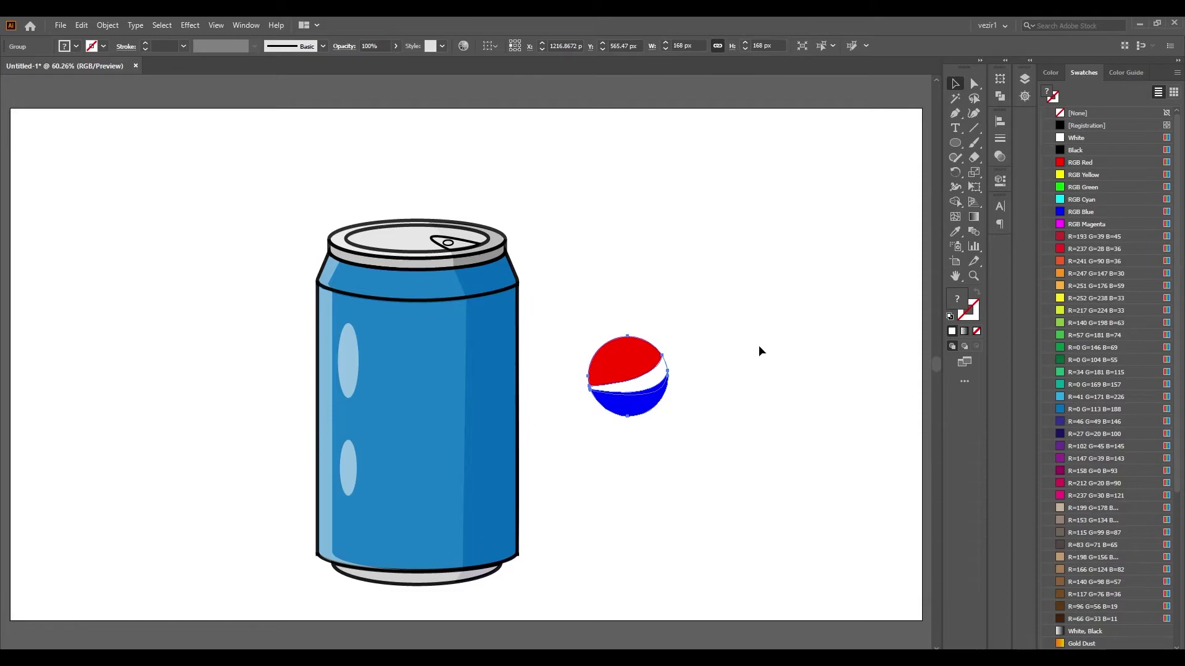
{"action": "left_click_drag", "start_coordinate": [432, 390], "coordinate": [428, 380]}
{"action": "left_click", "coordinate": [720, 431]}
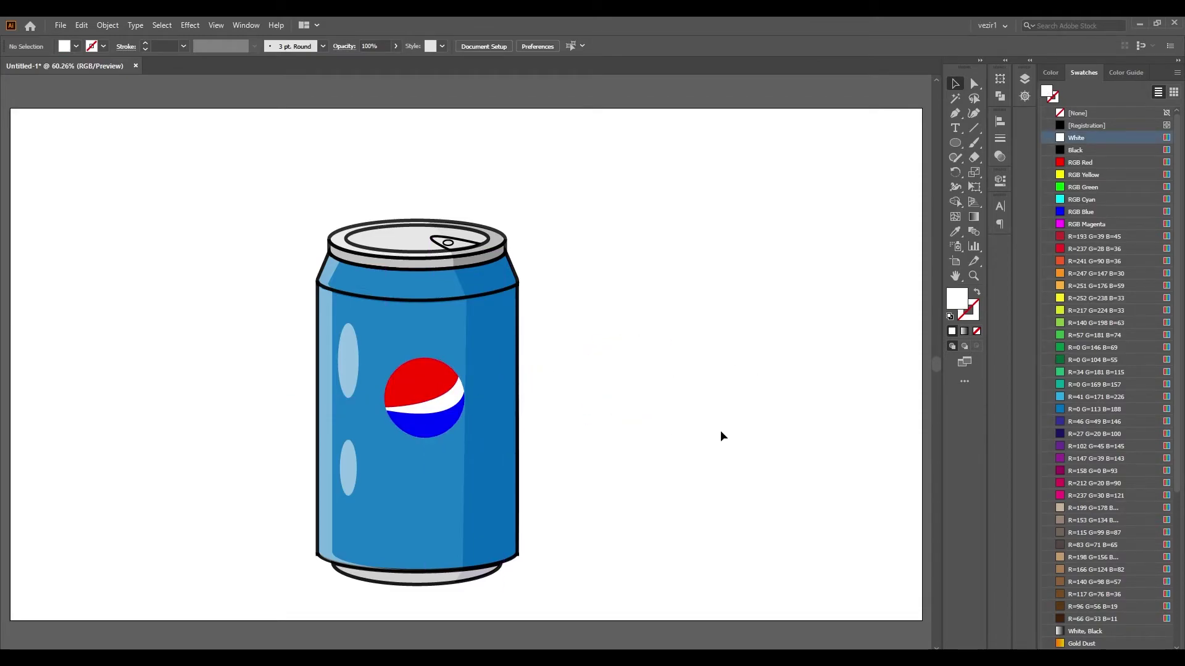
Set the logo on the can to 65% opacity and enlarge it to 186 px.
{"action": "left_click", "coordinate": [454, 426]}
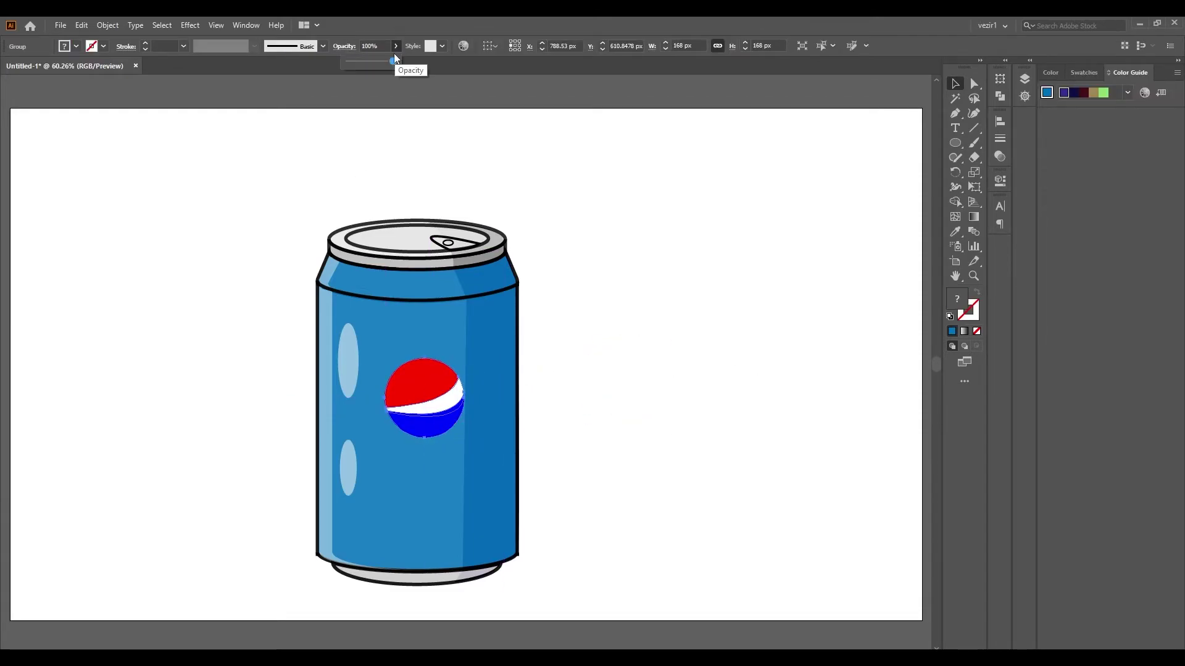
{"action": "left_click_drag", "start_coordinate": [395, 55], "coordinate": [379, 61]}
{"action": "left_click", "coordinate": [745, 42]}
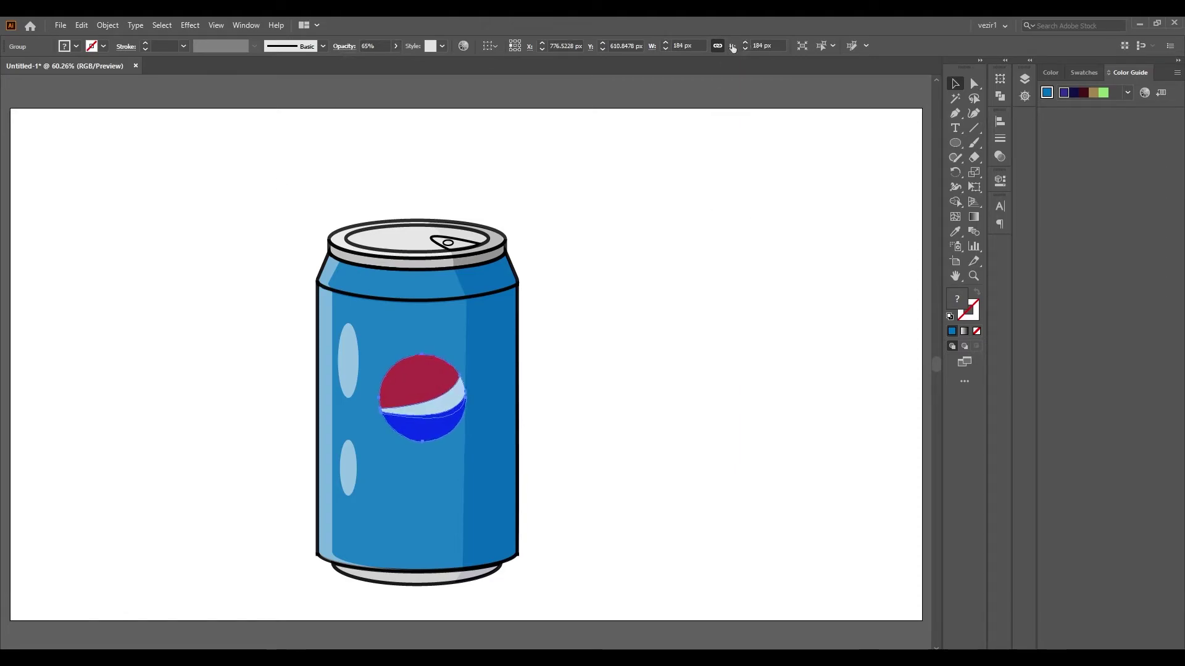
{"action": "left_click", "coordinate": [745, 42]}
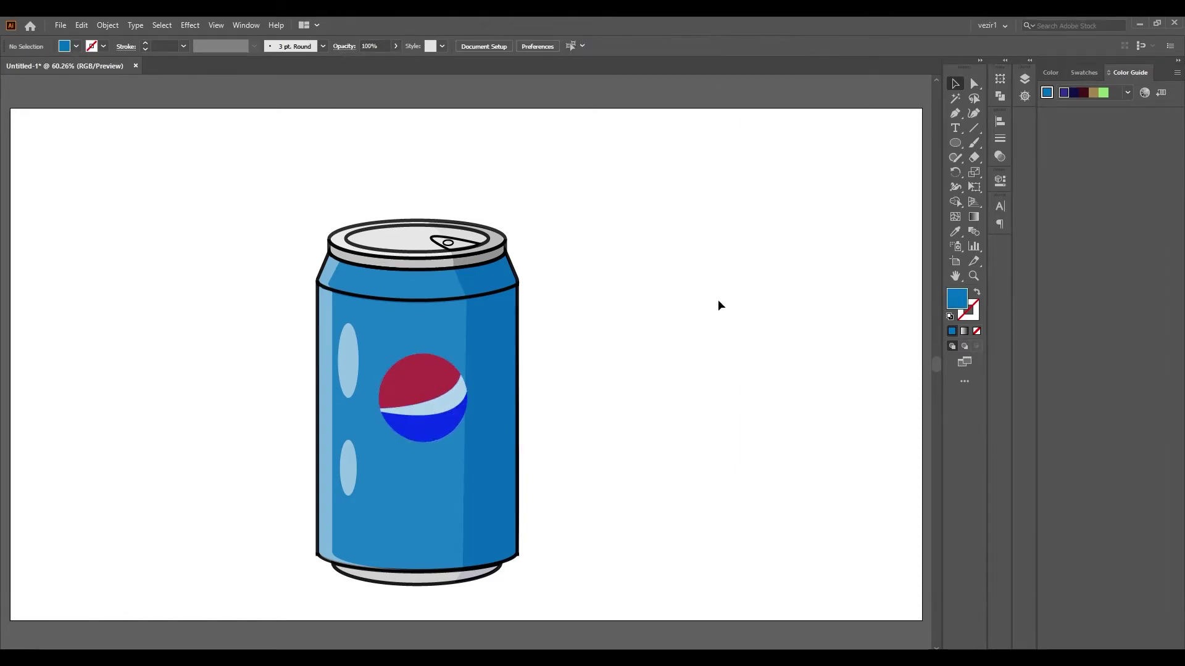
Paste a copy of the logo and place it to the right of the can.
{"action": "left_click", "coordinate": [316, 375]}
{"action": "left_click", "coordinate": [410, 379], "text": "shift"}
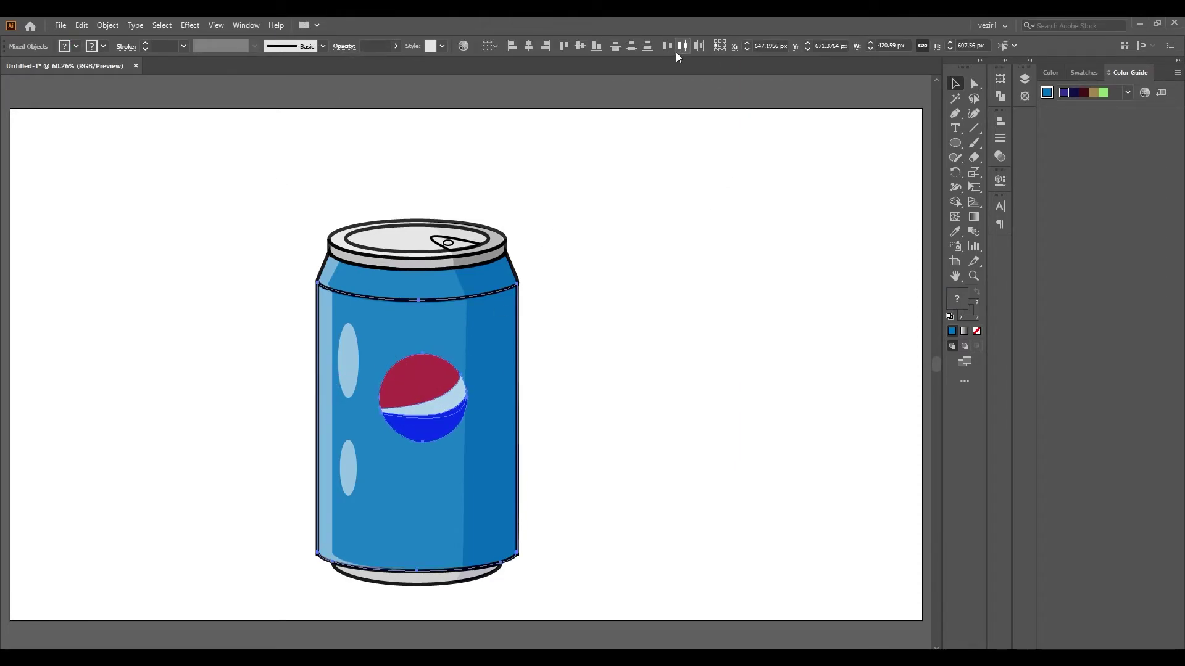
{"action": "left_click", "coordinate": [674, 283]}
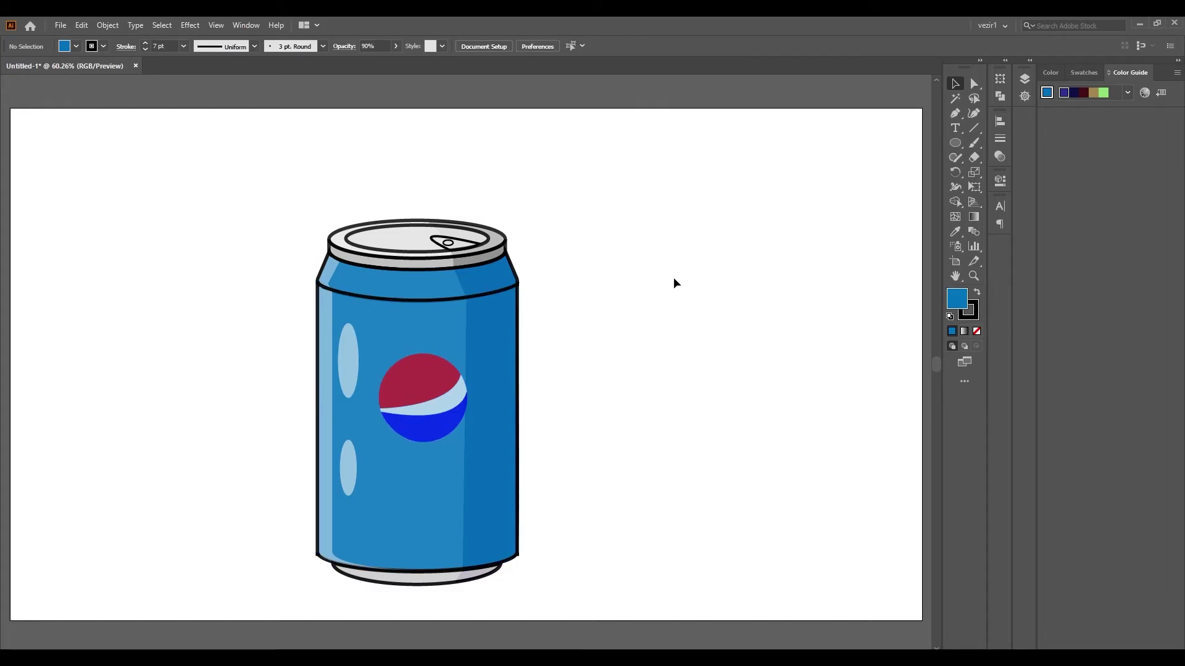
{"action": "key", "text": "ctrl+v"}
{"action": "left_click_drag", "start_coordinate": [425, 395], "coordinate": [636, 380]}
{"action": "left_click", "coordinate": [695, 394]}
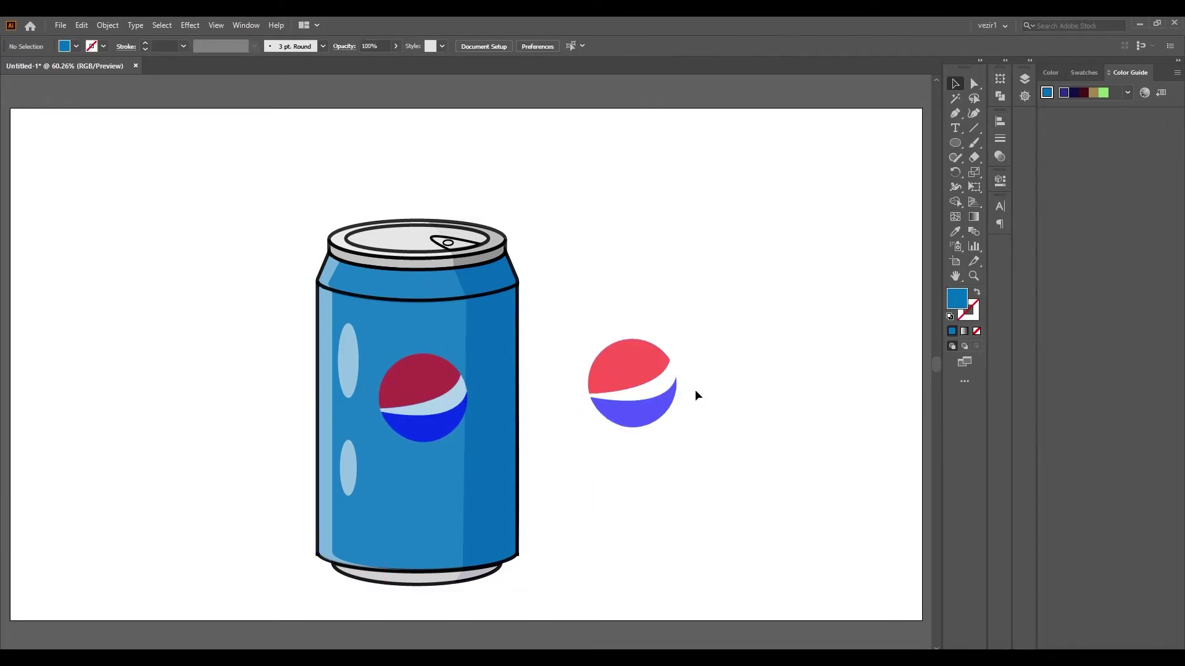
Set up the Ellipse tool with no fill and a white outline.
{"action": "left_click", "coordinate": [956, 143]}
{"action": "left_click", "coordinate": [977, 332]}
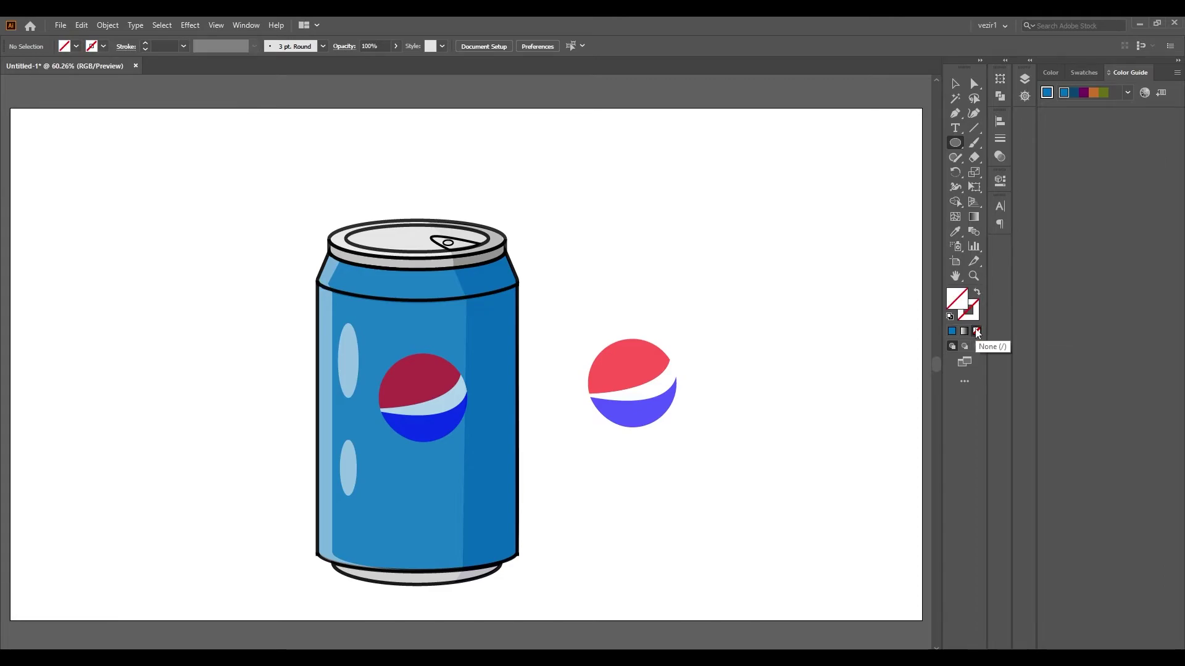
{"action": "left_click", "coordinate": [973, 317]}
{"action": "left_click", "coordinate": [1080, 73]}
{"action": "left_click", "coordinate": [1077, 138]}
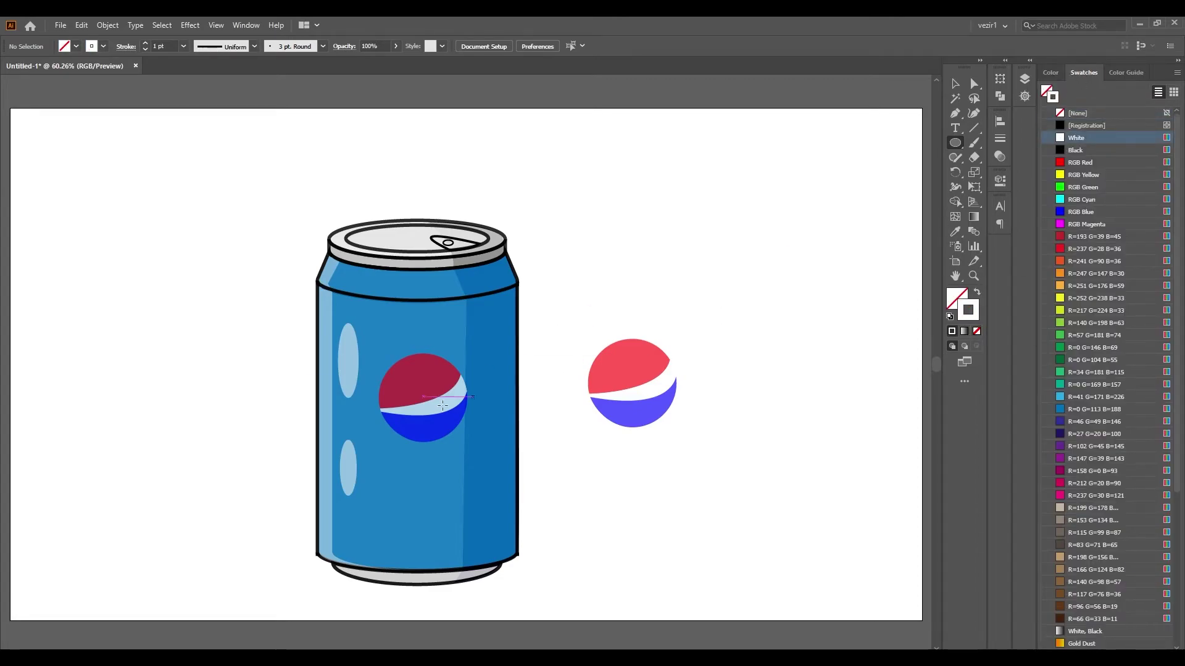
Draw a circle over the can's logo with a 3 pt white outline.
{"action": "scroll", "coordinate": [404, 395], "scroll_direction": "up", "scroll_amount": 5}
{"action": "mouse_move", "coordinate": [652, 220]}
{"action": "left_mouse_down"}
{"action": "mouse_move", "coordinate": [277, 609]}
{"action": "mouse_move", "coordinate": [279, 628]}
{"action": "left_mouse_up"}
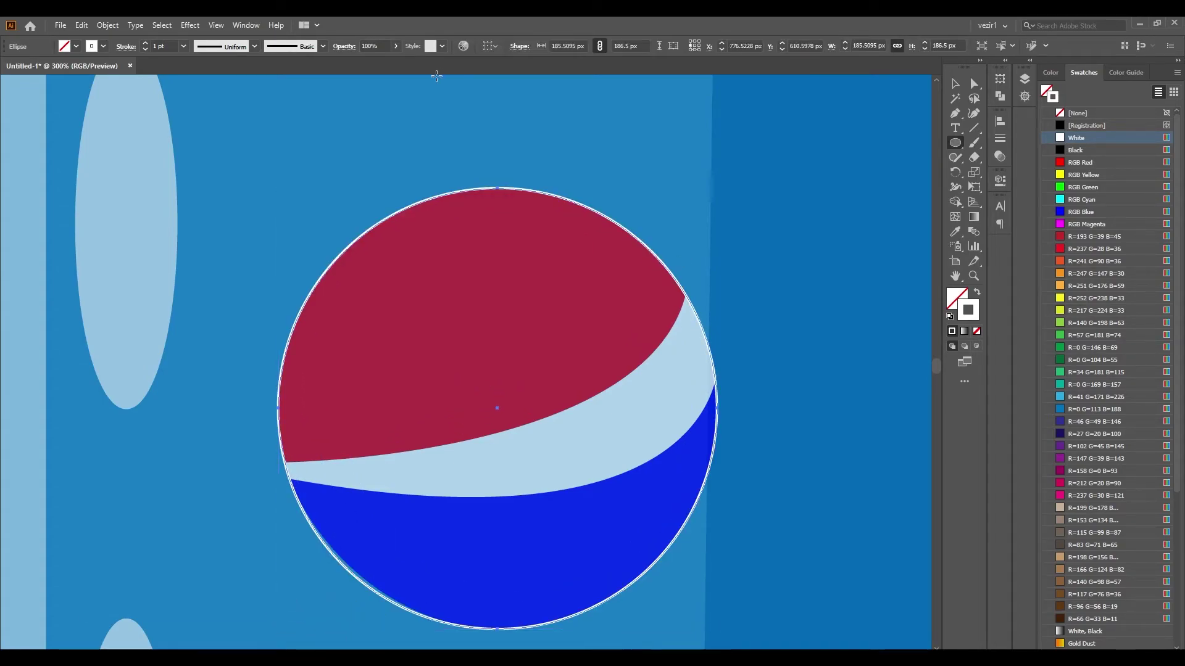
{"action": "left_click", "coordinate": [183, 46]}
{"action": "left_click", "coordinate": [203, 126]}
{"action": "left_click", "coordinate": [361, 278]}
Delete the reference logo beside the can.
{"action": "key", "text": "Escape"}
{"action": "key", "text": "v"}
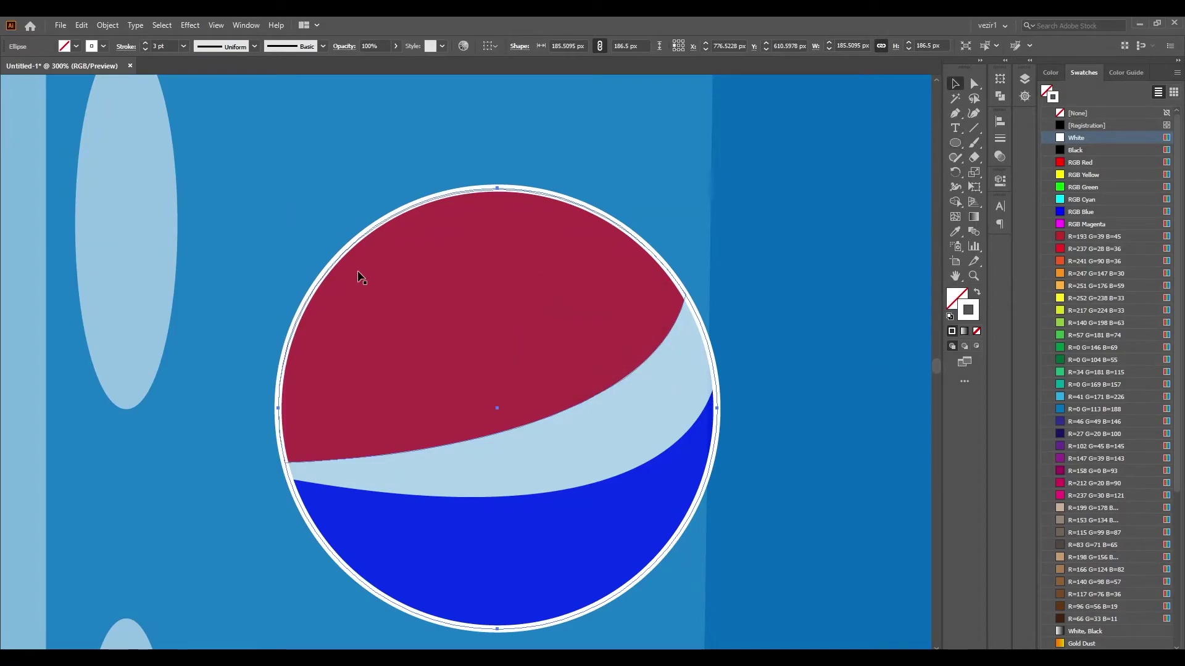
{"action": "scroll", "coordinate": [361, 278], "scroll_direction": "down", "scroll_amount": 2}
{"action": "scroll", "coordinate": [360, 278], "scroll_direction": "down", "scroll_amount": 2}
{"action": "left_click", "coordinate": [598, 336]}
{"action": "key", "text": "Delete"}
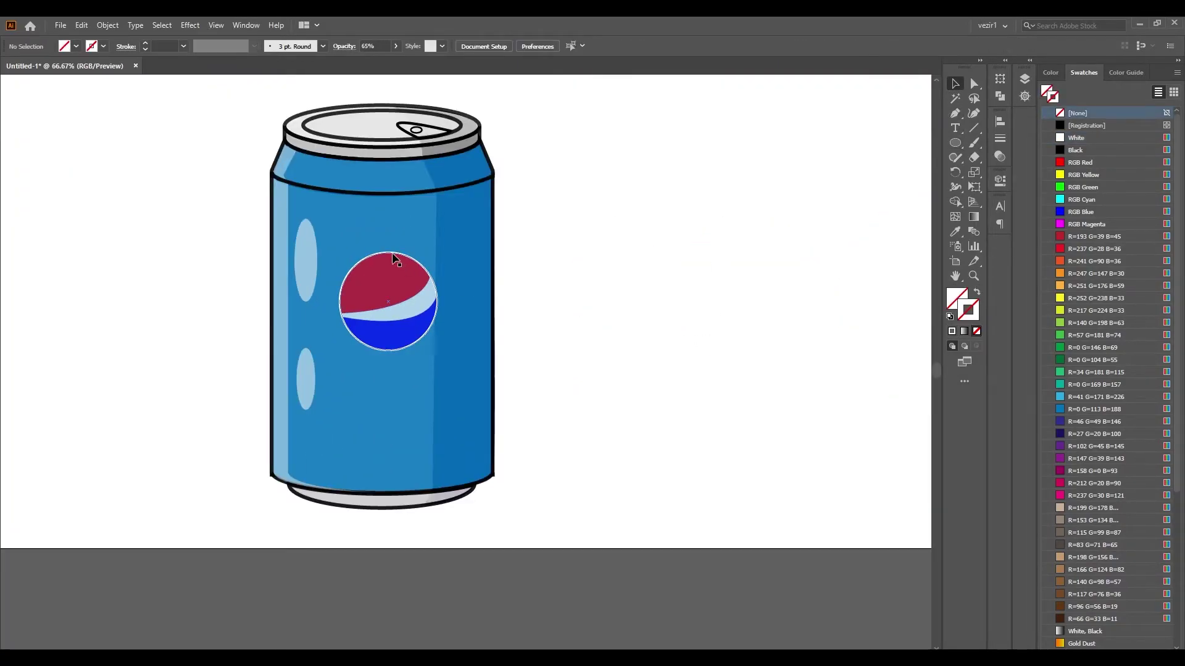
Check the logo circle's opacity and place a point text object right of the can.
{"action": "left_click", "coordinate": [395, 258]}
{"action": "left_click", "coordinate": [395, 46]}
{"action": "key", "text": "ctrl+0"}
{"action": "key", "text": "t"}
{"action": "left_click", "coordinate": [676, 390]}
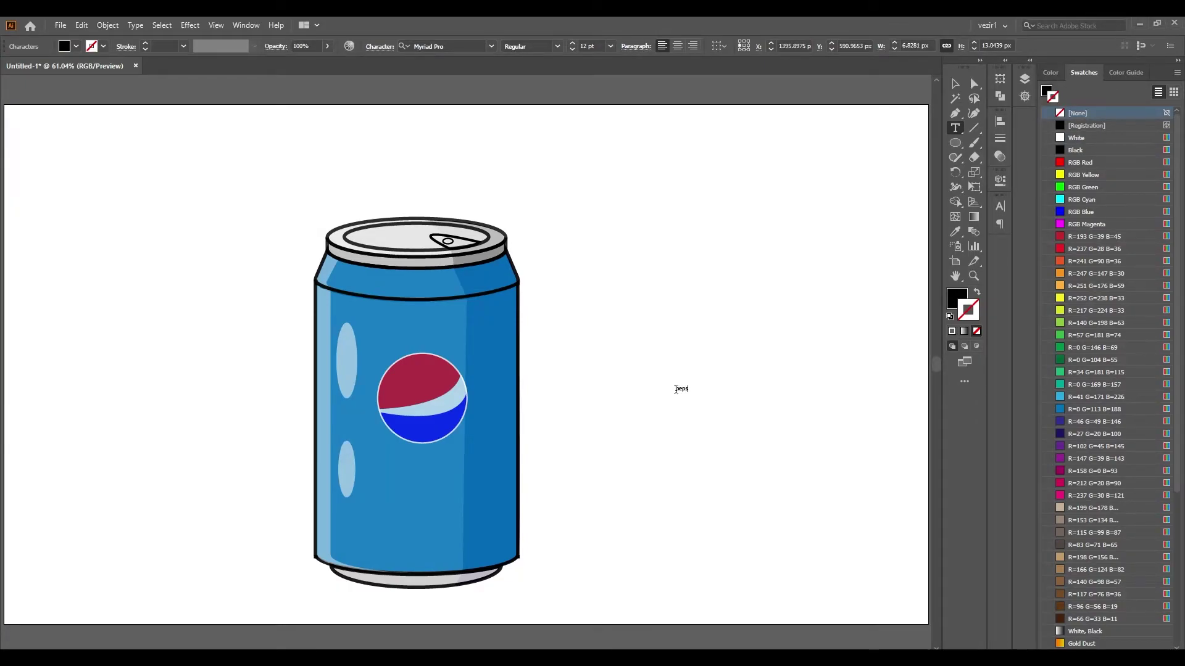
Set the 'pepsi' text to 72 pt and move it below the logo on the can.
{"action": "key", "text": "Escape"}
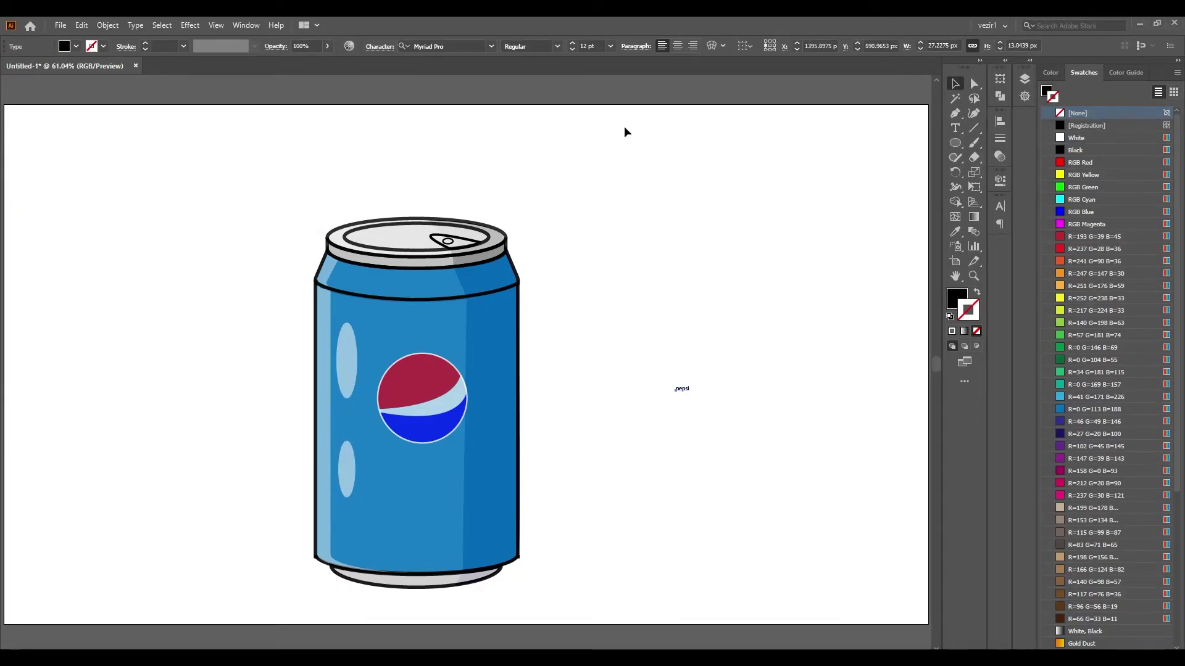
{"action": "left_click", "coordinate": [610, 46]}
{"action": "left_click", "coordinate": [628, 266]}
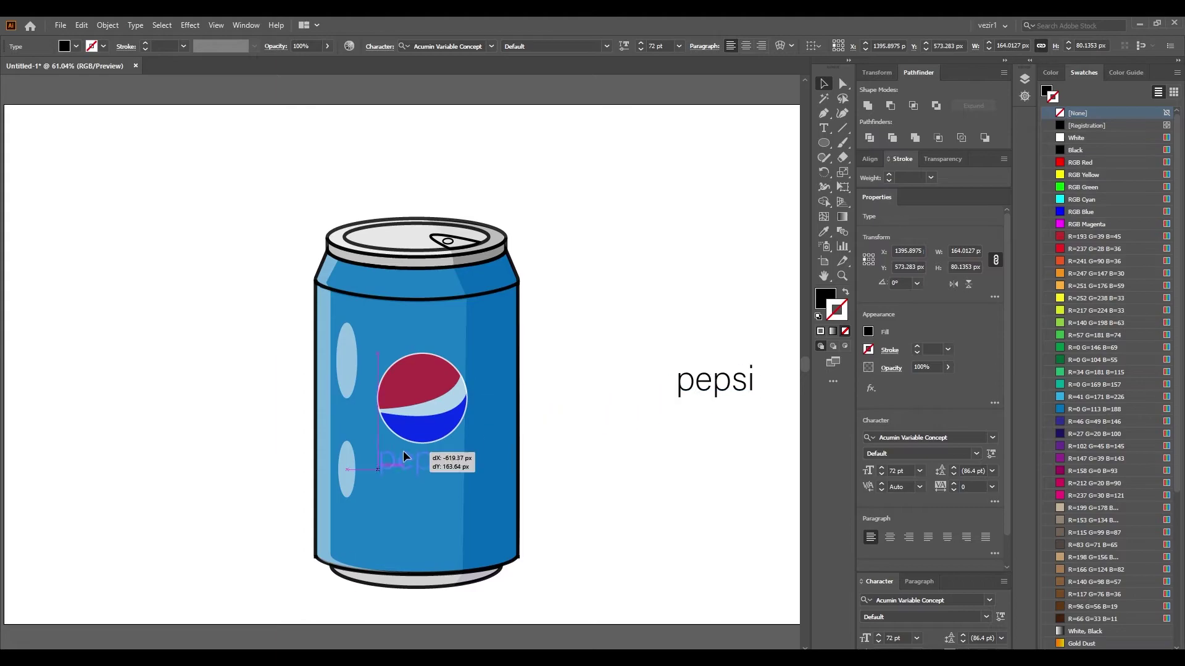
{"action": "left_click_drag", "start_coordinate": [404, 465], "coordinate": [401, 466]}
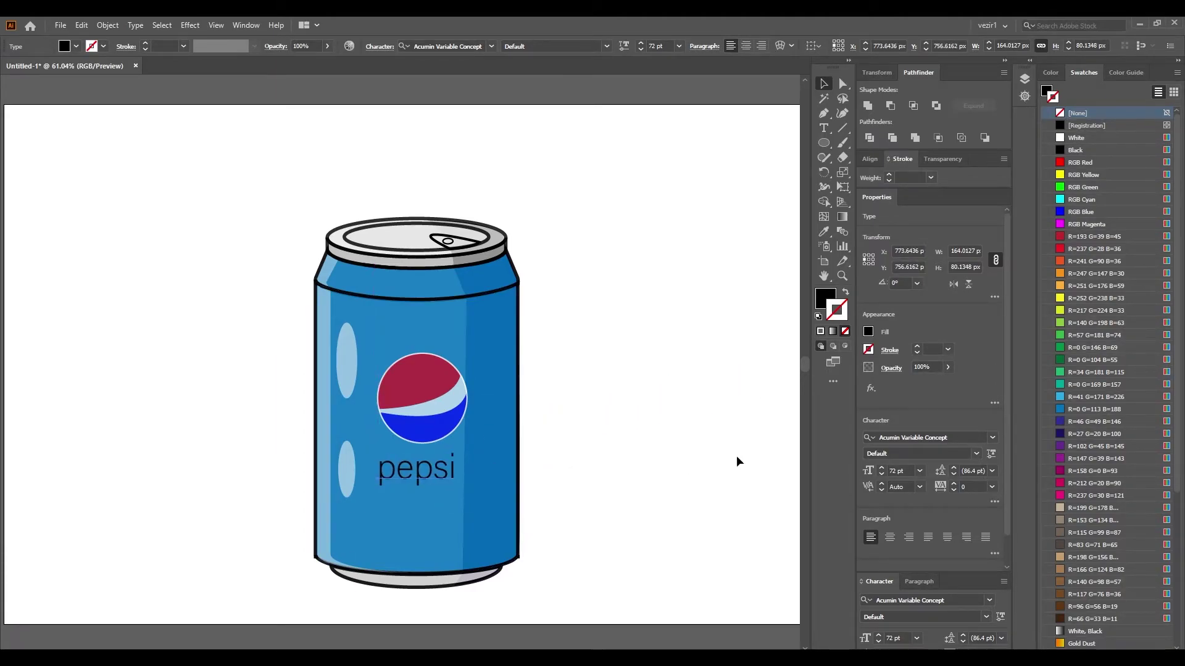
Give the 'pepsi' text a white fill with no outline.
{"action": "key", "text": "d"}
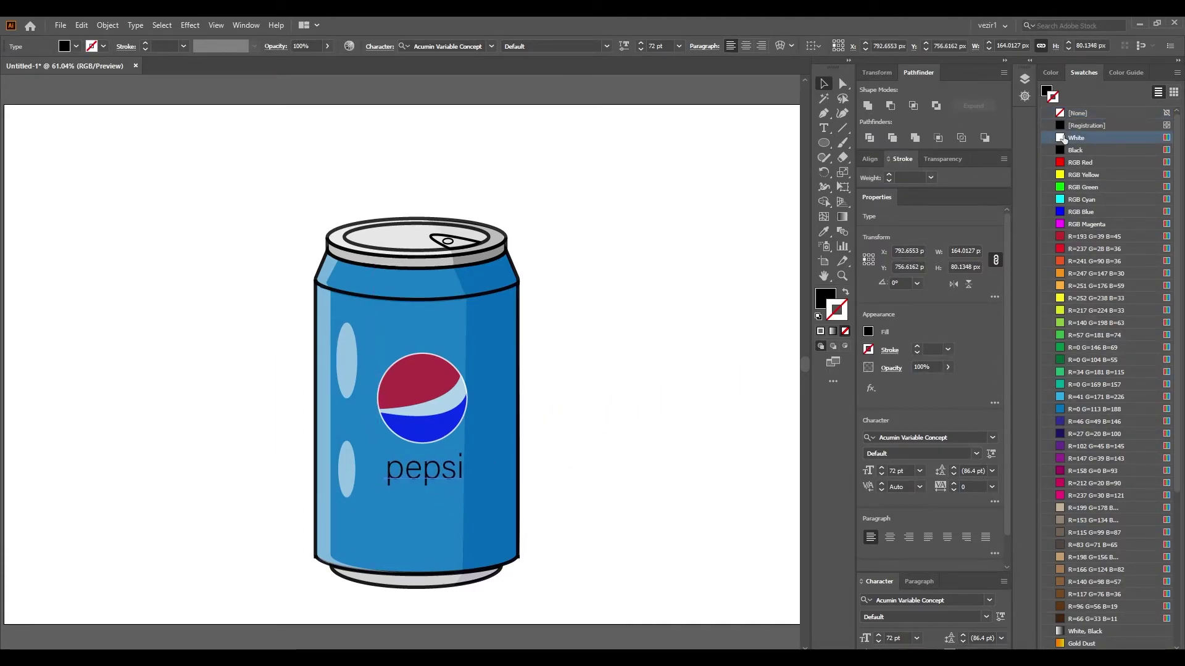
{"action": "left_click", "coordinate": [837, 311]}
{"action": "left_click", "coordinate": [846, 331]}
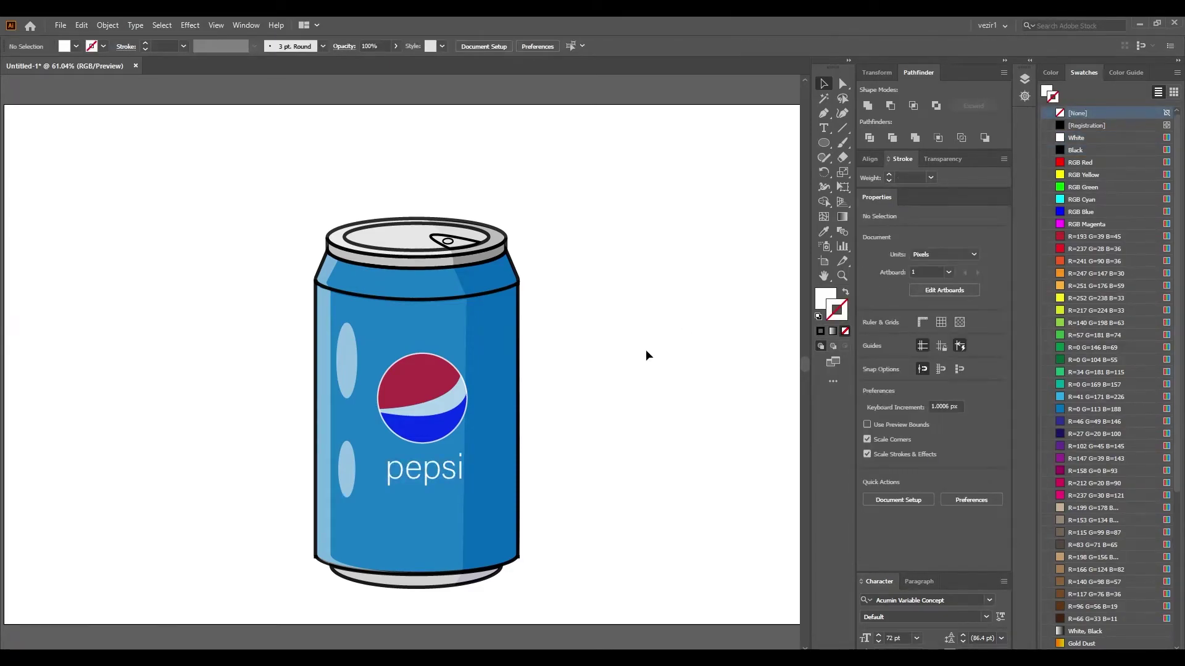
{"action": "left_click", "coordinate": [141, 247]}
{"action": "left_click", "coordinate": [400, 471]}
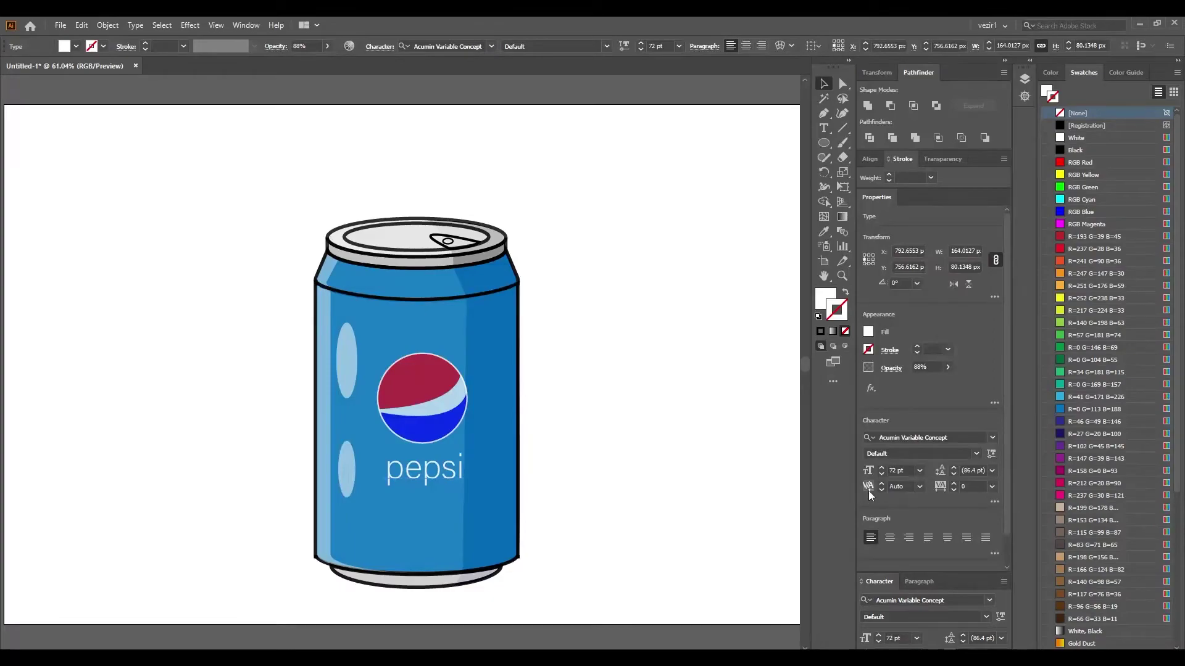
Raise the logo group's opacity to 68%, set the can body to 95%, and collapse the panel dock.
{"action": "key", "text": "ctrl+alt+["}
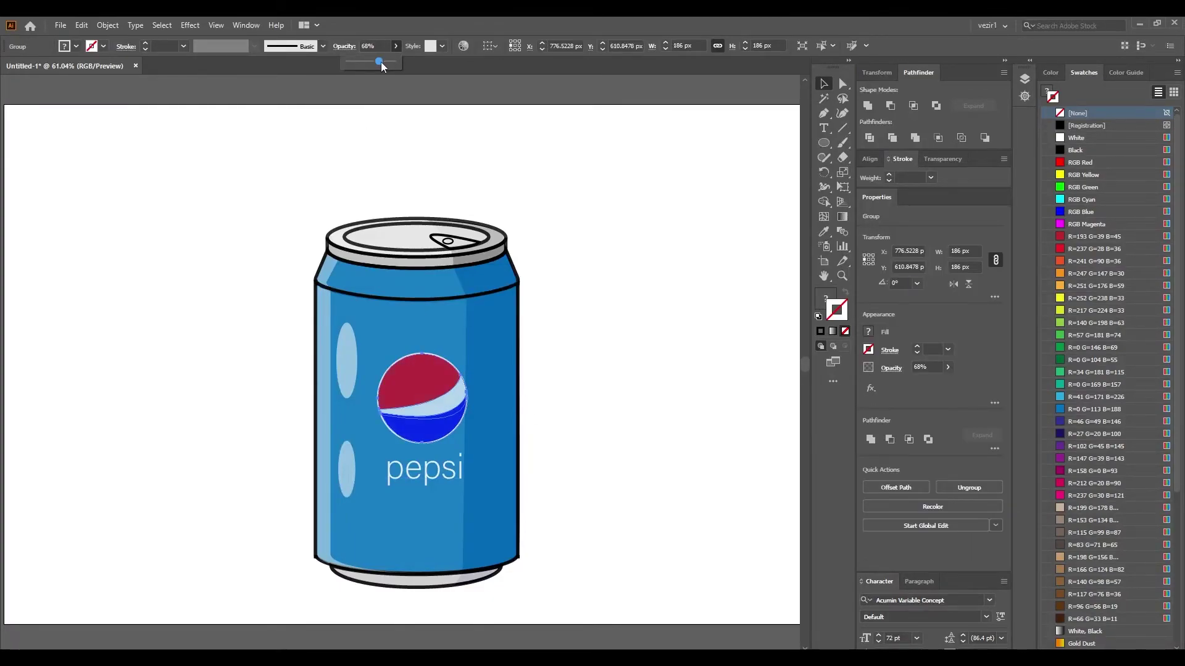
{"action": "left_click", "coordinate": [285, 132]}
{"action": "left_click", "coordinate": [324, 309]}
{"action": "left_click", "coordinate": [395, 46]}
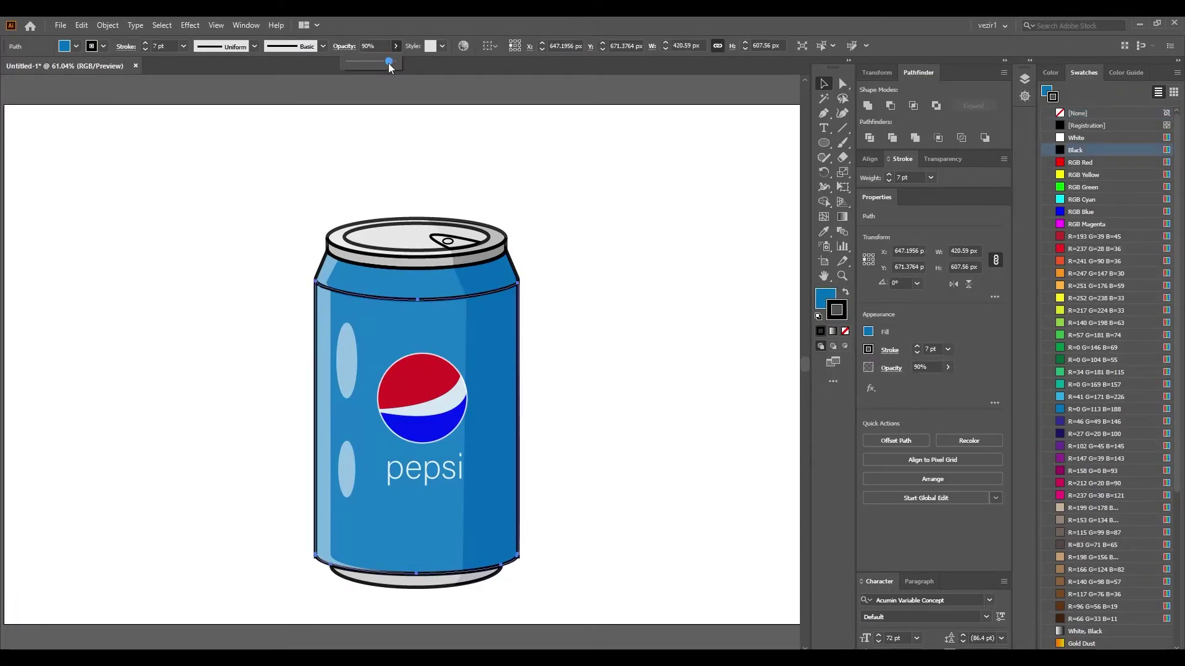
{"action": "mouse_move", "coordinate": [389, 64]}
{"action": "left_mouse_down"}
{"action": "mouse_move", "coordinate": [401, 66]}
{"action": "mouse_move", "coordinate": [391, 64]}
{"action": "left_mouse_up"}
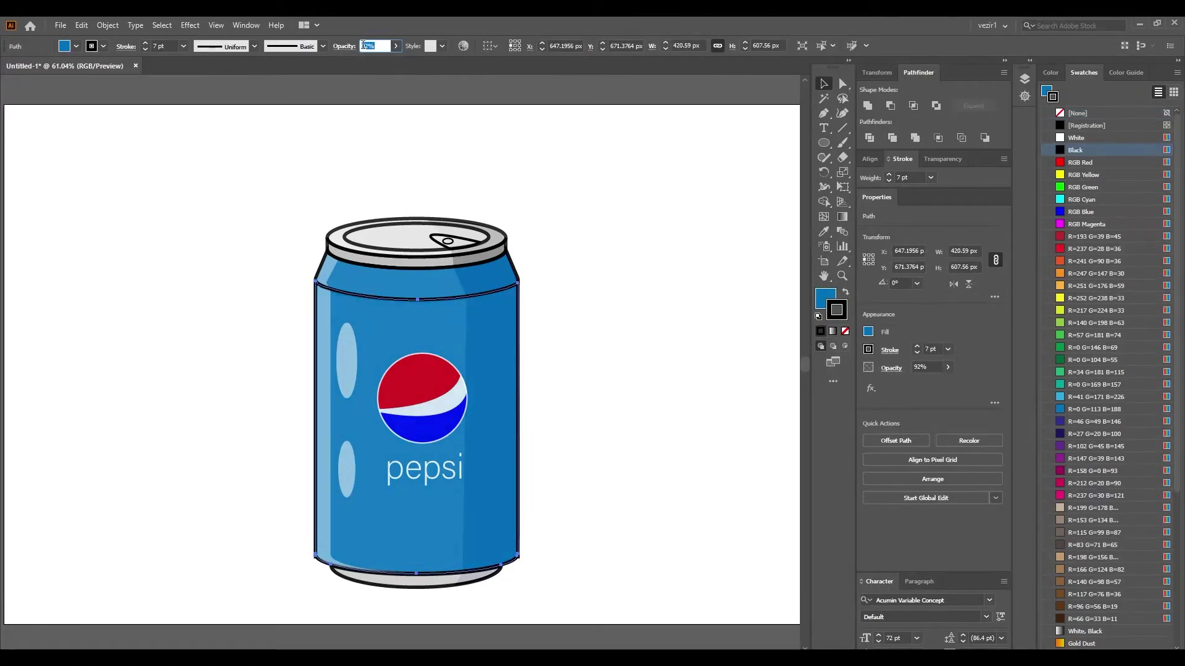
{"action": "key", "text": "Return"}
{"action": "left_click", "coordinate": [161, 279]}
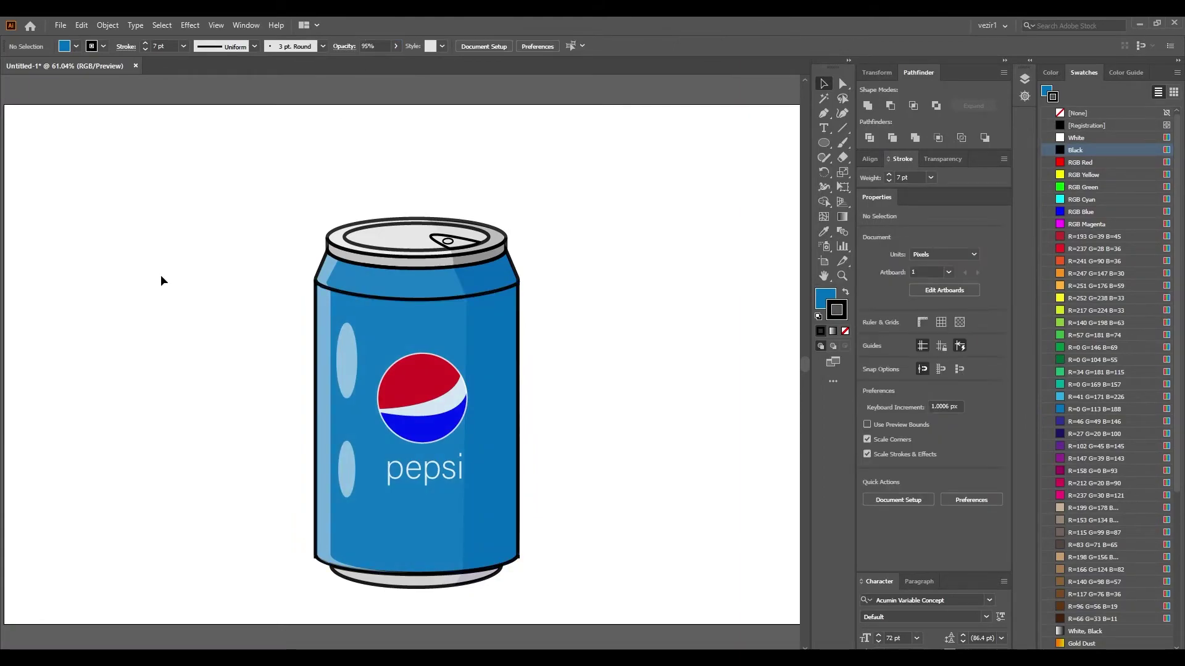
{"action": "left_click", "coordinate": [1004, 60]}
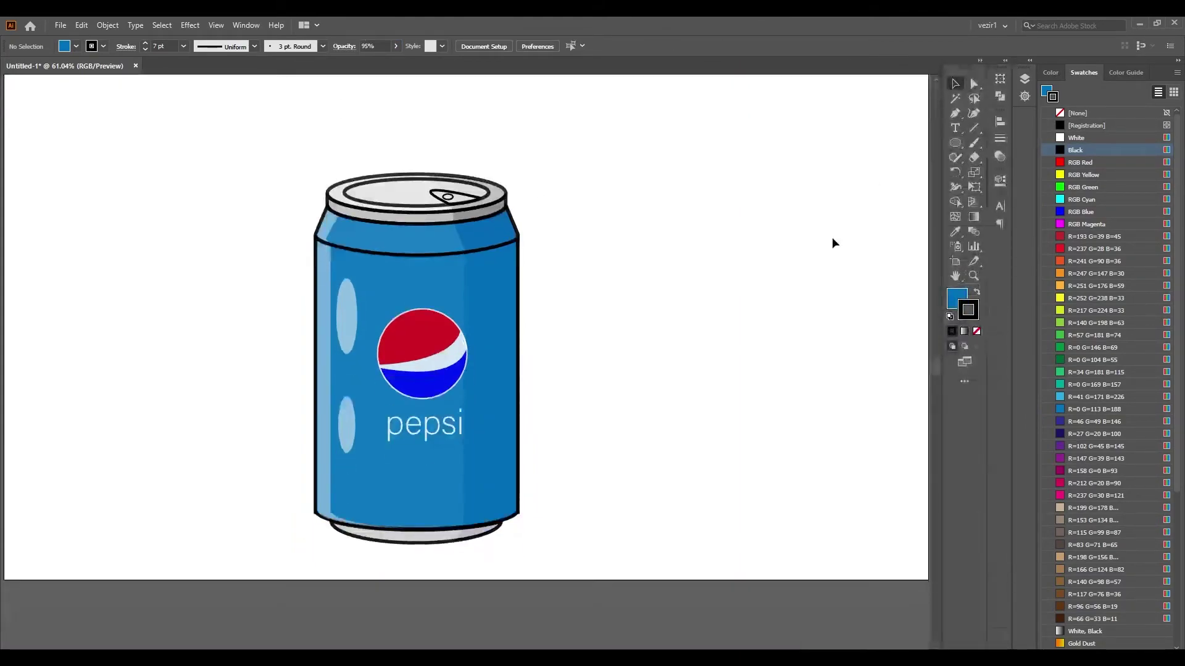
{"action": "scroll", "coordinate": [832, 235], "scroll_direction": "down", "scroll_amount": 1, "text": "alt"}
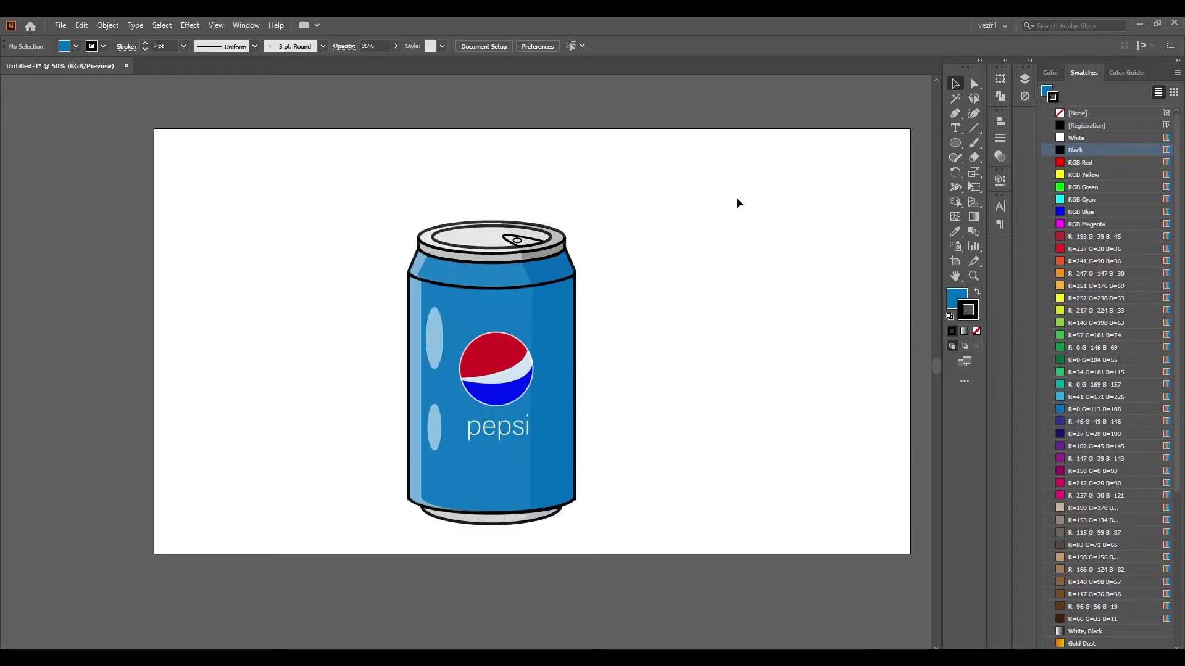
Nudge the whole can slightly up and to the right with the arrow keys.
{"action": "left_click_drag", "start_coordinate": [735, 198], "coordinate": [318, 524]}
{"action": "key", "text": "Right"}
{"action": "key", "text": "Right"}
{"action": "key", "text": "Right"}
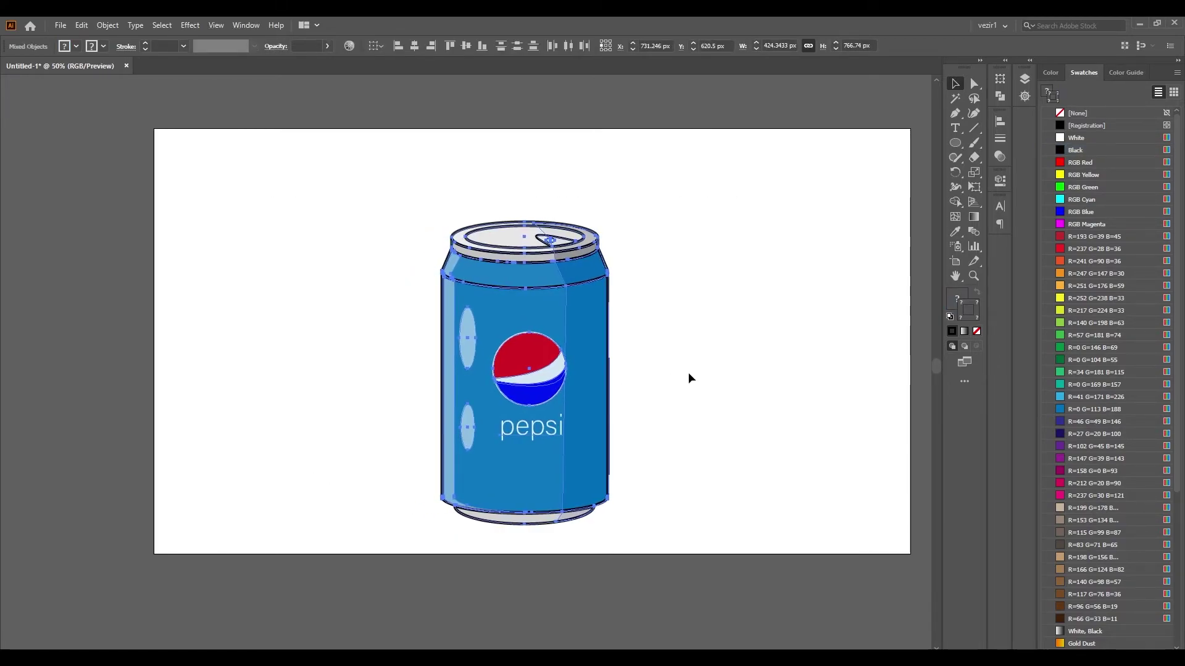
{"action": "key", "text": "Up"}
{"action": "key", "text": "Up"}
{"action": "key", "text": "Up"}
{"action": "left_click", "coordinate": [687, 372]}
{"action": "scroll", "coordinate": [1108, 569], "scroll_direction": "down", "scroll_amount": 5}
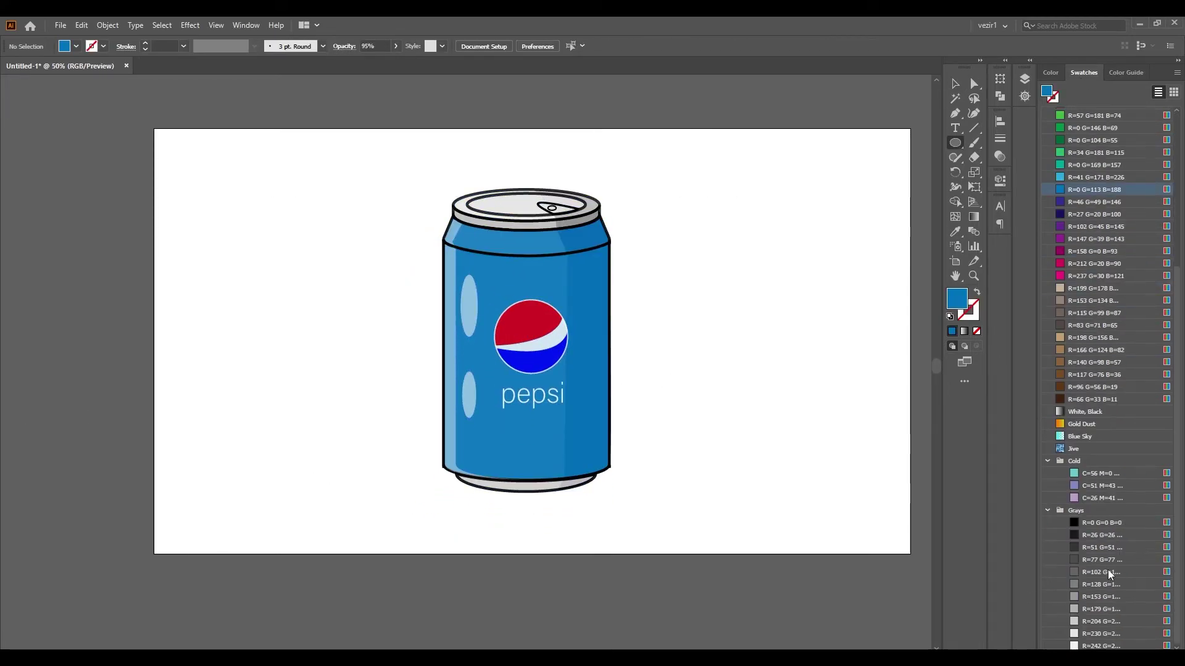
Draw a flat grey ellipse about 596 by 83 px below the can's base.
{"action": "left_click", "coordinate": [1101, 597]}
{"action": "key", "text": "l"}
{"action": "left_click_drag", "start_coordinate": [526, 493], "coordinate": [701, 523]}
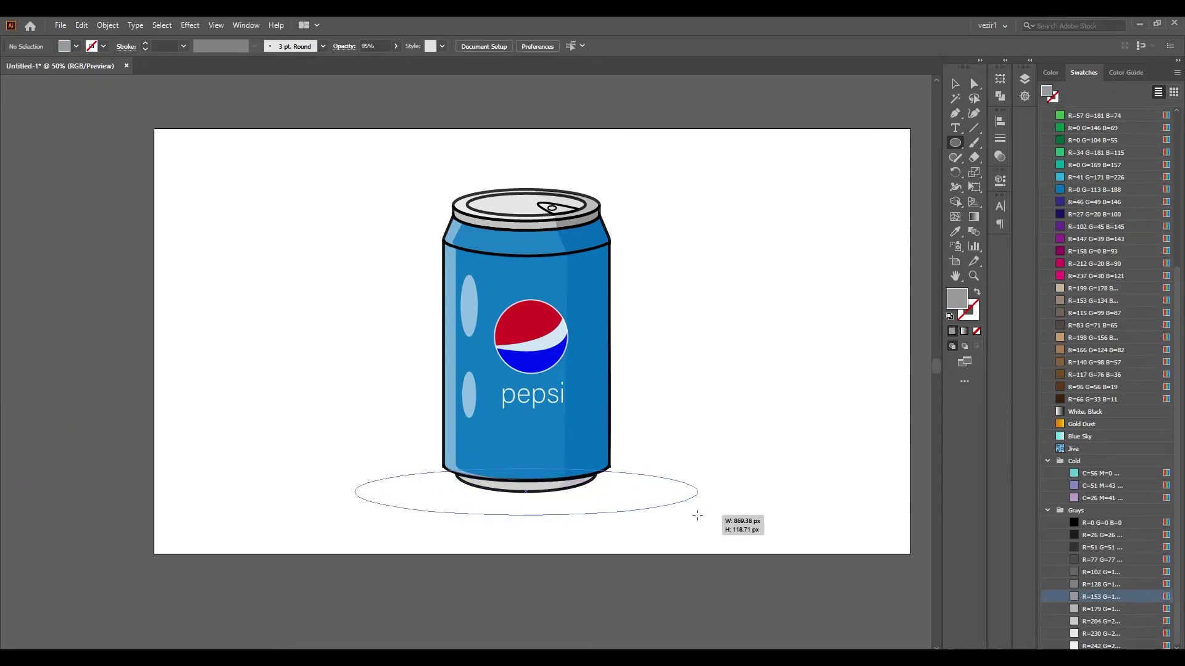
{"action": "left_click_drag", "start_coordinate": [702, 522], "coordinate": [776, 498]}
{"action": "key", "text": "v"}
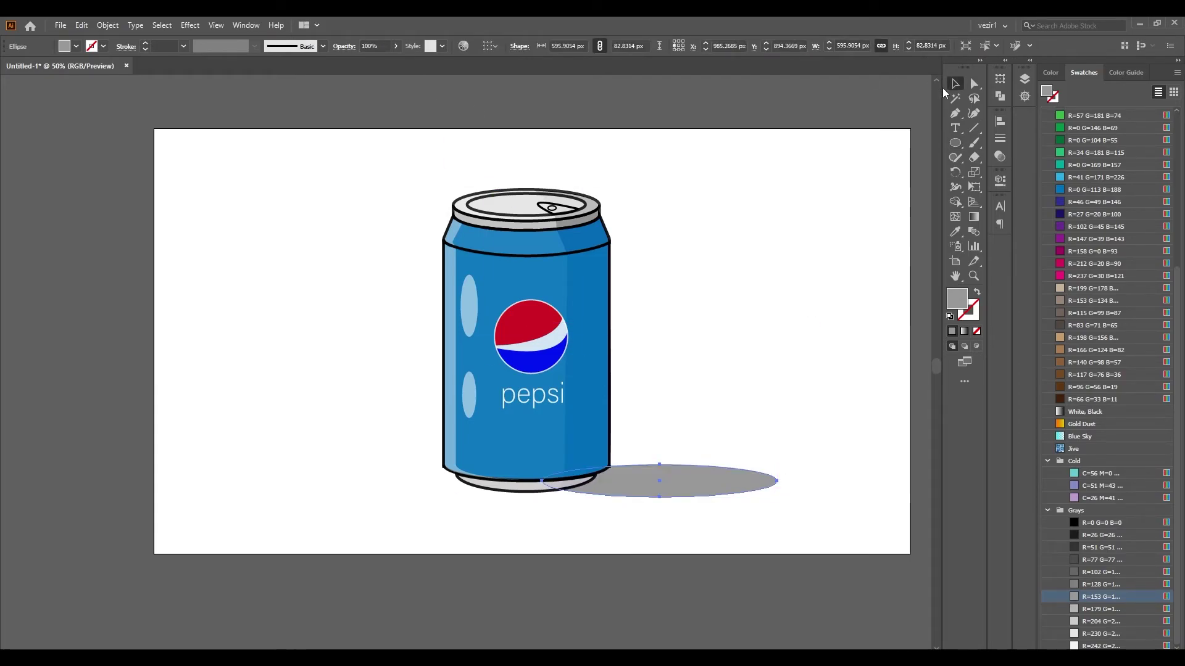
Set the shadow ellipse to 46% opacity and scale it up proportionally.
{"action": "left_click", "coordinate": [370, 62]}
{"action": "left_click", "coordinate": [55, 244]}
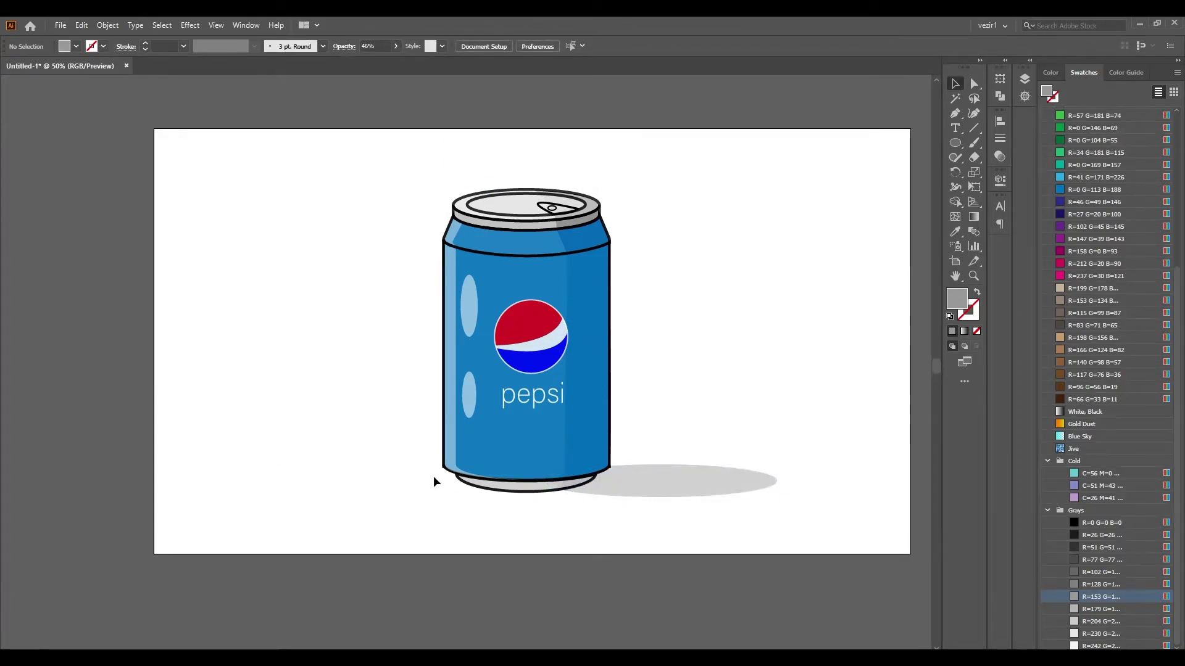
{"action": "left_click", "coordinate": [716, 484]}
{"action": "left_click", "coordinate": [909, 43]}
{"action": "left_click", "coordinate": [294, 327]}
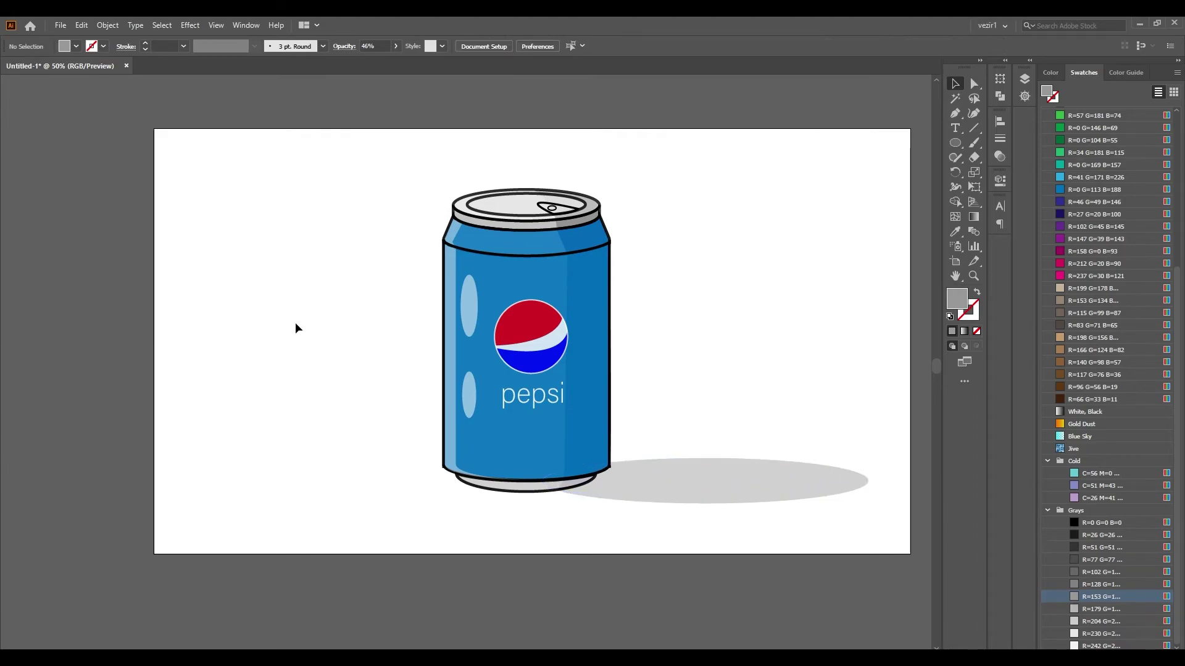
{"action": "scroll", "coordinate": [295, 321], "scroll_direction": "right", "scroll_amount": 2}
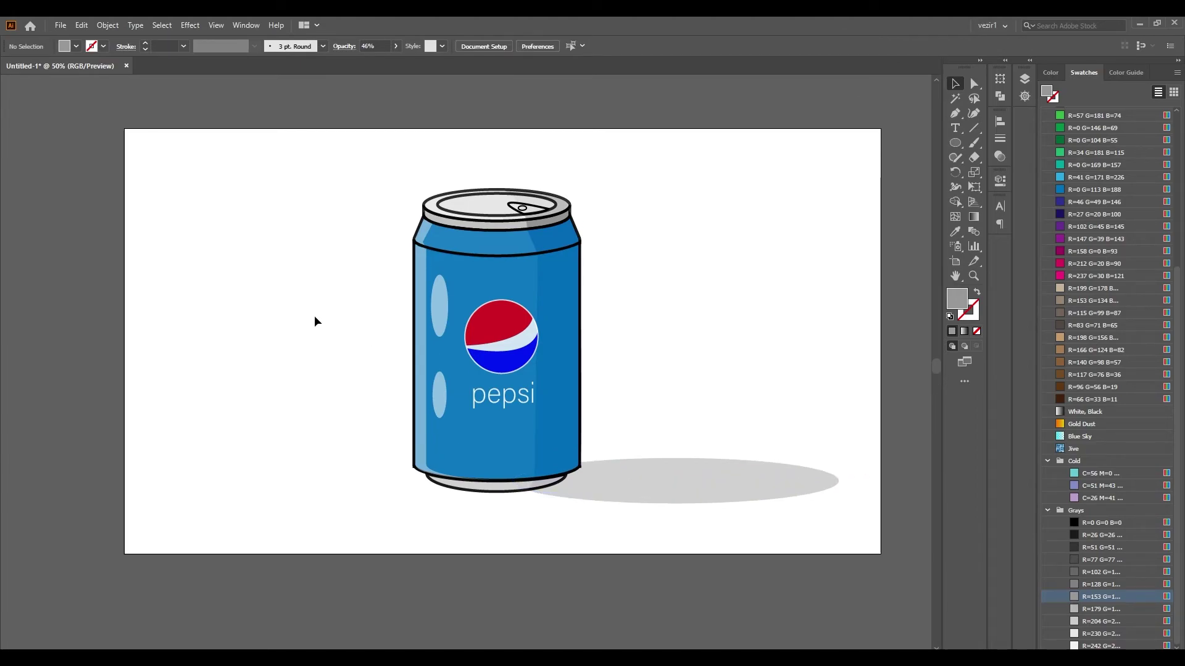
{"action": "left_click", "coordinate": [955, 142]}
Add a small tilted highlight on the logo's red top at 46% opacity.
{"action": "left_click", "coordinate": [439, 395], "text": "ctrl"}
{"action": "scroll", "coordinate": [440, 305], "scroll_direction": "up", "scroll_amount": 3, "text": "alt"}
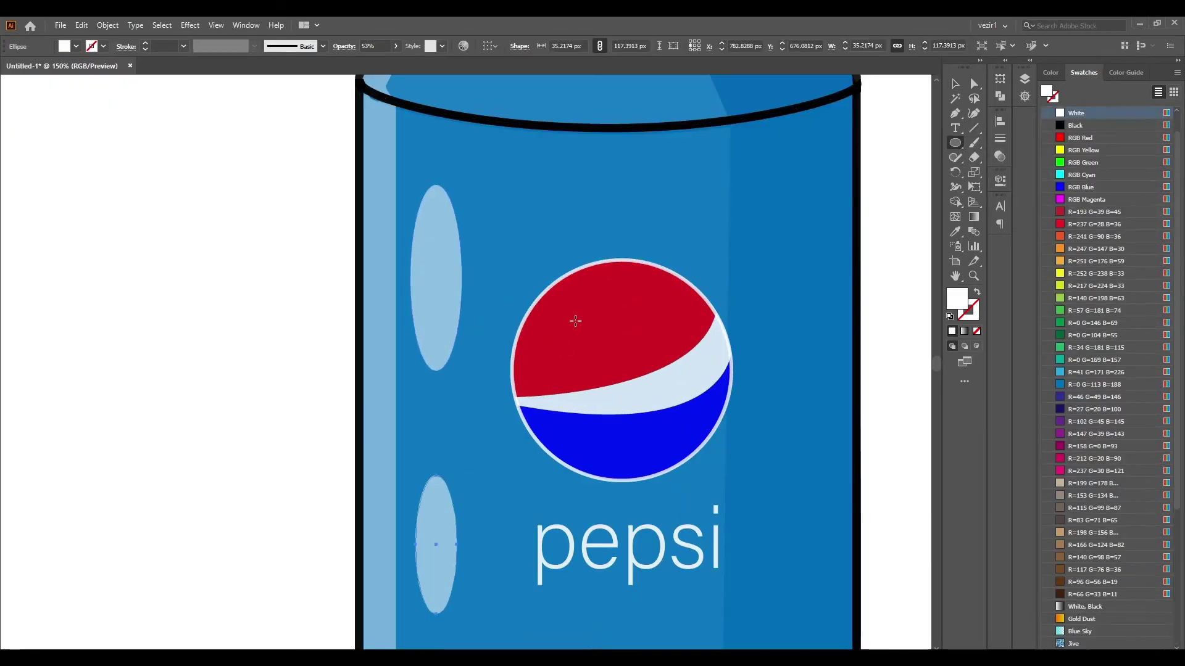
{"action": "mouse_move", "coordinate": [604, 284]}
{"action": "left_mouse_down"}
{"action": "mouse_move", "coordinate": [568, 301]}
{"action": "mouse_move", "coordinate": [579, 298]}
{"action": "left_mouse_up"}
{"action": "key", "text": "v"}
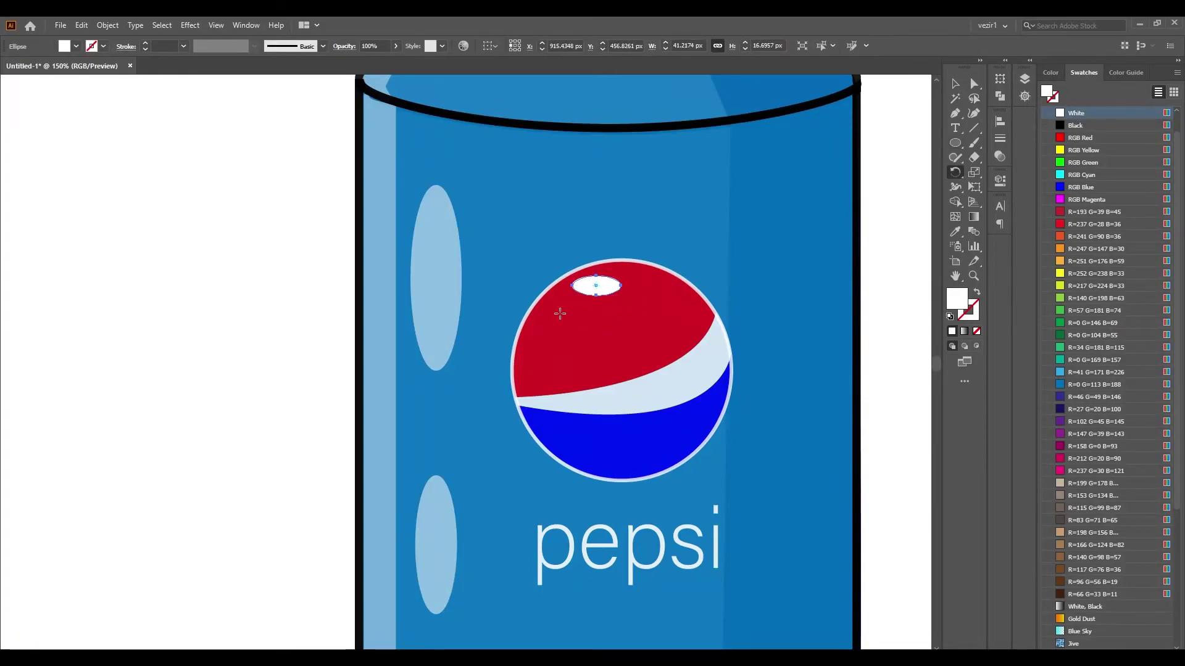
{"action": "left_click_drag", "start_coordinate": [555, 312], "coordinate": [577, 331]}
{"action": "left_click_drag", "start_coordinate": [393, 61], "coordinate": [381, 61]}
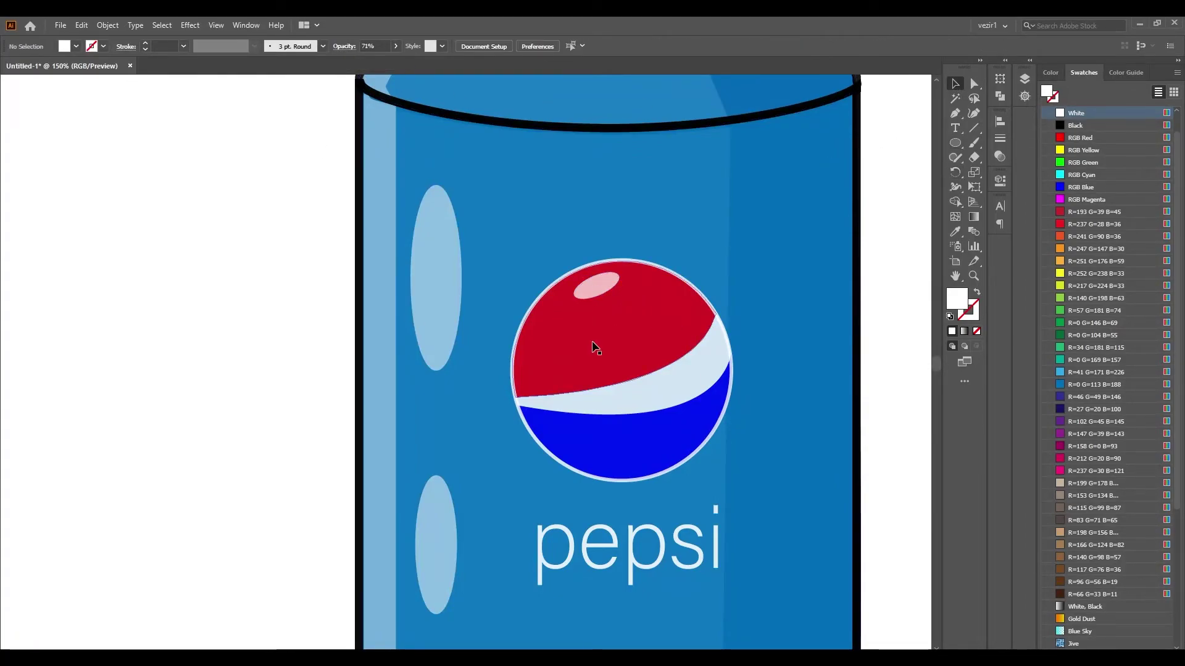
{"action": "left_click_drag", "start_coordinate": [596, 285], "coordinate": [582, 294]}
{"action": "left_click", "coordinate": [395, 46]}
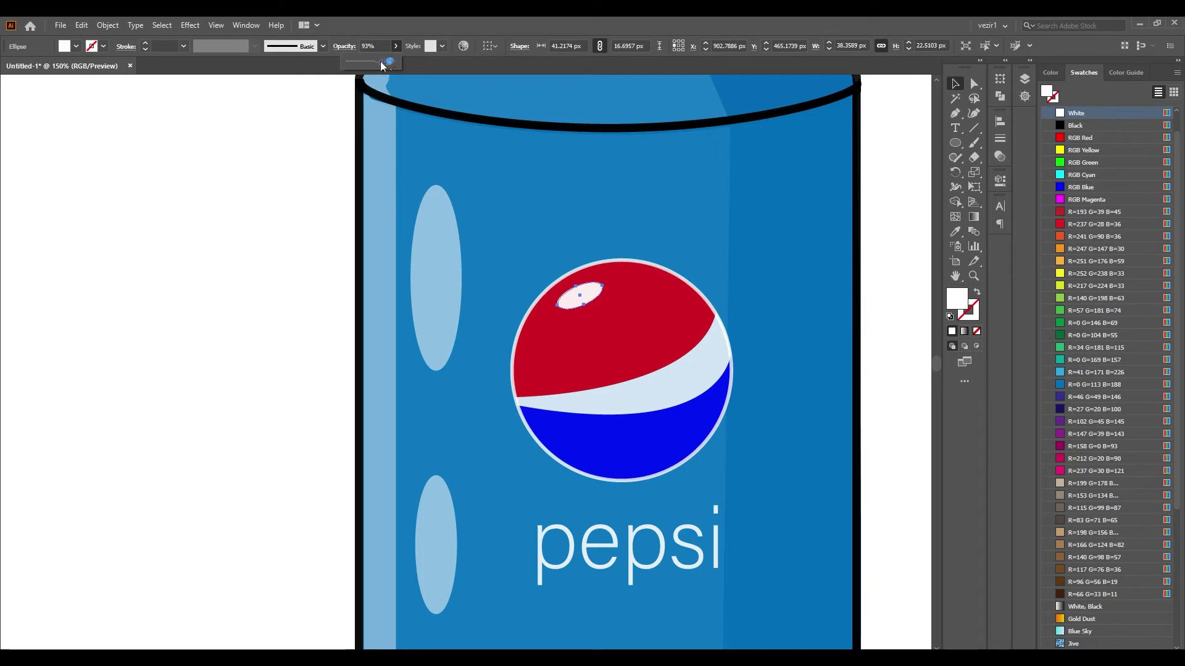
{"action": "left_click_drag", "start_coordinate": [383, 65], "coordinate": [369, 63]}
{"action": "left_click", "coordinate": [259, 186]}
{"action": "left_click_drag", "start_coordinate": [580, 295], "coordinate": [562, 316]}
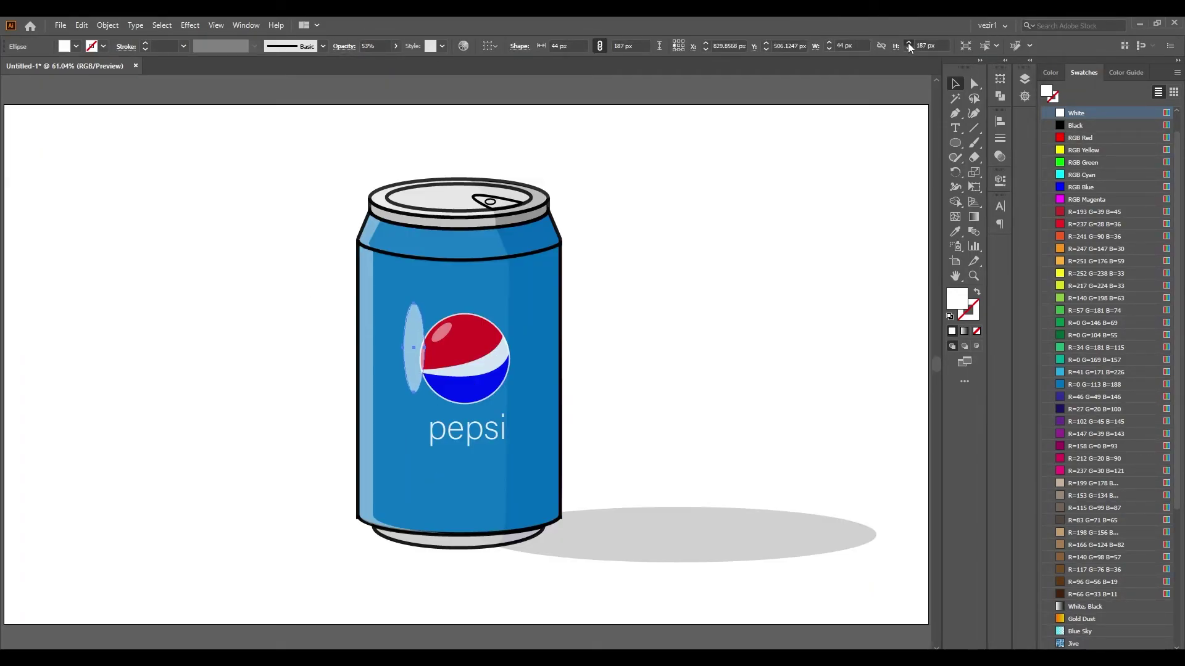
Make the can's left highlight taller and shift it slightly left.
{"action": "left_click", "coordinate": [908, 43]}
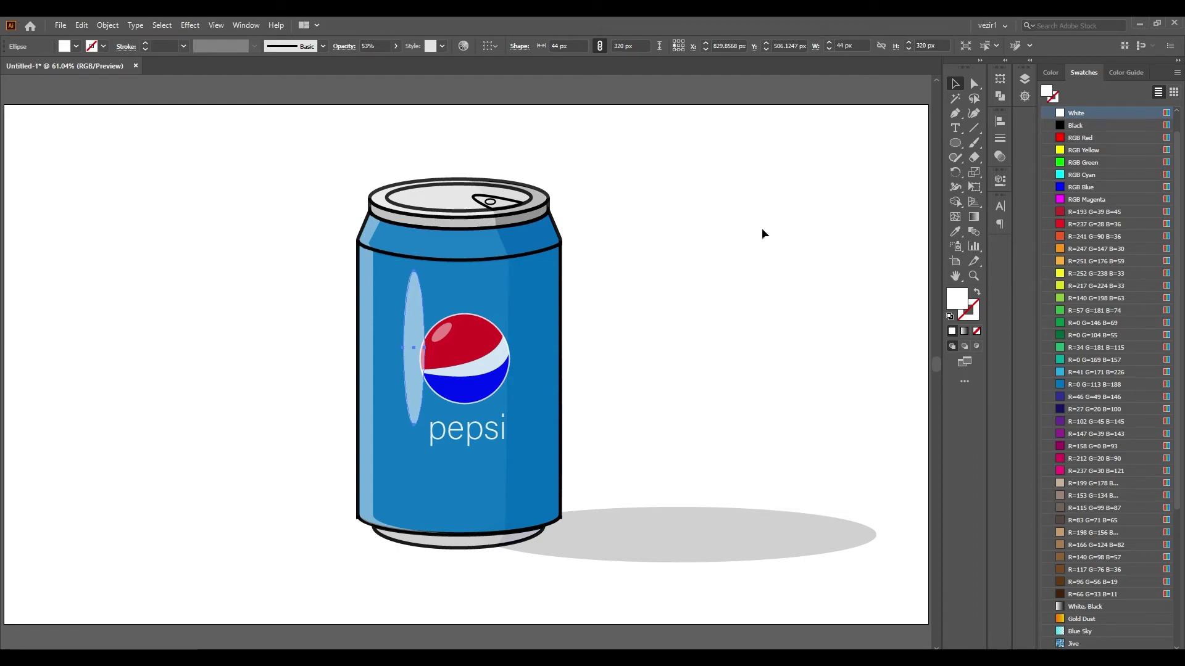
{"action": "left_click", "coordinate": [761, 228]}
{"action": "left_click_drag", "start_coordinate": [406, 316], "coordinate": [398, 316]}
{"action": "left_click", "coordinate": [369, 327]}
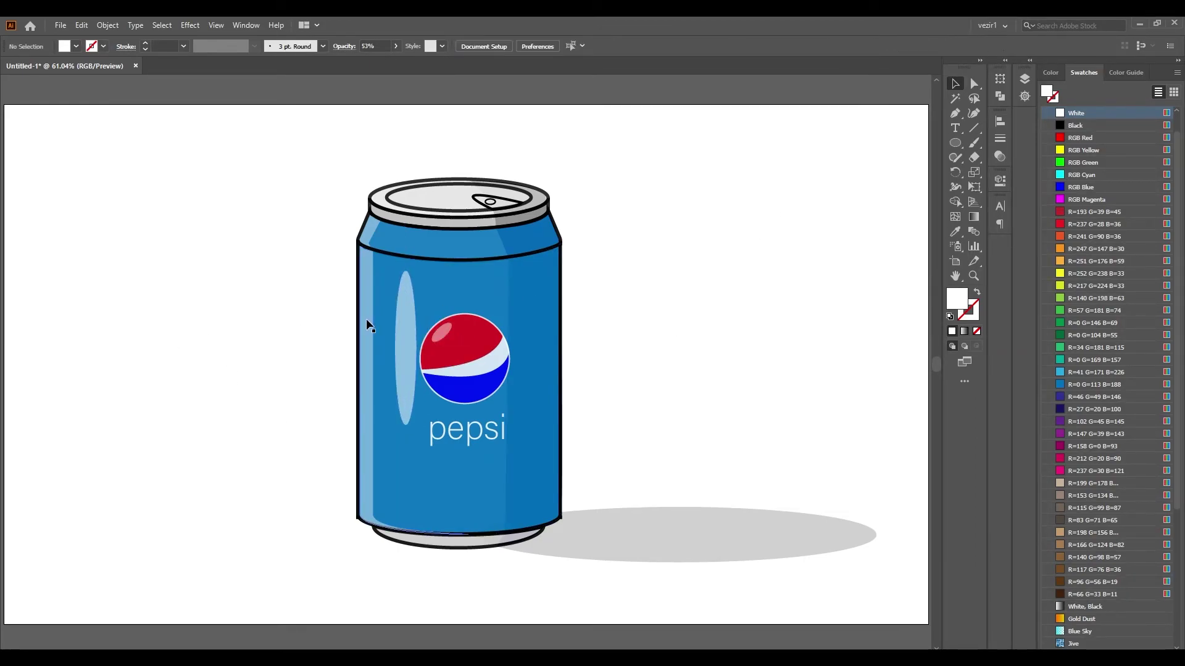
Draw a small white ellipse low in the highlight strip, then zoom out to the whole artboard.
{"action": "key", "text": "ctrl+plus"}
{"action": "key", "text": "ctrl+plus"}
{"action": "key", "text": "ctrl+plus"}
{"action": "left_click_drag", "start_coordinate": [320, 354], "coordinate": [310, 441]}
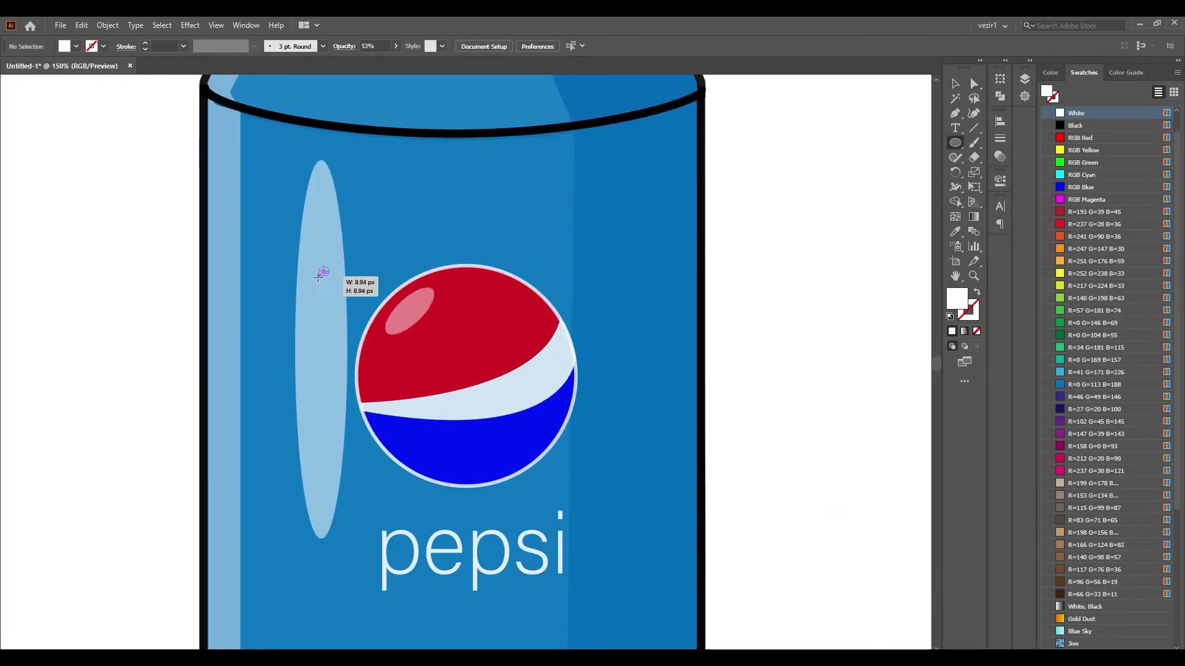
{"action": "key", "text": "v"}
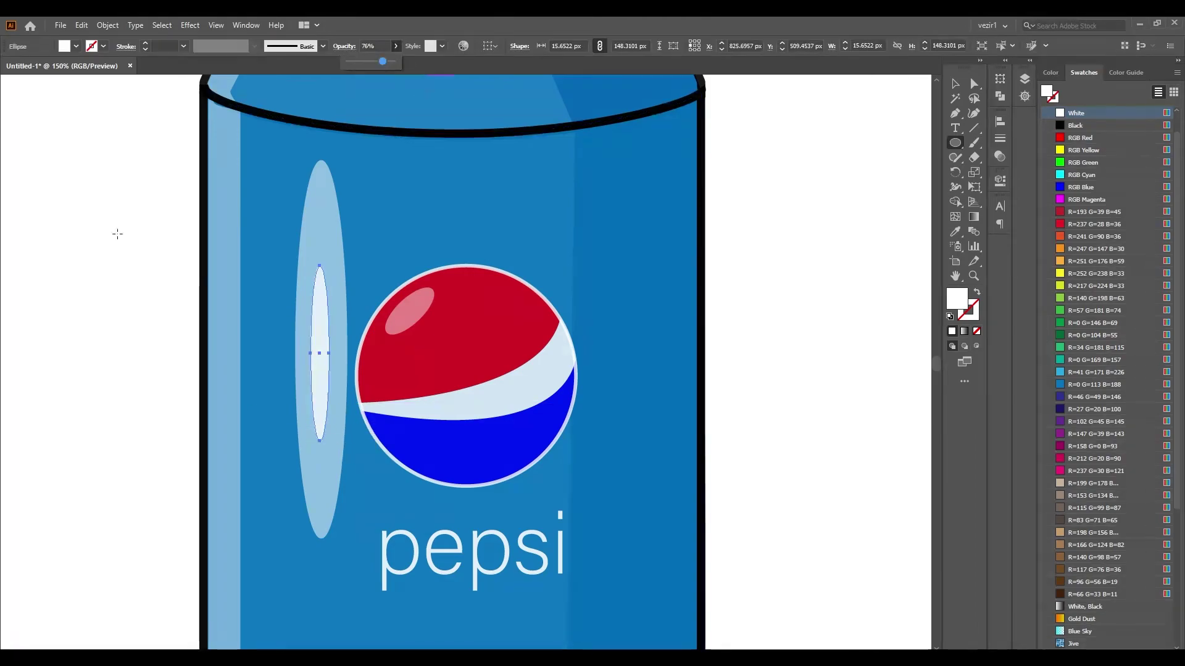
{"action": "left_click", "coordinate": [854, 198]}
{"action": "left_click_drag", "start_coordinate": [310, 369], "coordinate": [311, 417]}
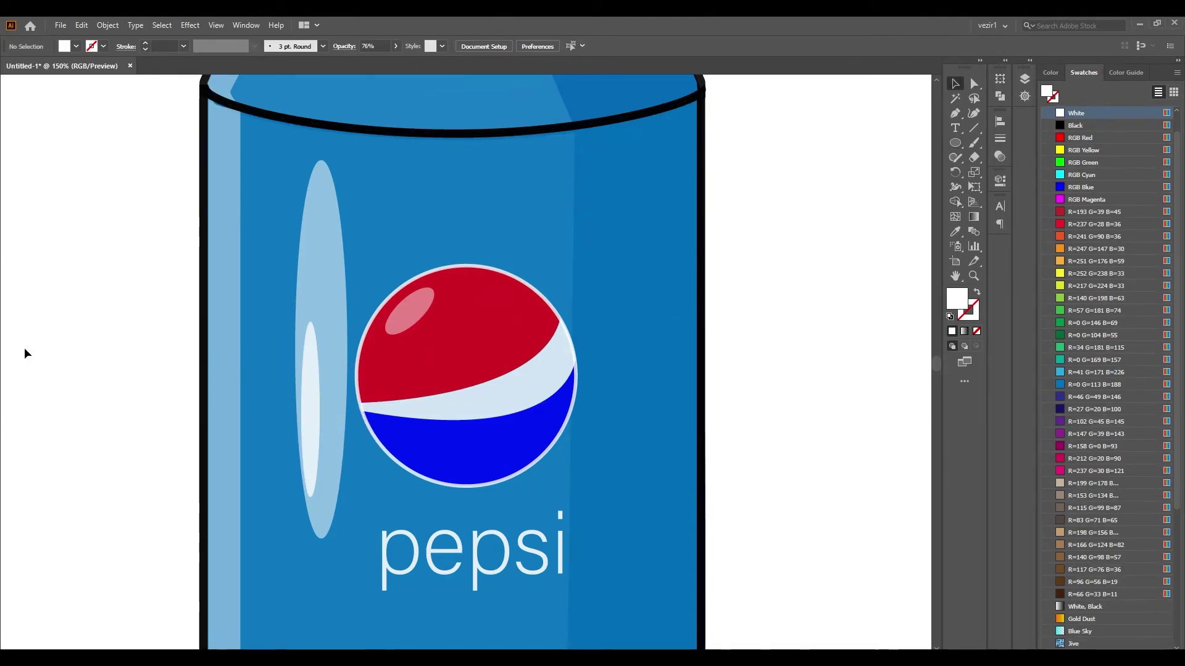
{"action": "key", "text": "ctrl+0"}
{"action": "left_click", "coordinate": [476, 213]}
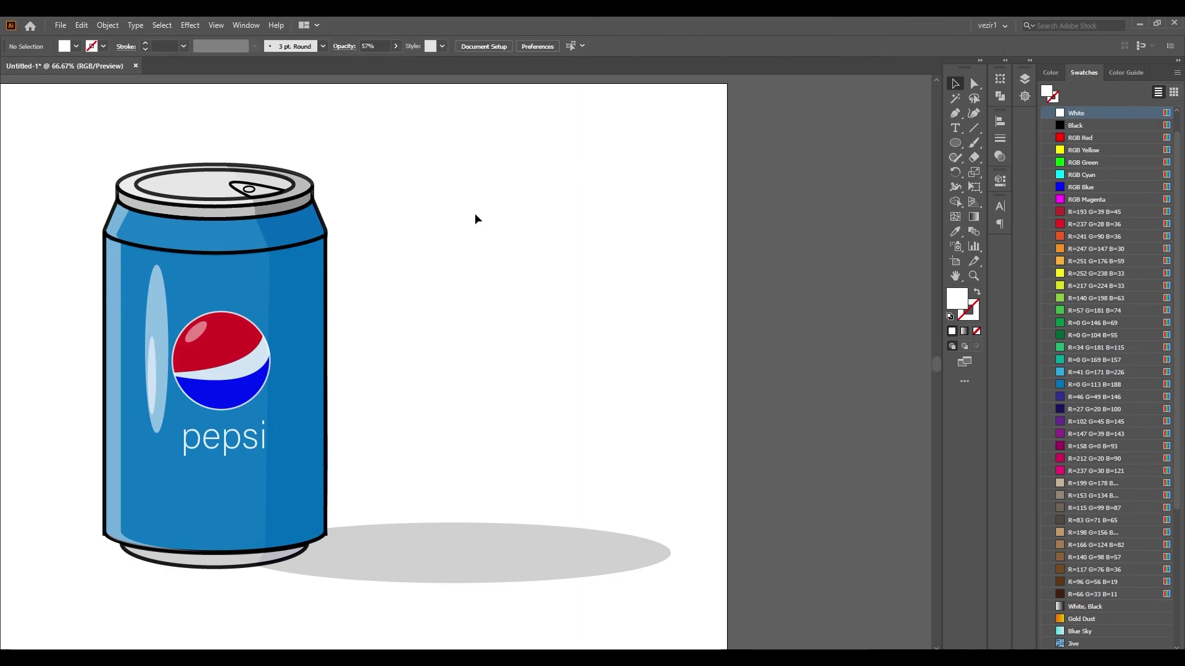
{"action": "key", "text": "ctrl+minus"}
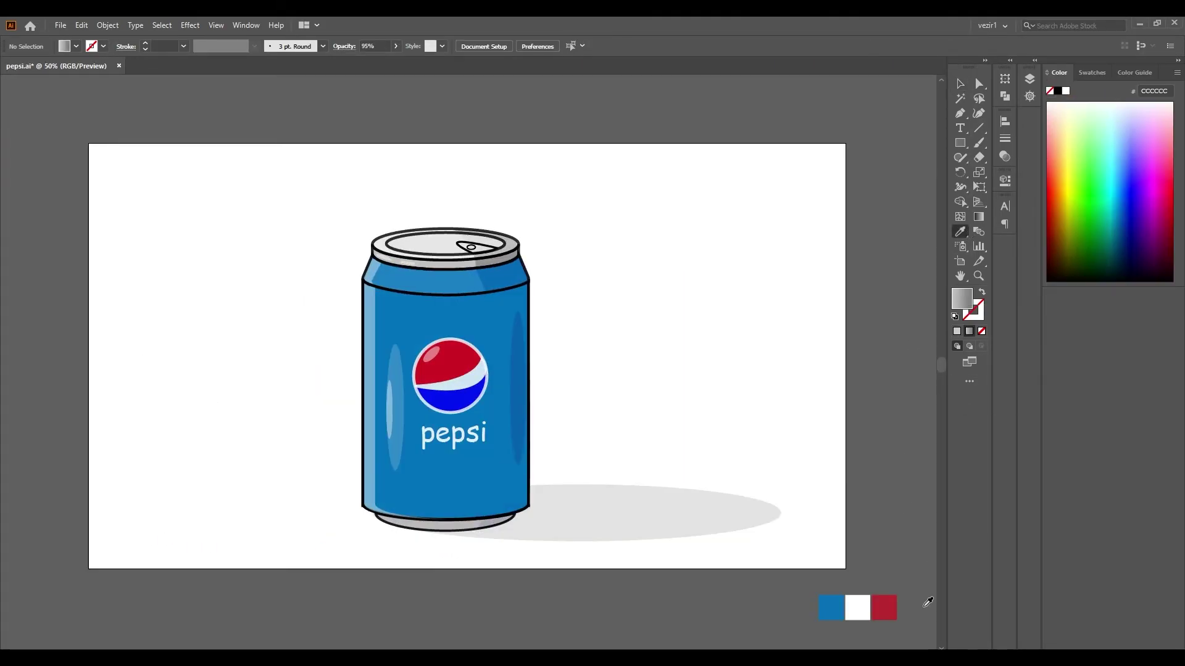
Draw a red rectangle across the top of the artboard.
{"action": "left_click", "coordinate": [892, 610]}
{"action": "key", "text": "m"}
{"action": "mouse_move", "coordinate": [89, 144]}
{"action": "left_mouse_down"}
{"action": "mouse_move", "coordinate": [338, 302]}
{"action": "mouse_move", "coordinate": [846, 322]}
{"action": "left_mouse_up"}
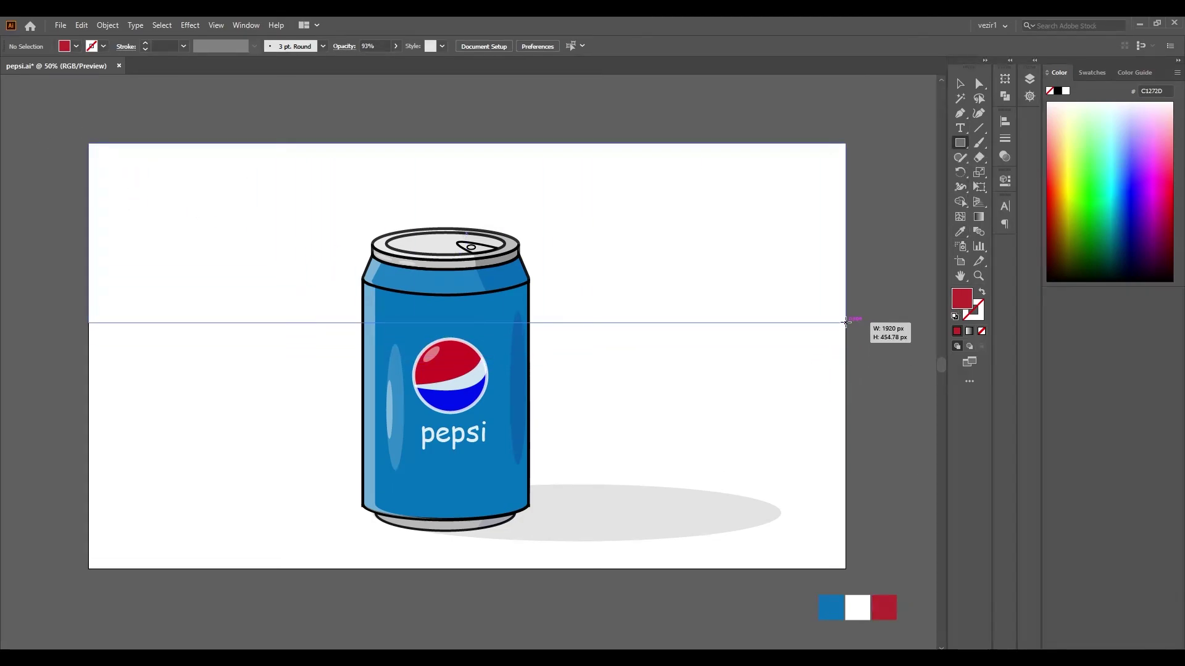
{"action": "left_click", "coordinate": [960, 231]}
{"action": "left_click", "coordinate": [857, 608]}
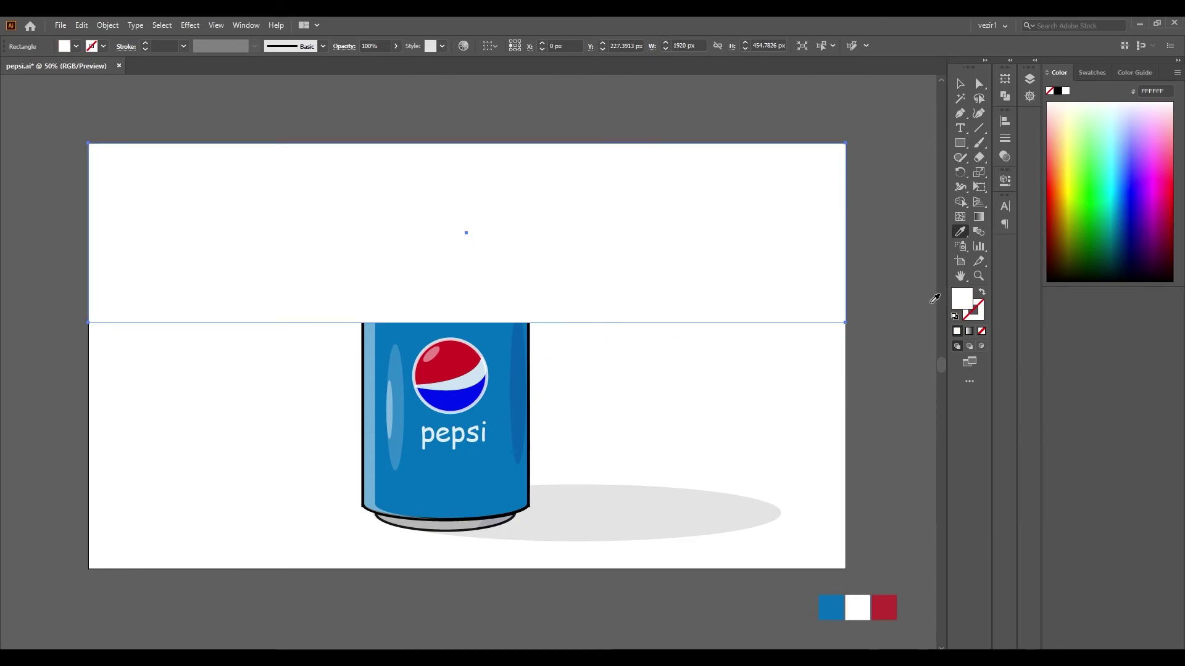
{"action": "key", "text": "ctrl+z"}
{"action": "key", "text": "ctrl+shift+a"}
Draw a white full-width band below the red one.
{"action": "left_click", "coordinate": [866, 604]}
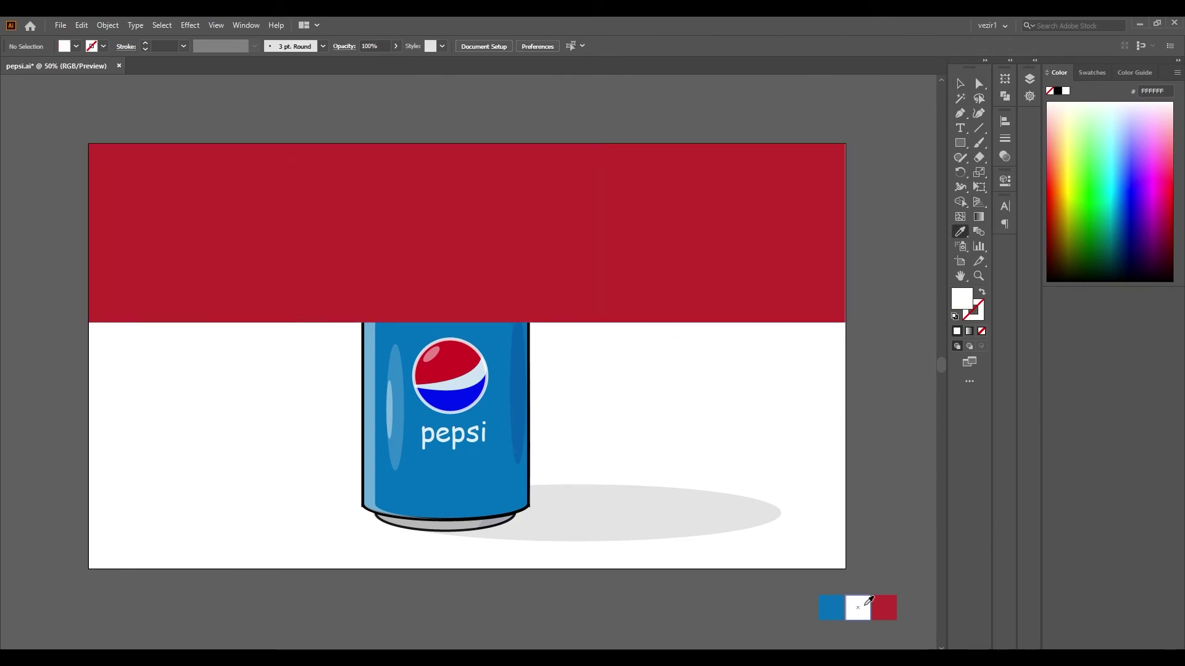
{"action": "key", "text": "m"}
{"action": "mouse_move", "coordinate": [846, 322]}
{"action": "left_mouse_down"}
{"action": "mouse_move", "coordinate": [172, 410]}
{"action": "mouse_move", "coordinate": [86, 446]}
{"action": "left_mouse_up"}
{"action": "key", "text": "v"}
{"action": "key", "text": "ctrl+shift+a"}
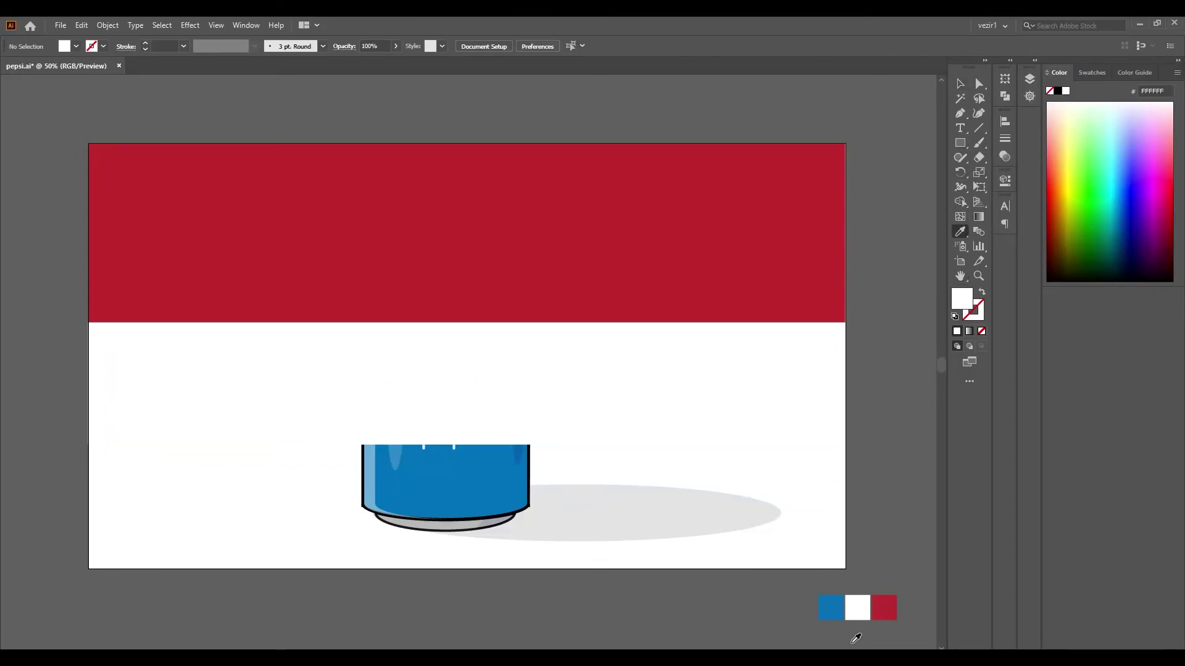
Draw a blue band across the bottom and send all three bands behind the can.
{"action": "left_click", "coordinate": [960, 142]}
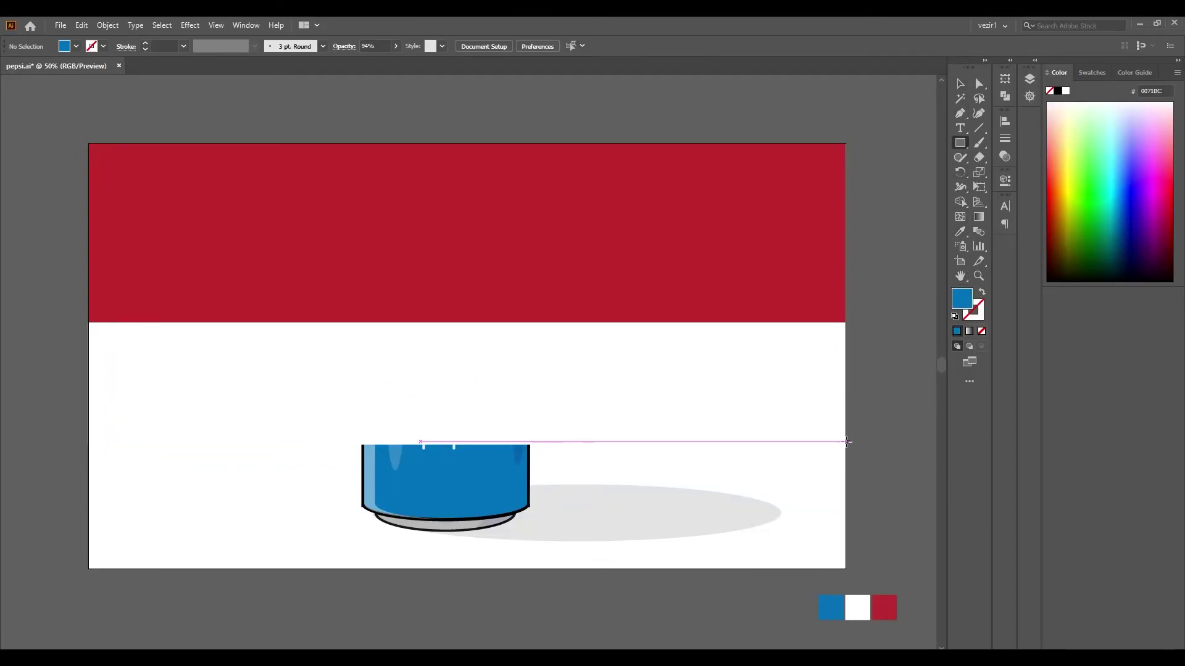
{"action": "left_click_drag", "start_coordinate": [845, 444], "coordinate": [88, 569]}
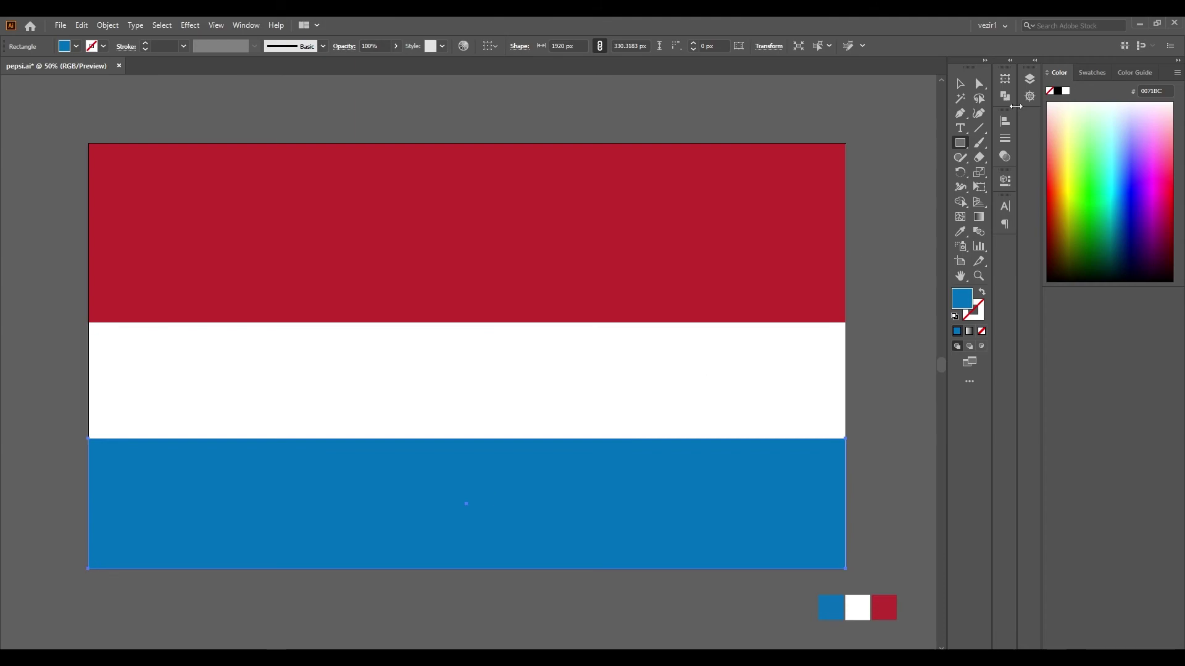
{"action": "key", "text": "v"}
{"action": "left_click", "coordinate": [696, 241]}
{"action": "left_click", "coordinate": [687, 360], "text": "shift"}
{"action": "left_click", "coordinate": [678, 486], "text": "shift"}
{"action": "key", "text": "ctrl+shift+bracketleft"}
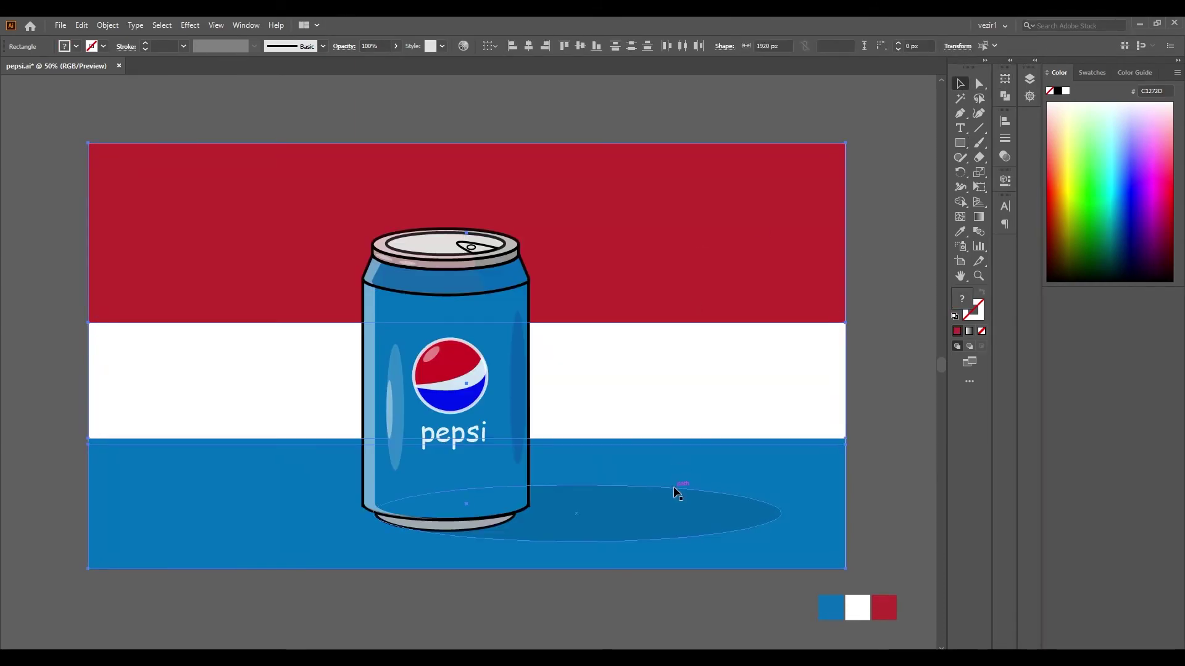
Shorten the red band to 406 px and make the blue band taller.
{"action": "left_click", "coordinate": [914, 410]}
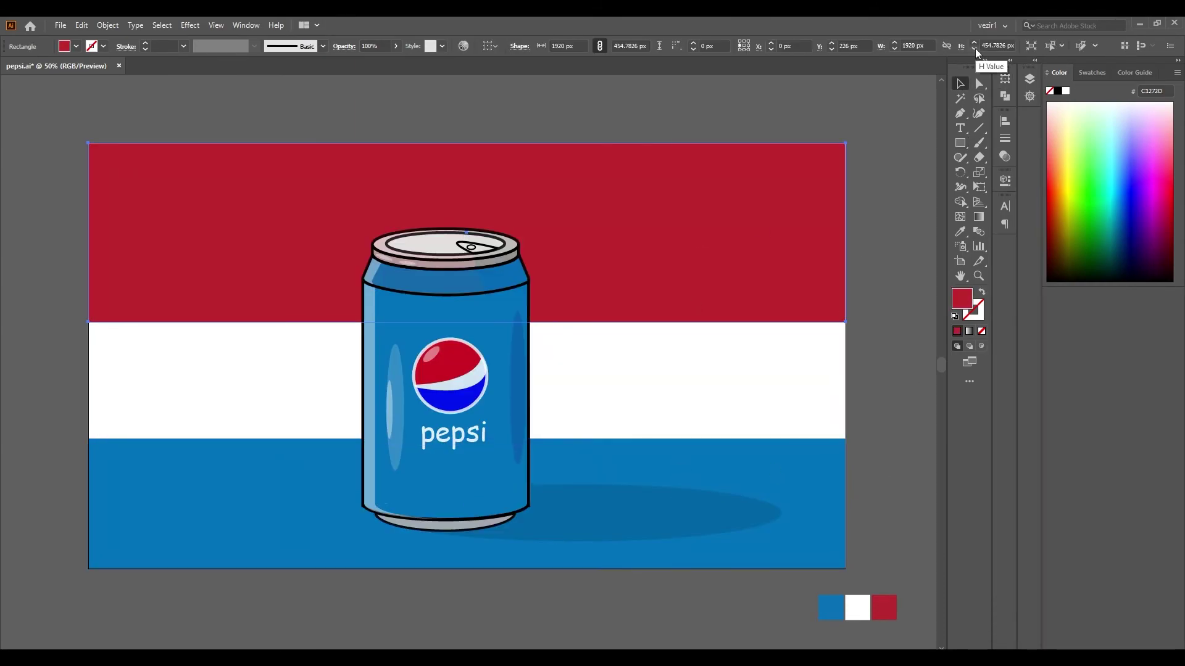
{"action": "left_click", "coordinate": [975, 48]}
{"action": "left_click", "coordinate": [974, 48]}
{"action": "type", "text": "406"}
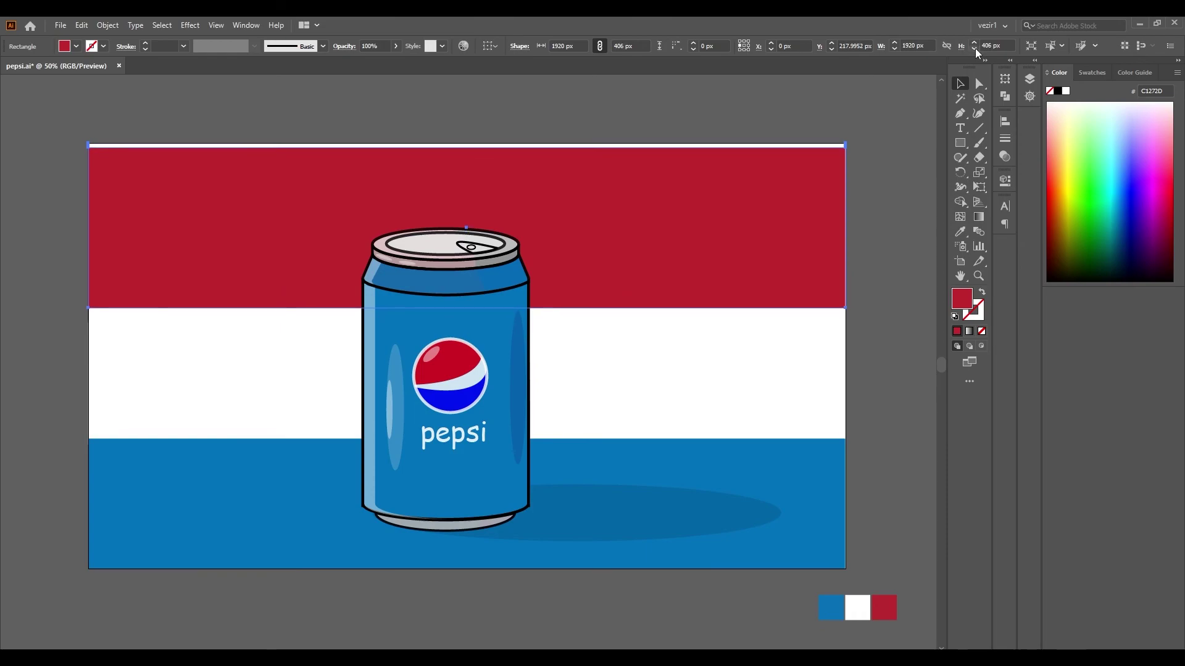
{"action": "left_click", "coordinate": [975, 48]}
{"action": "left_click", "coordinate": [796, 346]}
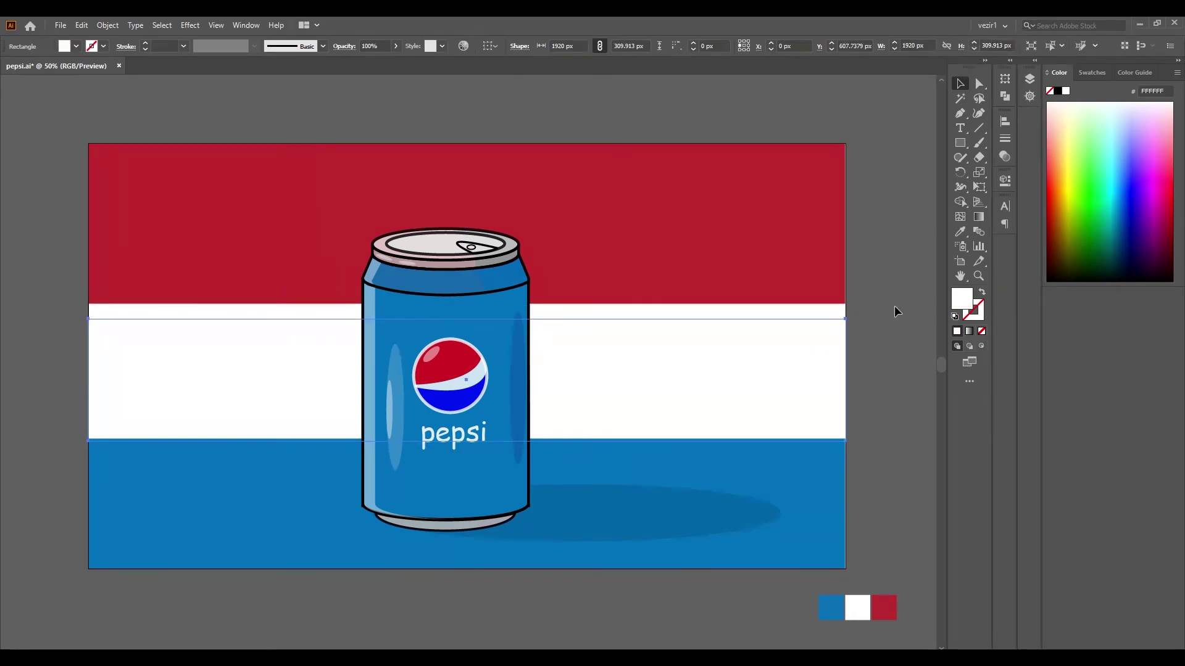
{"action": "left_click", "coordinate": [894, 306]}
{"action": "left_click", "coordinate": [835, 451]}
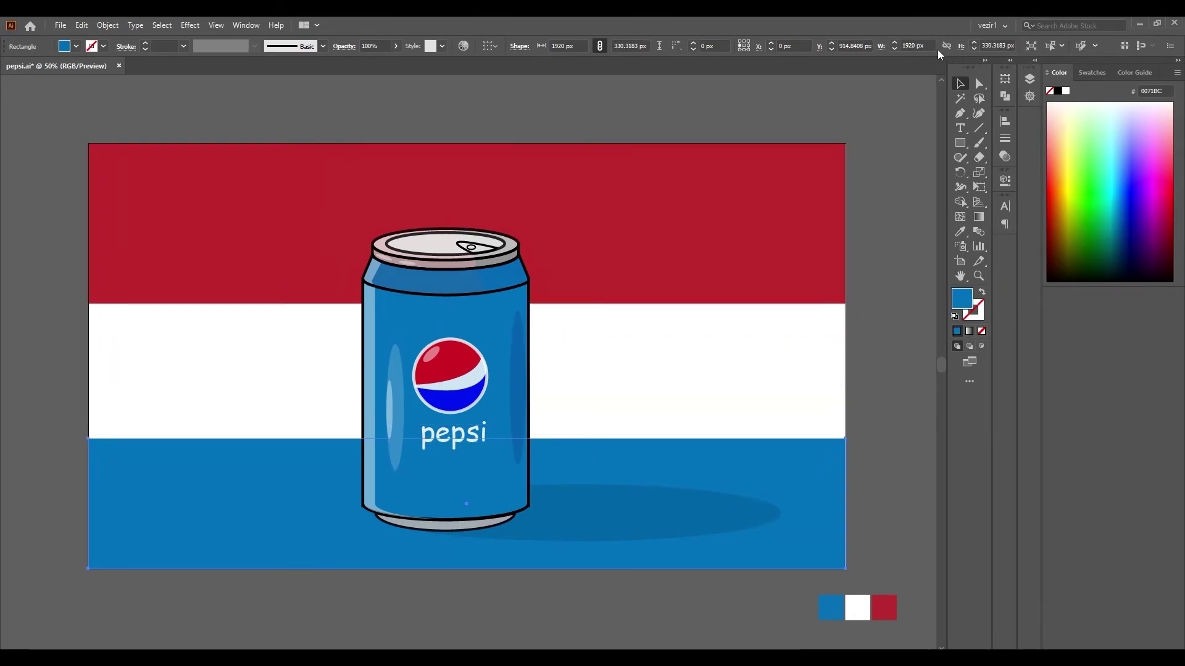
{"action": "left_click", "coordinate": [864, 80]}
{"action": "left_click_drag", "start_coordinate": [639, 267], "coordinate": [249, 541]}
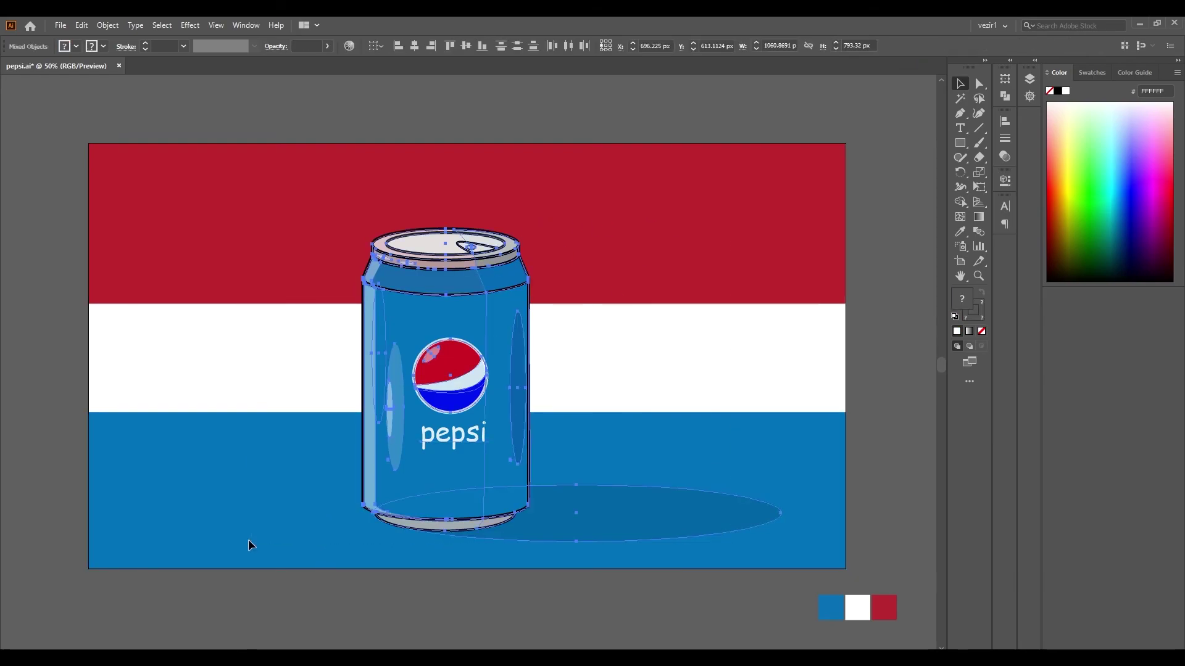
Group the can with its shadow and place a copy up and to the right.
{"action": "key", "text": "ctrl+g"}
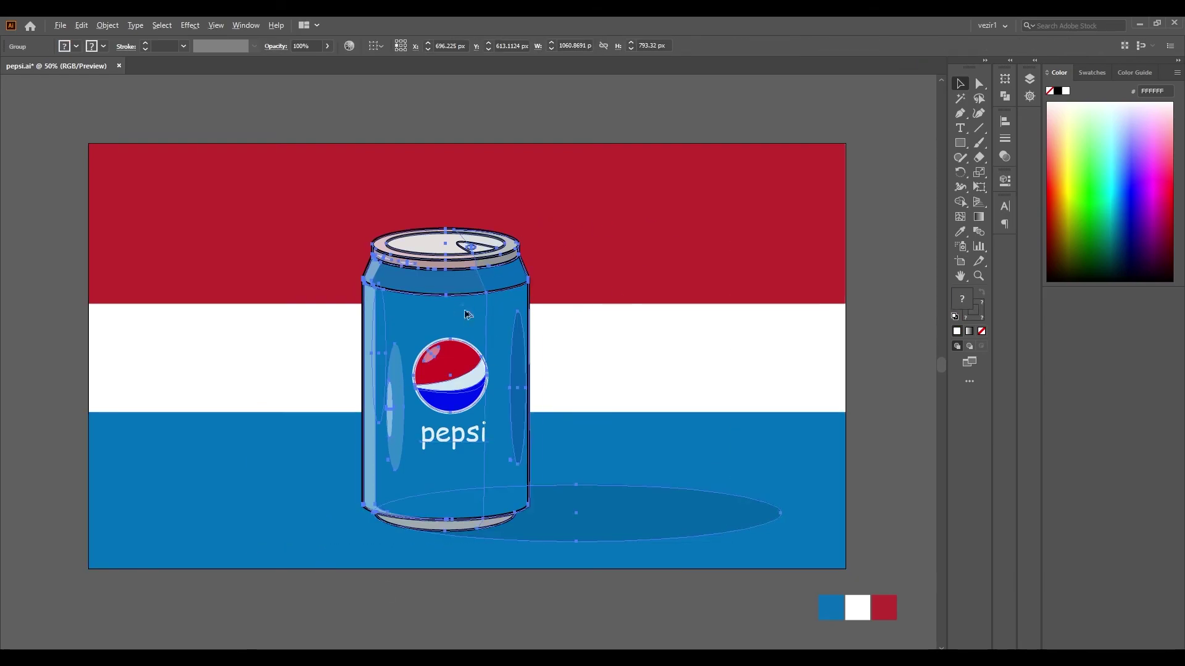
{"action": "left_click_drag", "start_coordinate": [462, 310], "coordinate": [577, 275]}
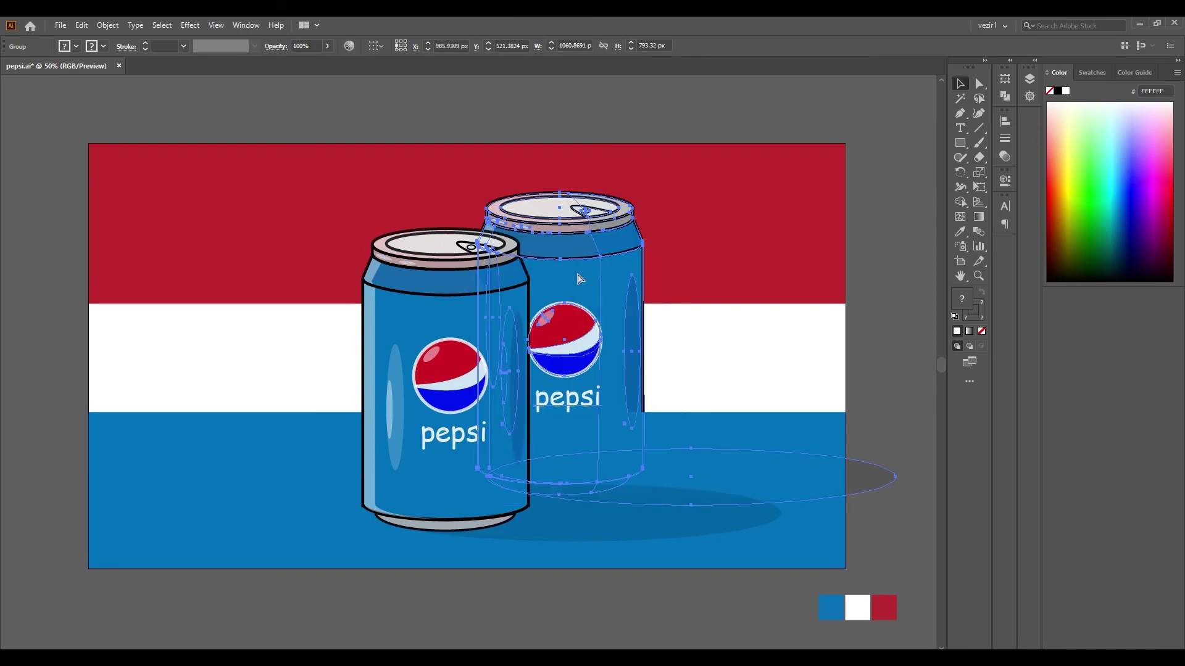
{"action": "left_click", "coordinate": [737, 327]}
Shrink a second can copy, position it on the left, and align both back cans' tops.
{"action": "left_click", "coordinate": [574, 346]}
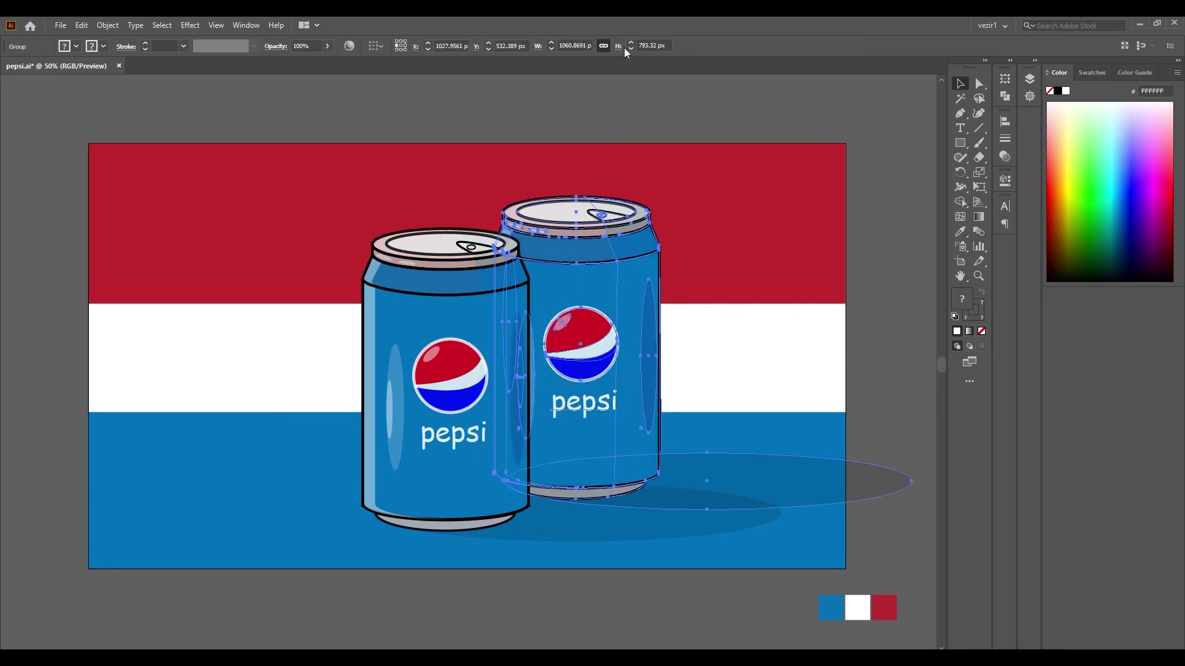
{"action": "left_click", "coordinate": [629, 48]}
{"action": "left_click", "coordinate": [629, 48]}
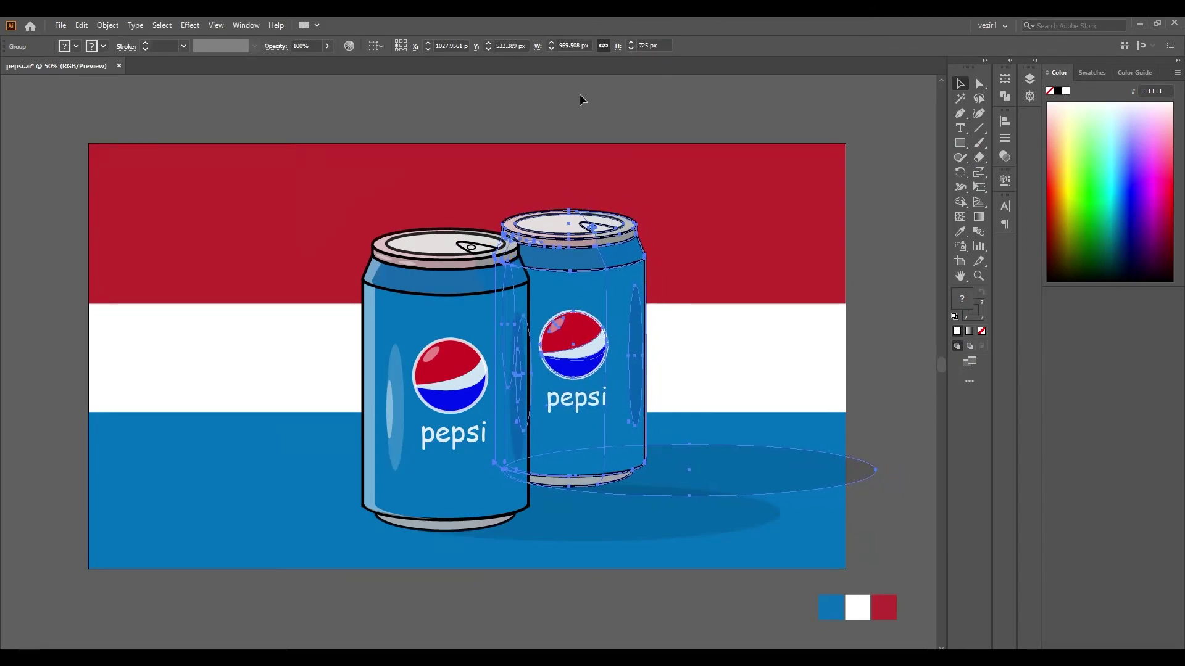
{"action": "left_click", "coordinate": [203, 367]}
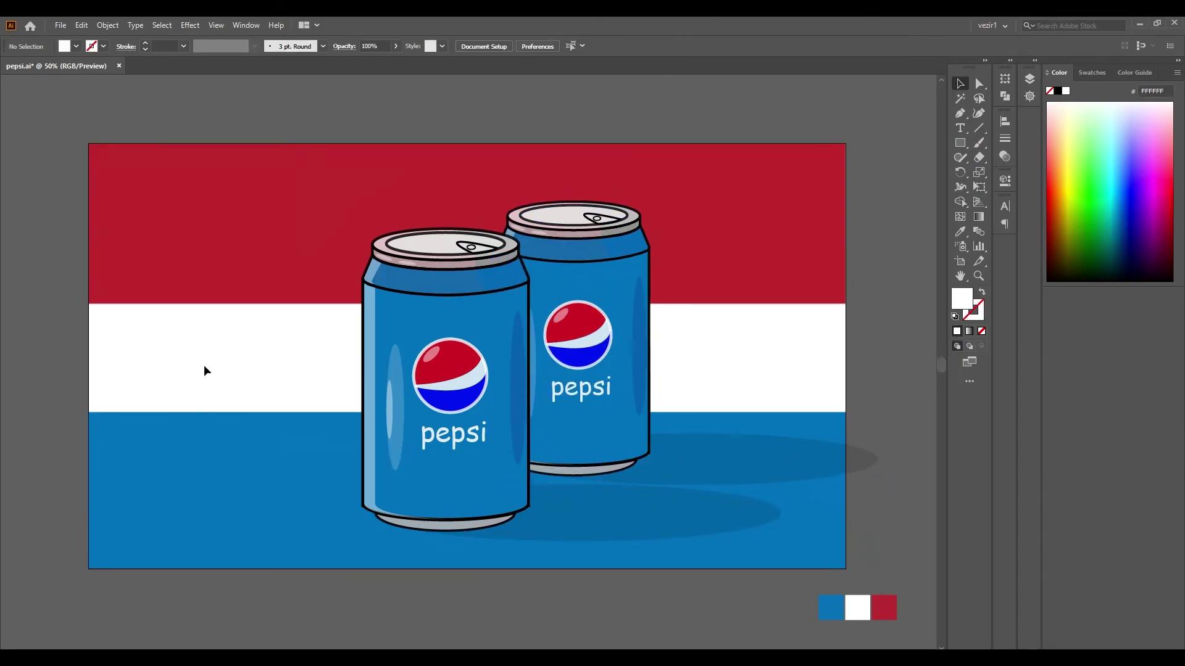
{"action": "mouse_move", "coordinate": [591, 289]}
{"action": "left_mouse_down"}
{"action": "mouse_move", "coordinate": [609, 298]}
{"action": "mouse_move", "coordinate": [317, 300]}
{"action": "left_mouse_up"}
{"action": "left_click", "coordinate": [620, 327], "text": "shift"}
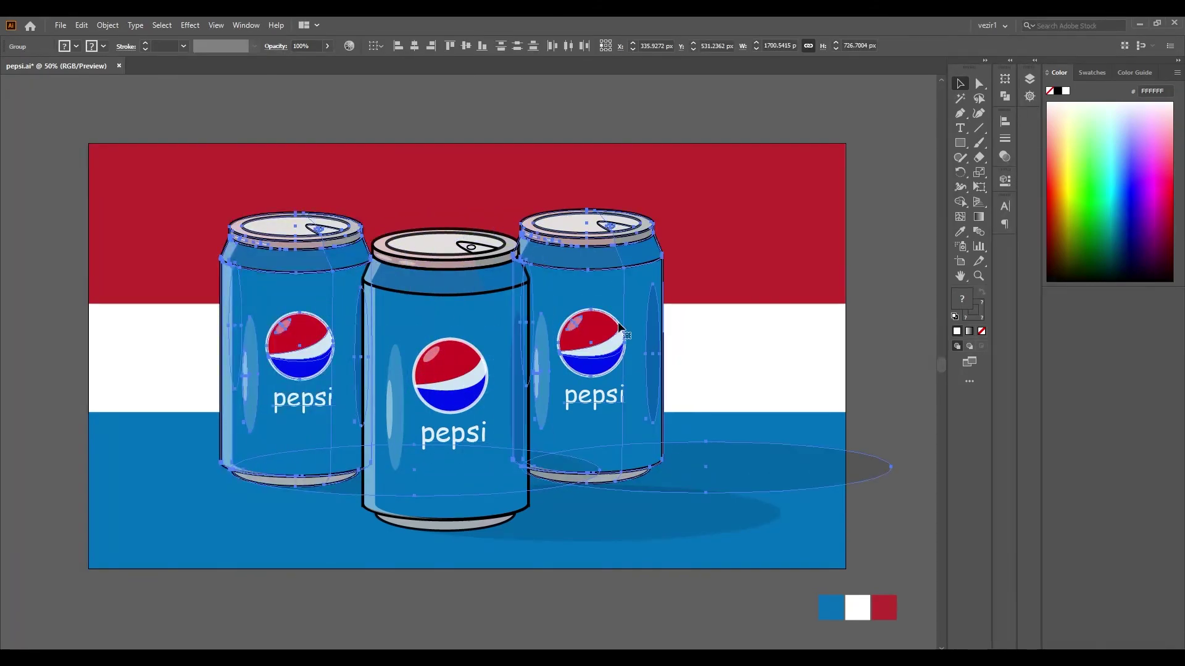
{"action": "left_click", "coordinate": [451, 47]}
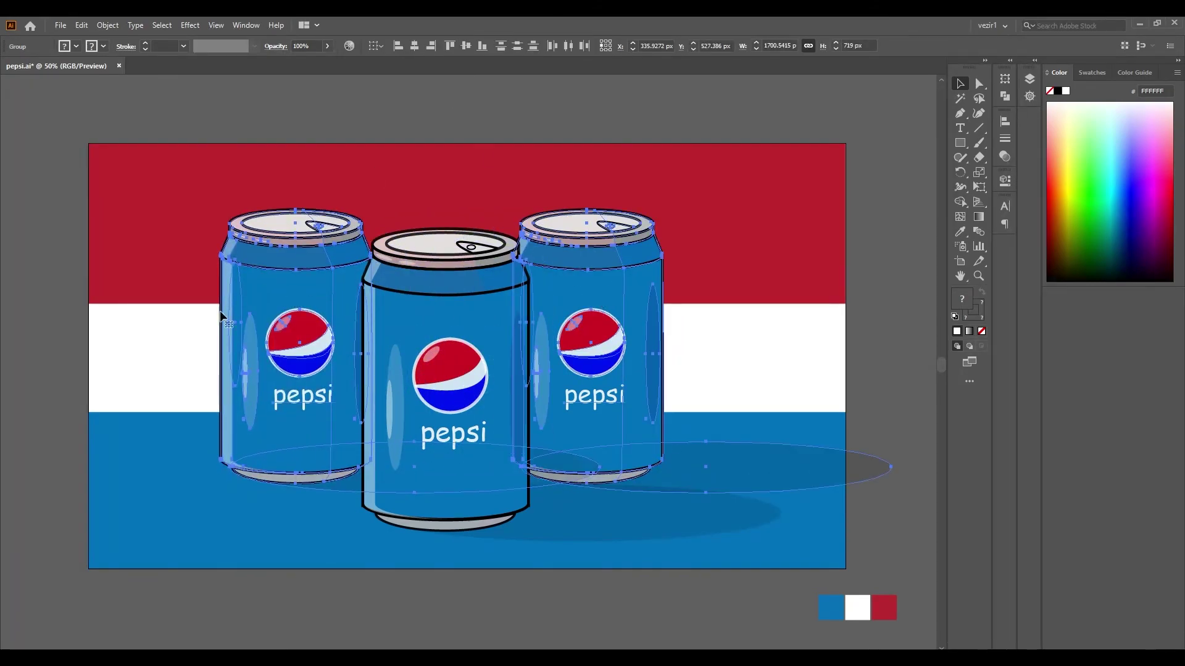
{"action": "left_click", "coordinate": [50, 394]}
Copy the Pepsi logo and lettering to the bottom-left corner at 100% opacity, then fit the artboard.
{"action": "mouse_move", "coordinate": [513, 435]}
{"action": "left_mouse_down"}
{"action": "mouse_move", "coordinate": [301, 500]}
{"action": "mouse_move", "coordinate": [282, 456]}
{"action": "left_mouse_up"}
{"action": "scroll", "coordinate": [516, 431], "scroll_direction": "down", "scroll_amount": 1}
{"action": "scroll", "coordinate": [516, 431], "scroll_direction": "down", "scroll_amount": 1}
{"action": "left_click", "coordinate": [1035, 60]}
{"action": "scroll", "coordinate": [309, 488], "scroll_direction": "up", "scroll_amount": 2}
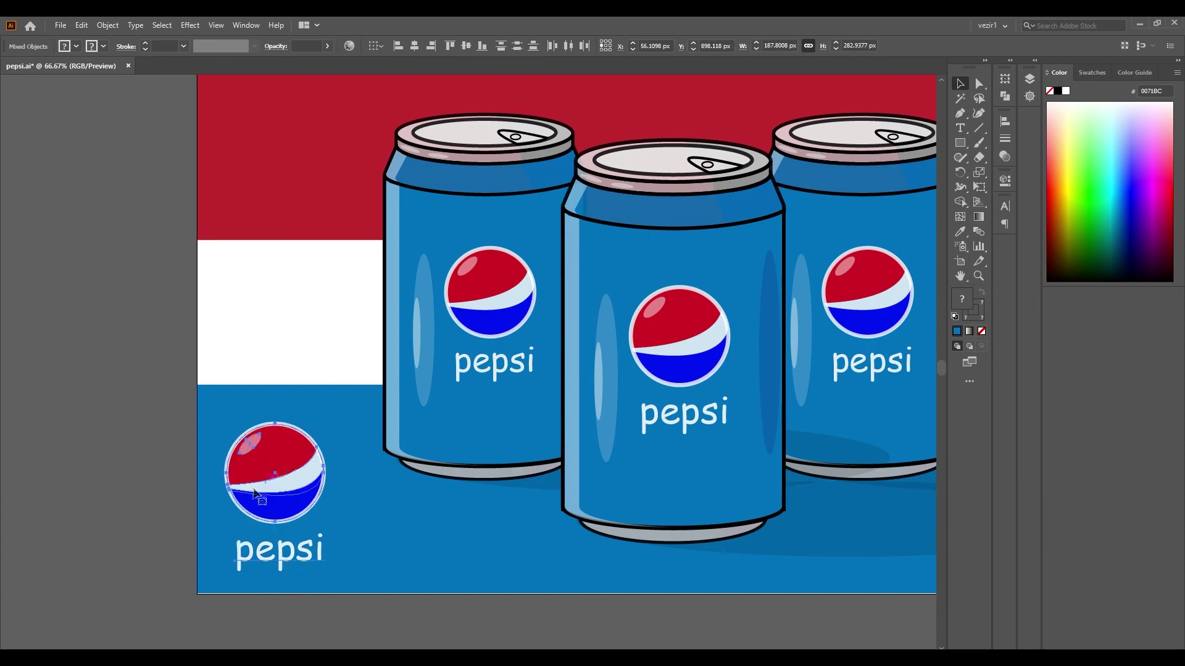
{"action": "left_click", "coordinate": [265, 444]}
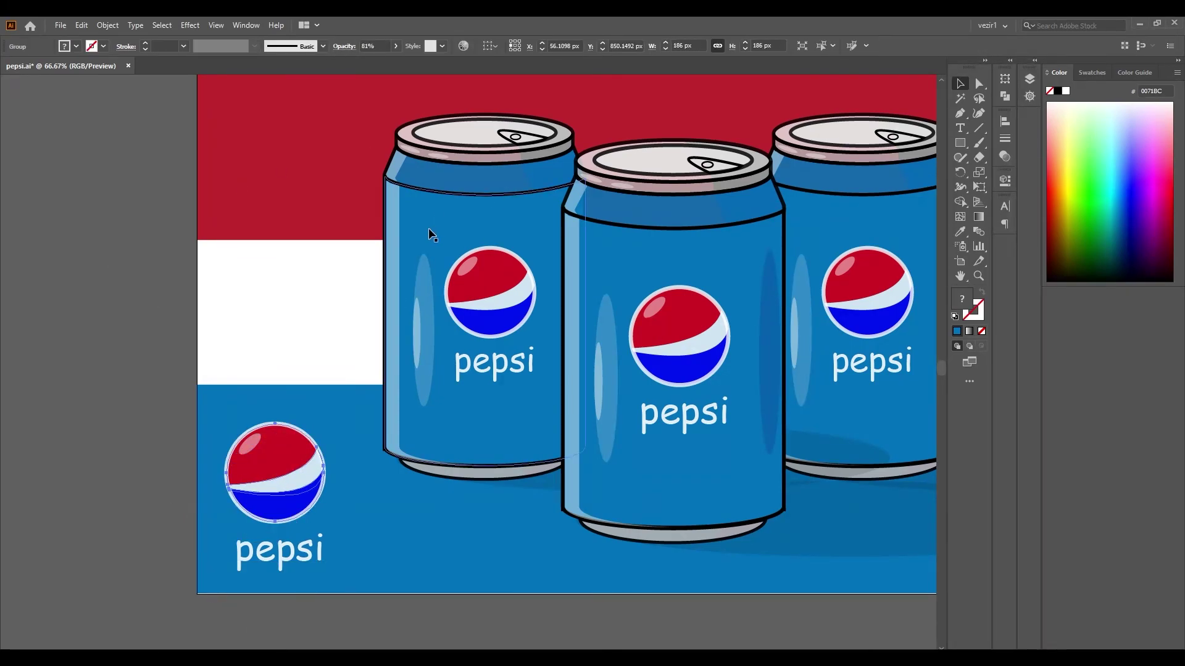
{"action": "left_click", "coordinate": [395, 46]}
{"action": "left_click_drag", "start_coordinate": [391, 61], "coordinate": [404, 61]}
{"action": "left_click", "coordinate": [150, 497]}
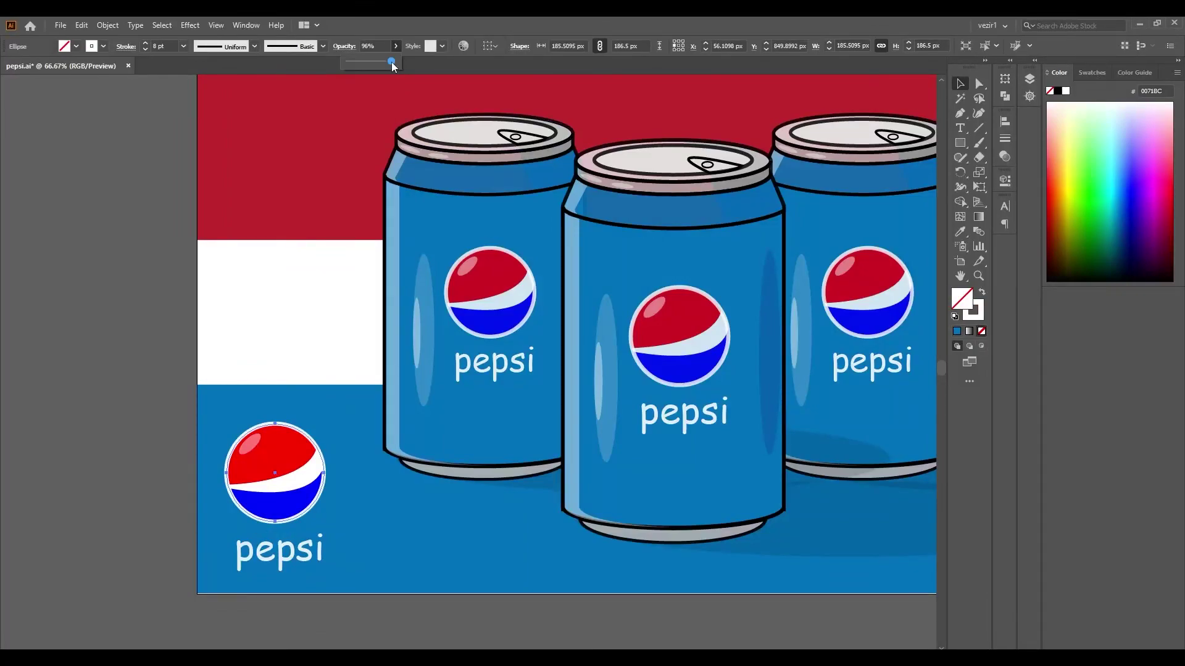
{"action": "key", "text": "ctrl+0"}
{"action": "left_click", "coordinate": [1178, 60]}
{"action": "key", "text": "ctrl+0"}
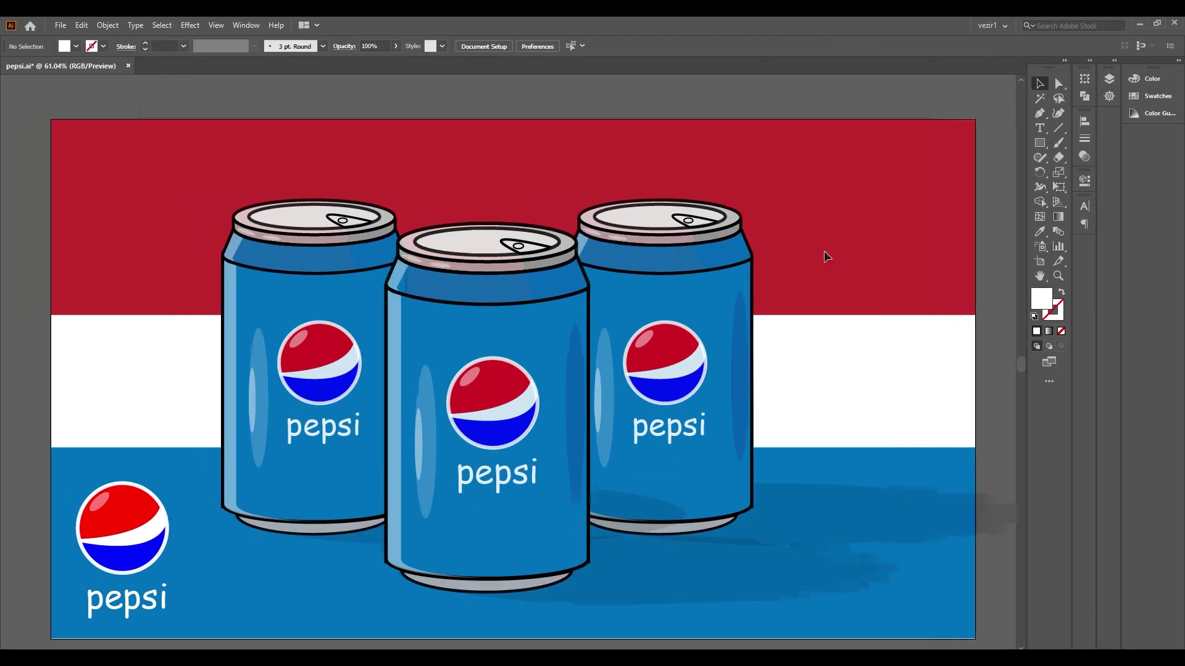